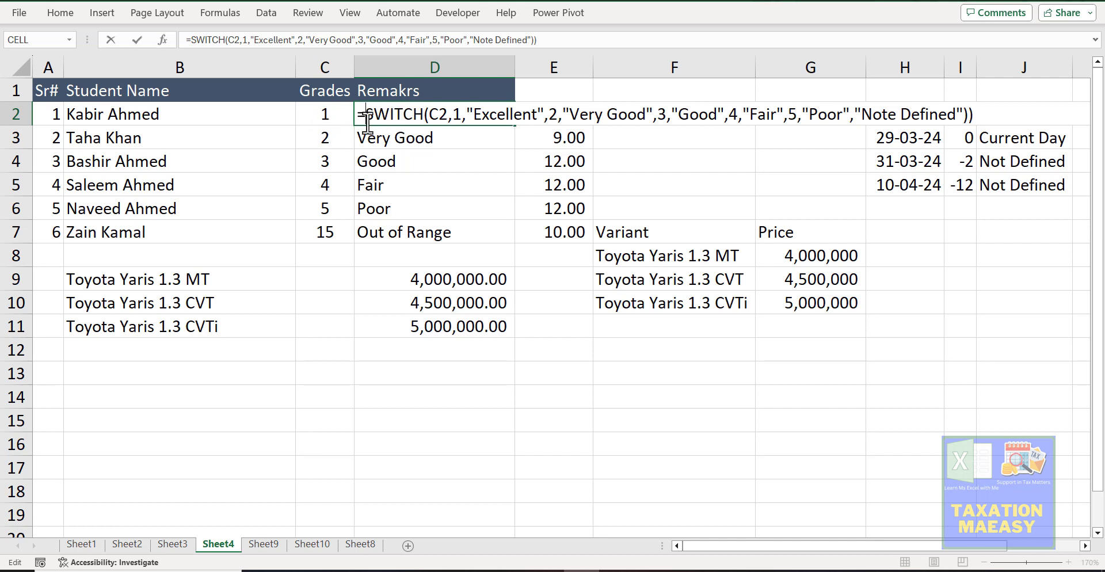
- Examine the value and result arguments of the example SWITCH formula in D2, then leave the cell without editing it
left_click(496, 115)
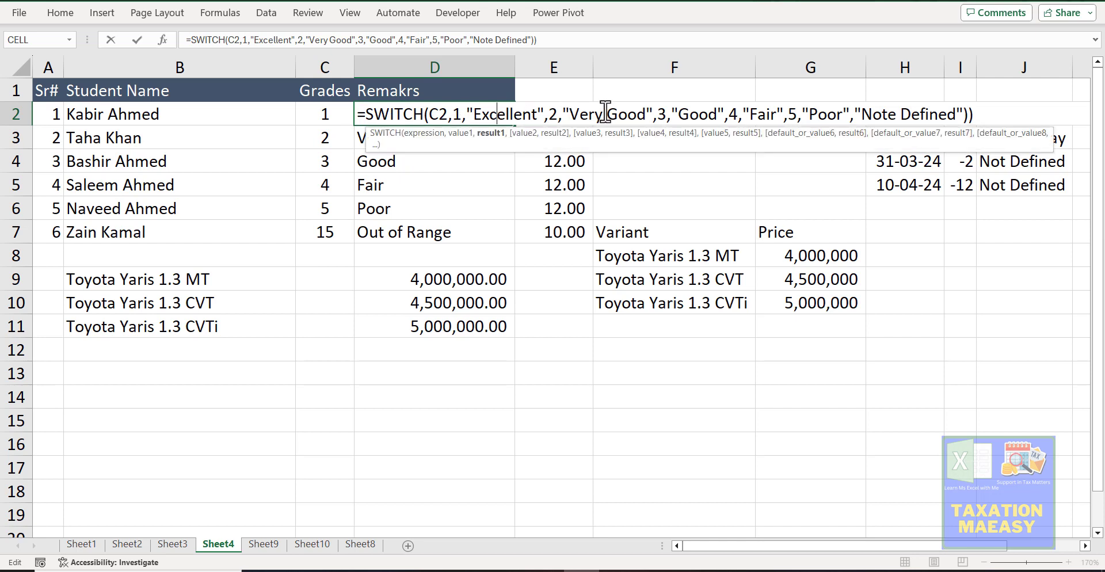
left_click(774, 115)
left_click(843, 115)
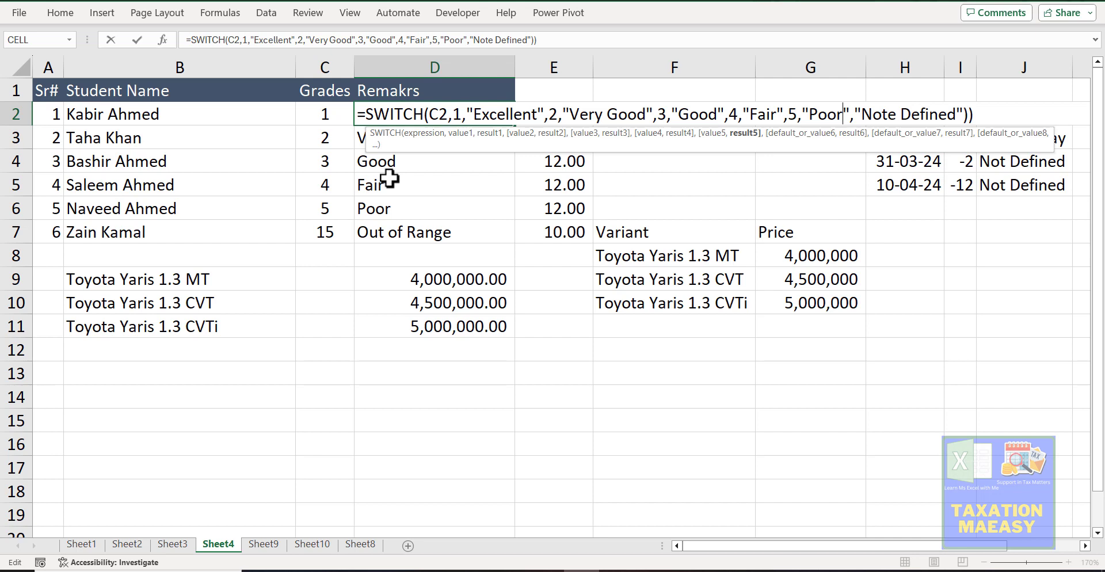
key("Escape")
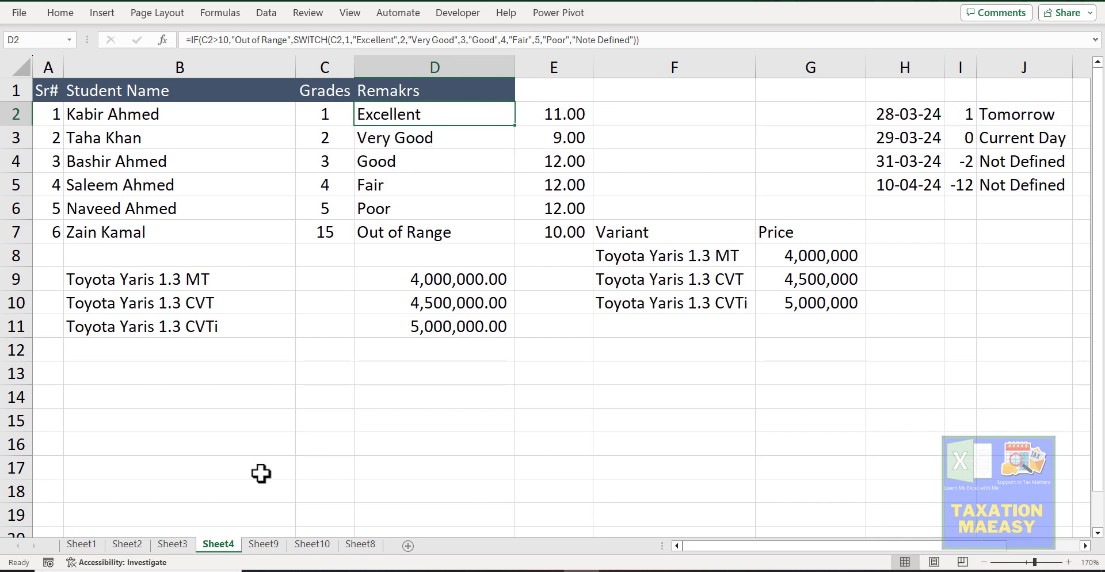
- On Sheet9, start a SWITCH formula in D2 of the Remarks column with grade cell C2 as the expression
left_click(263, 547)
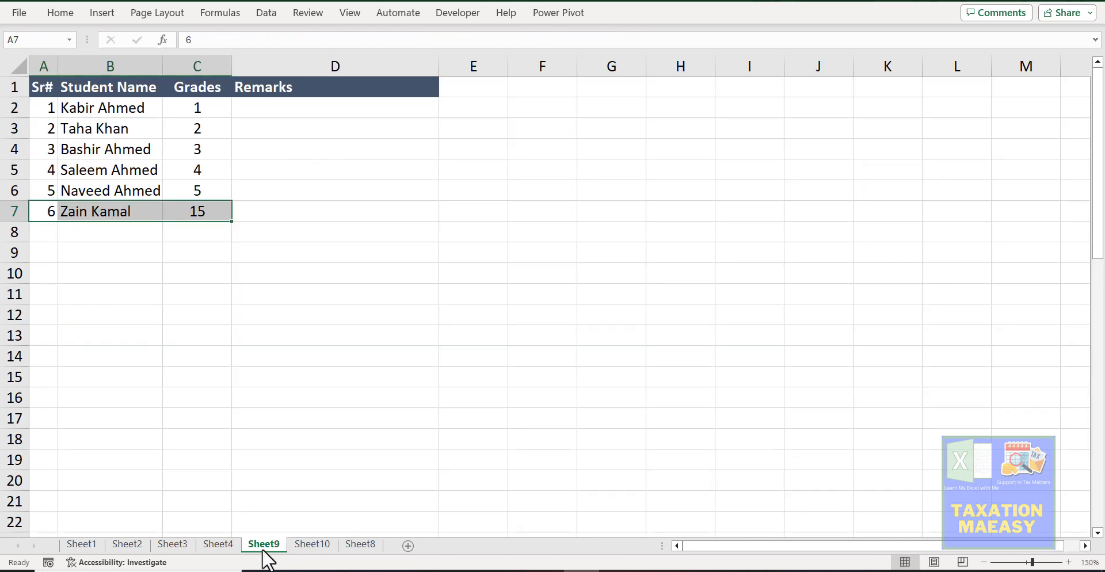
left_click(289, 111)
type("=")
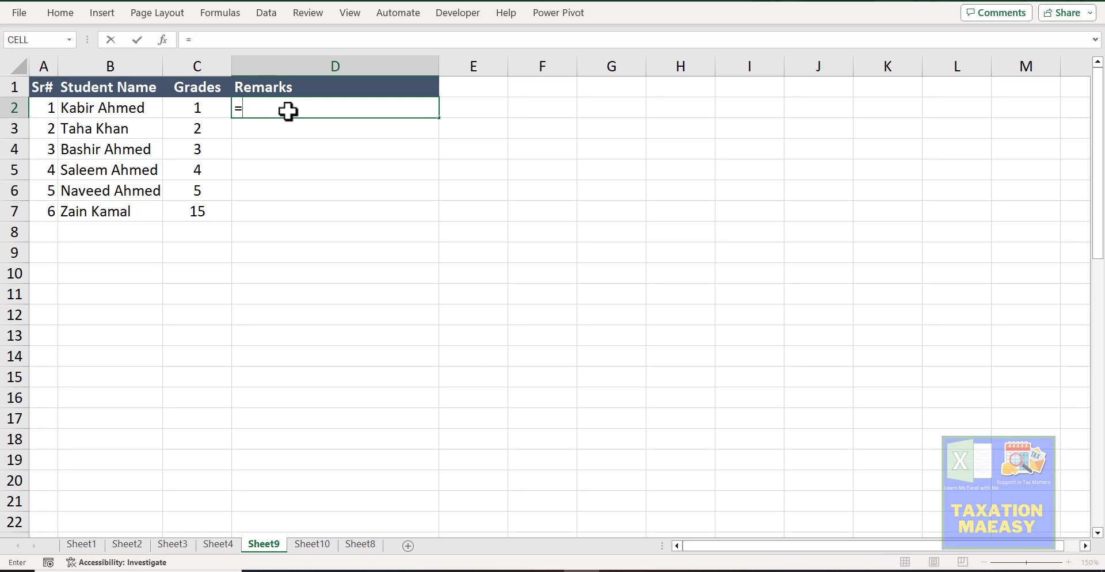
key("Escape")
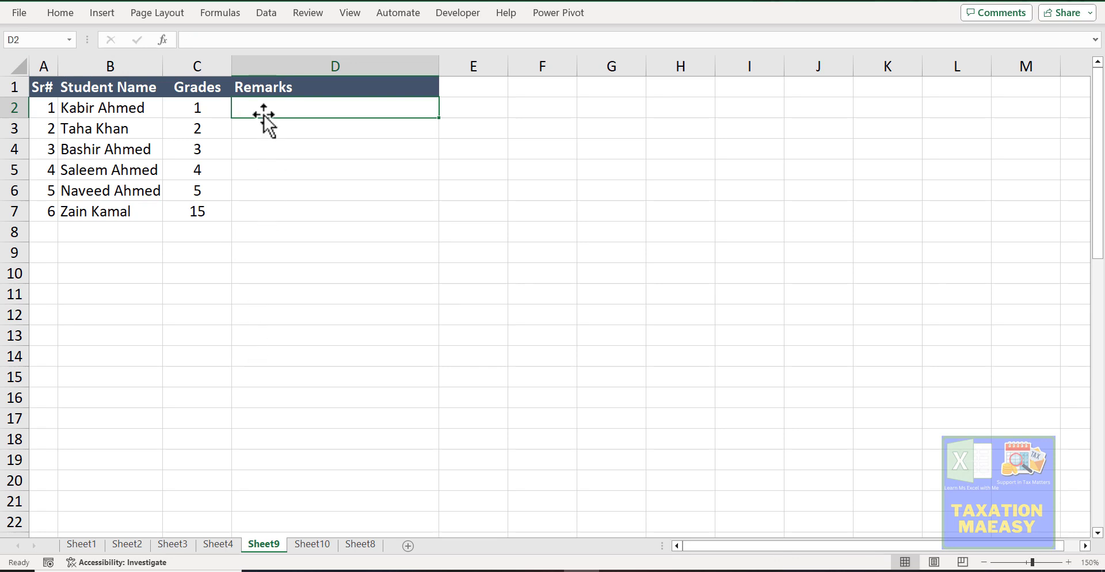
type("=")
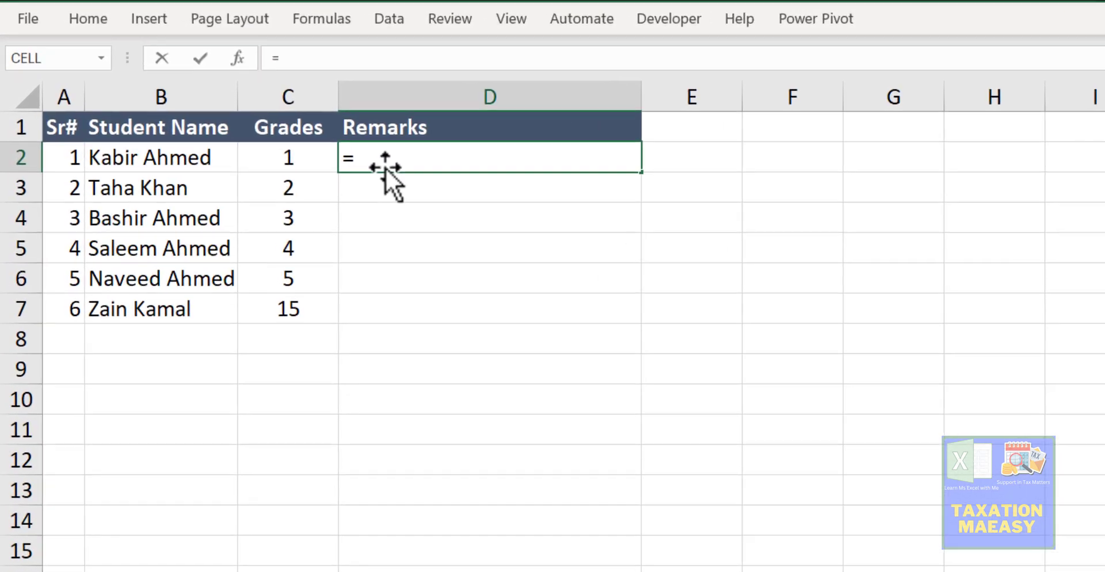
type("sw")
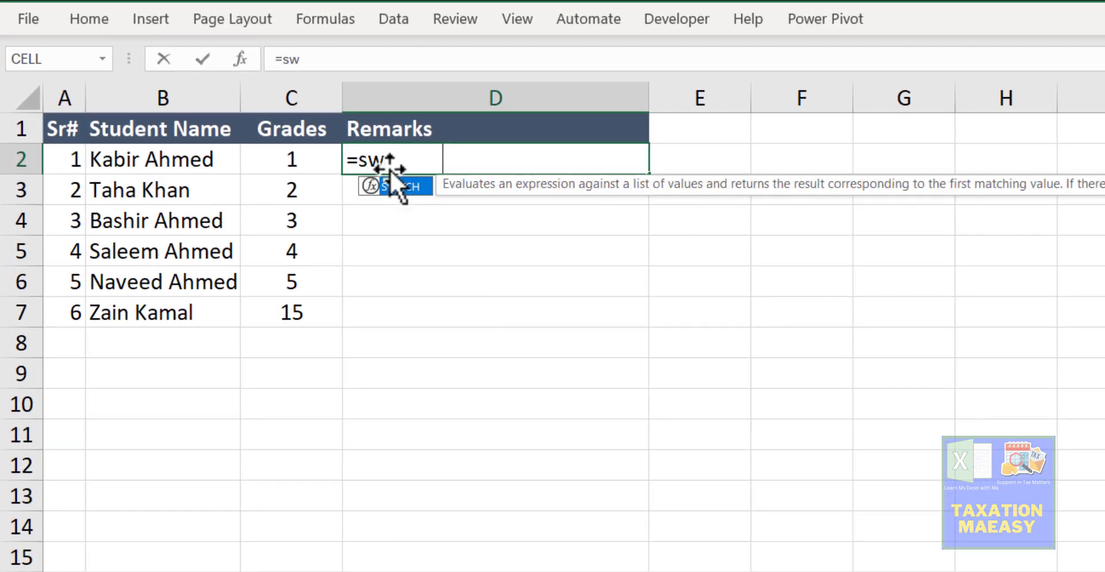
key("Tab")
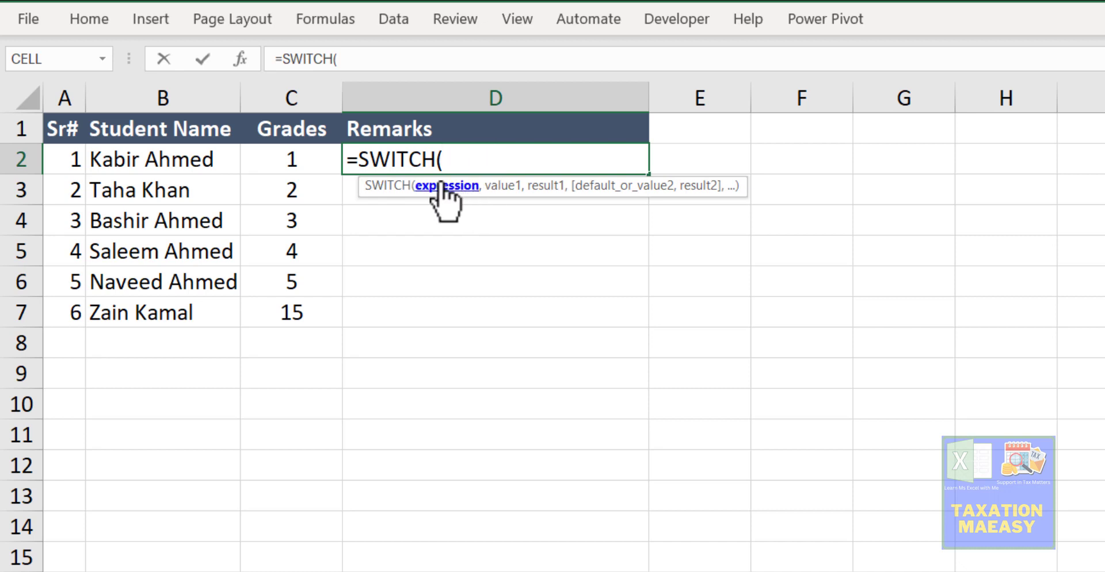
left_click(298, 156)
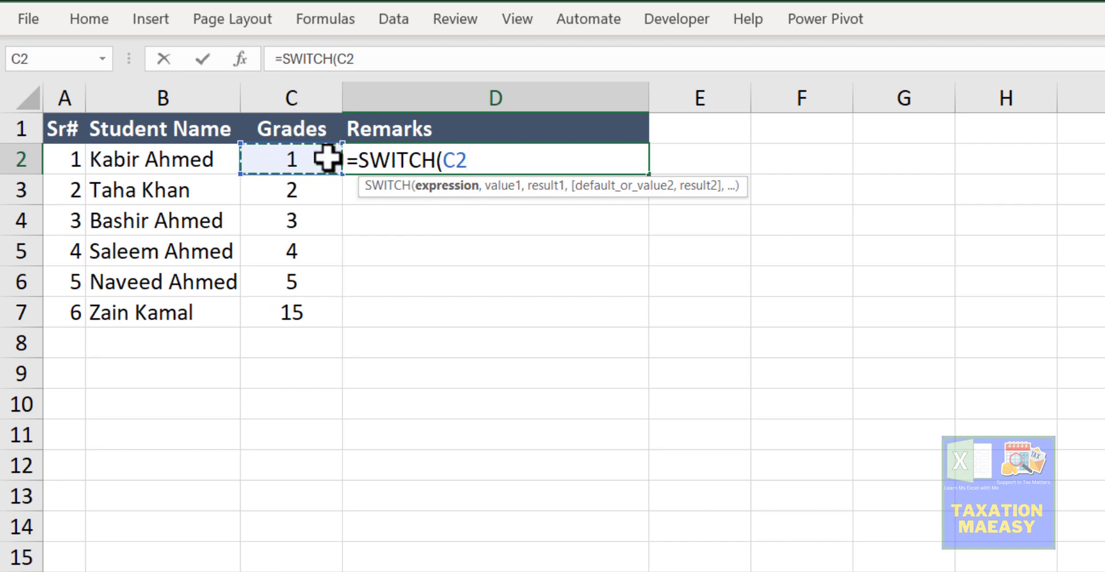
type(",")
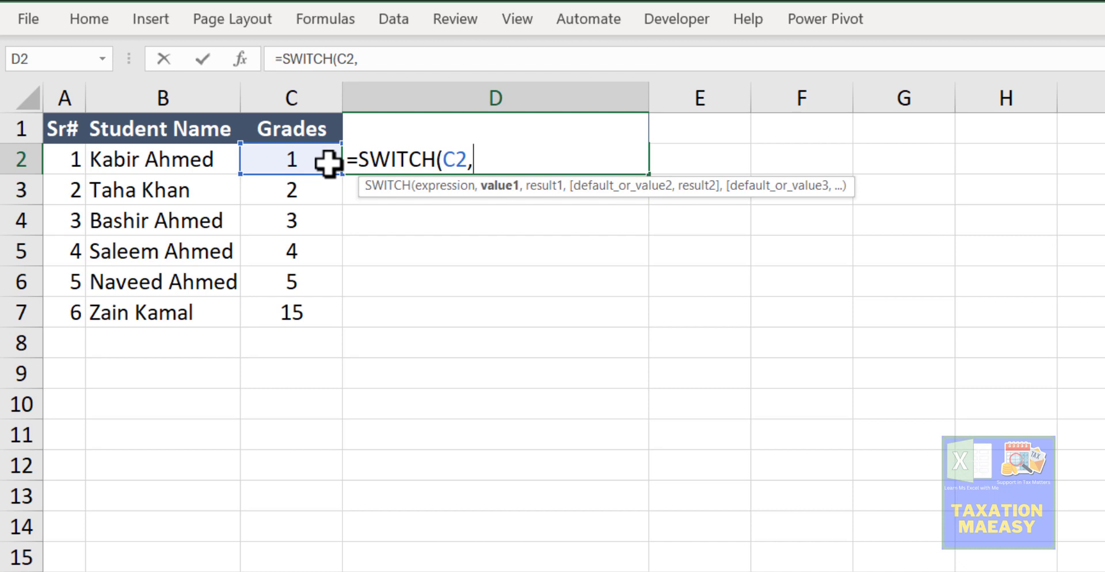
- Add the first value and result pair to the SWITCH formula, returning "Excellent" for grade 1
type("1")
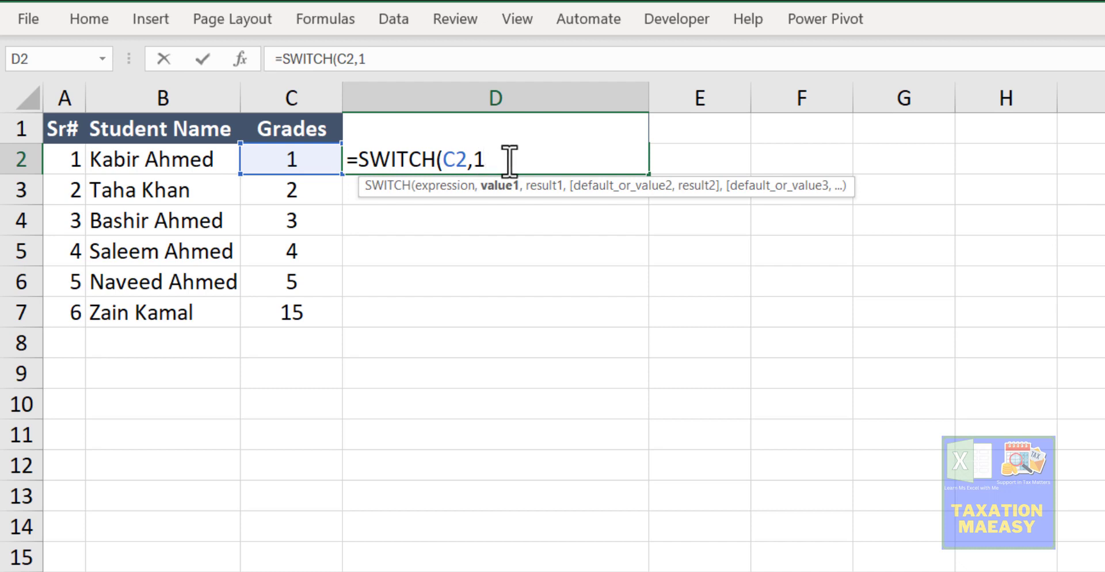
type(",")
type("\"Ex")
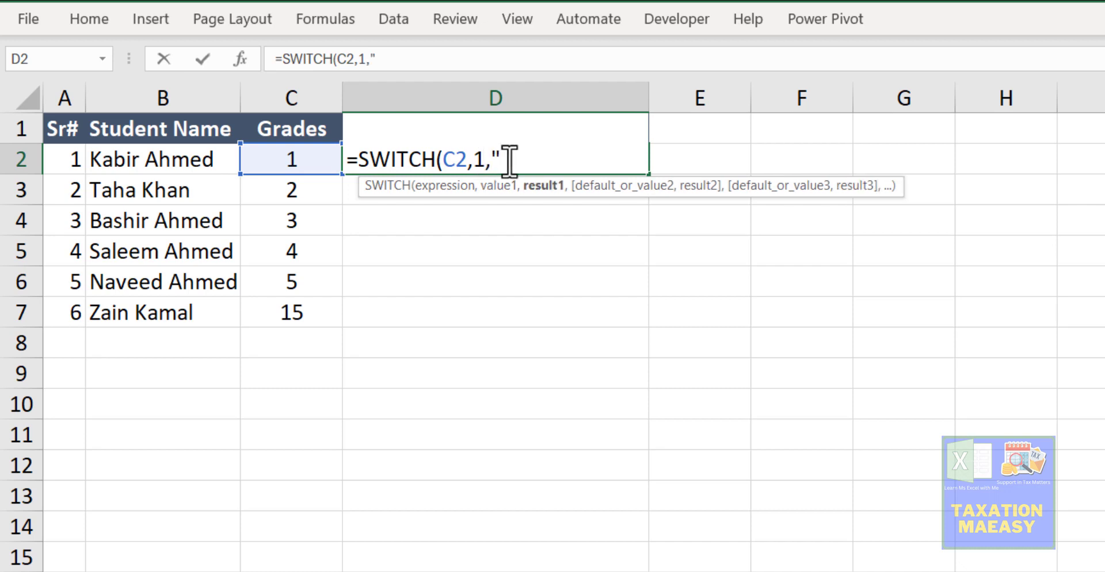
type("cell")
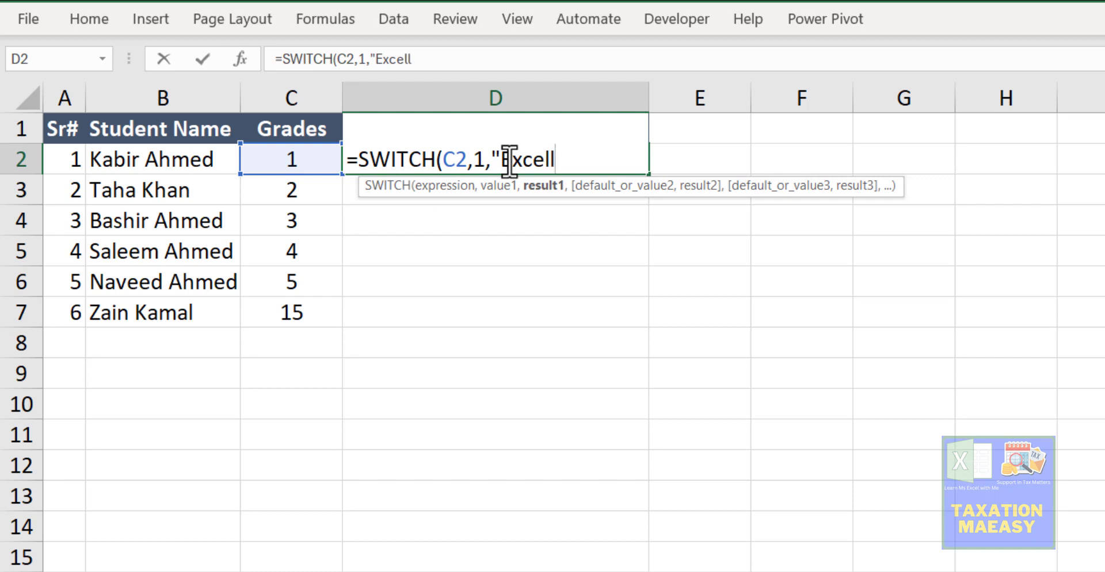
type("ent\"")
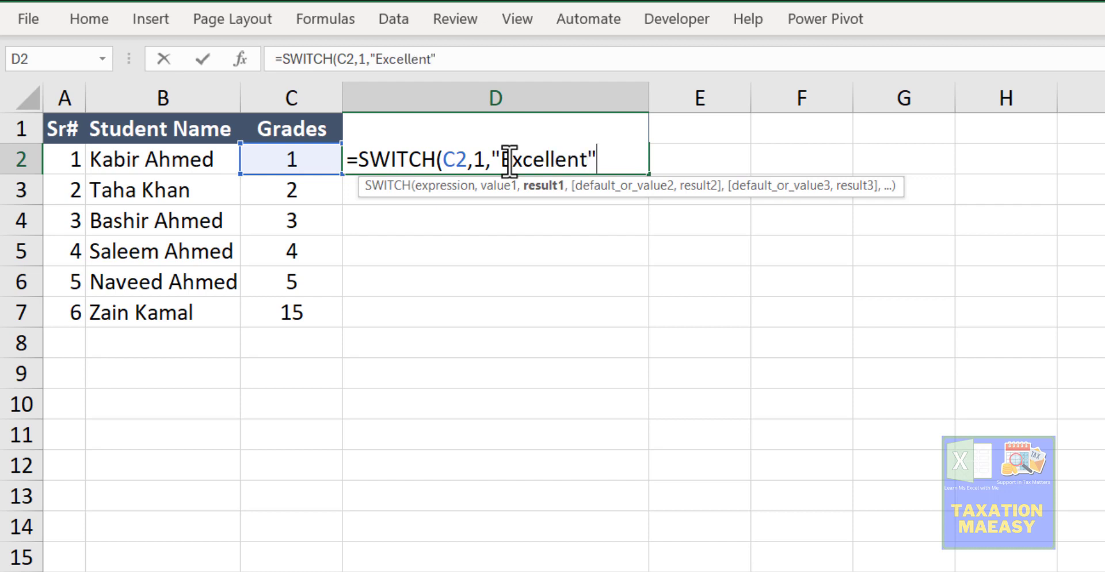
type(",")
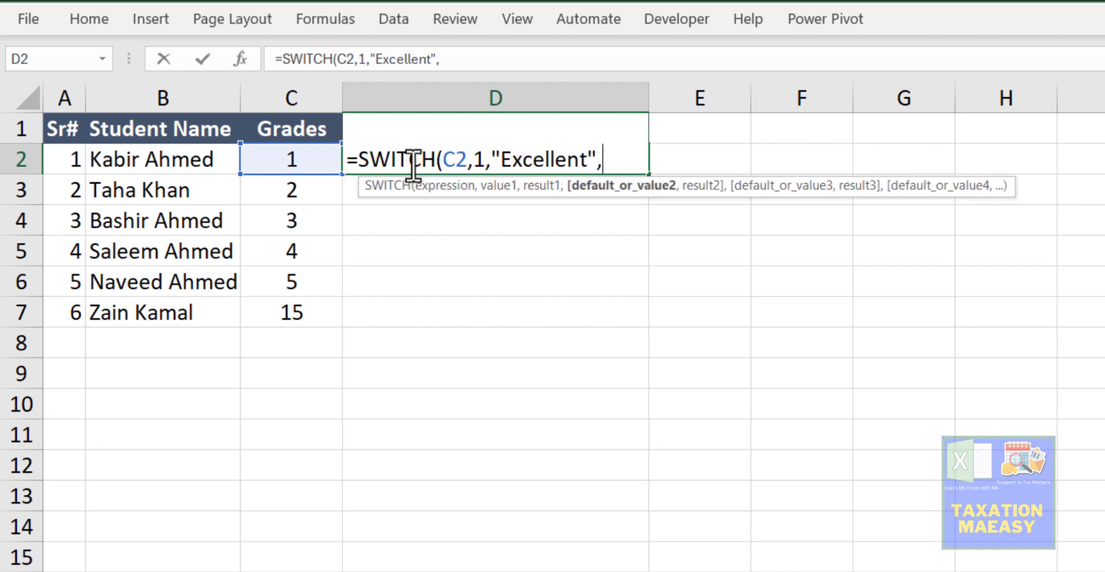
left_click(486, 158)
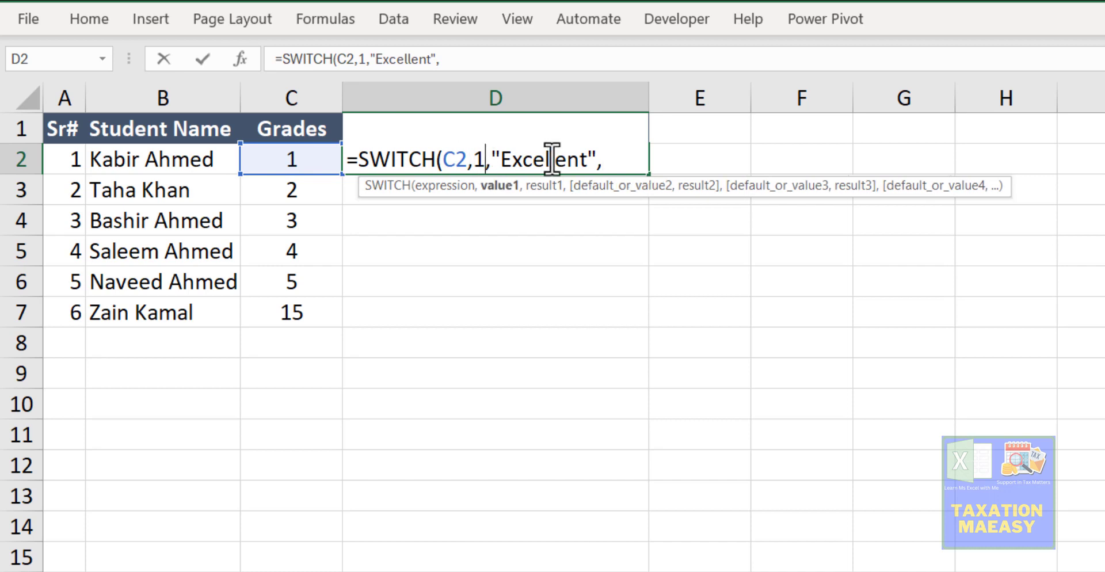
left_click(618, 157)
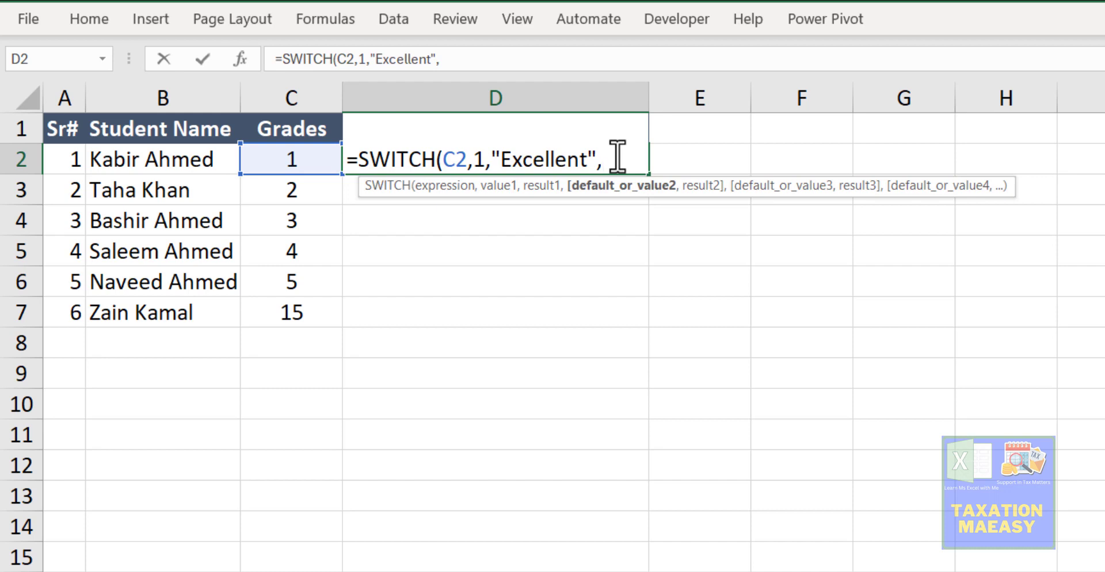
- Add the second pair to the SWITCH formula, returning "Very Good" for grade 2
type("2,")
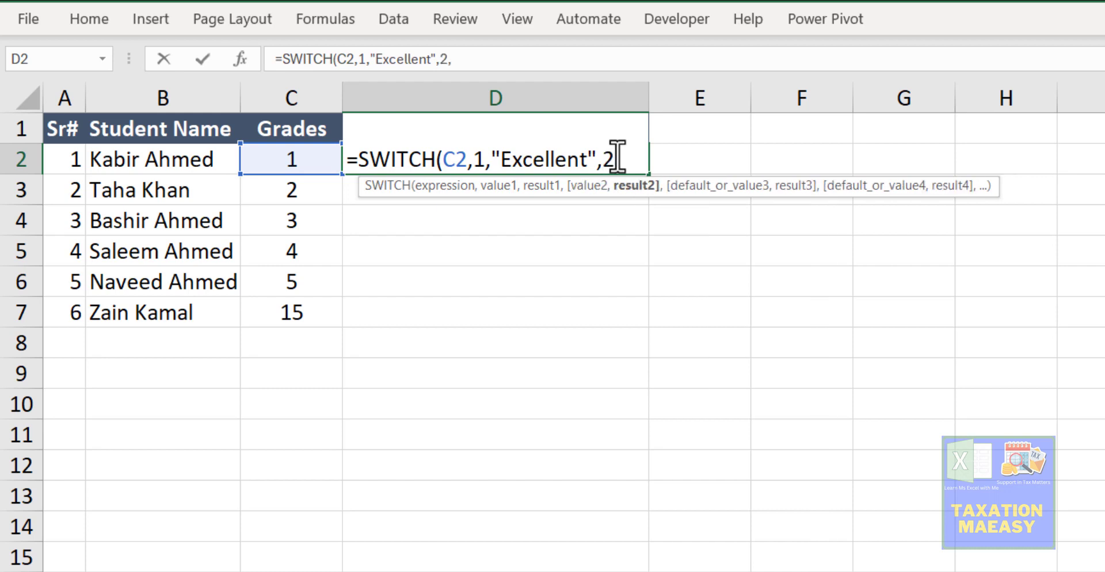
type("\"very")
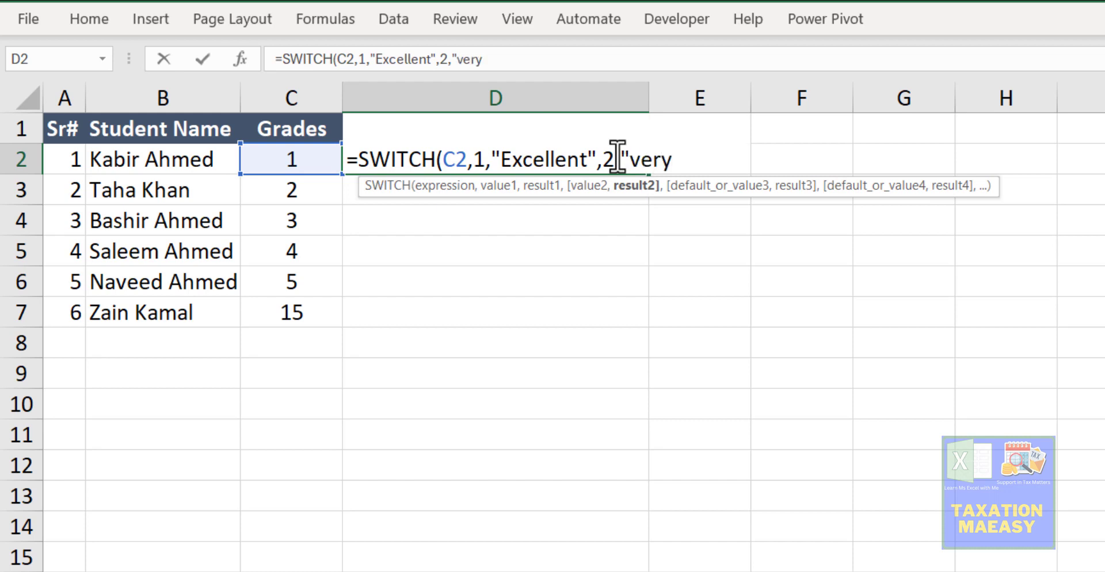
key("BackSpace")
key("BackSpace")
key("BackSpace")
key("BackSpace")
type("Very")
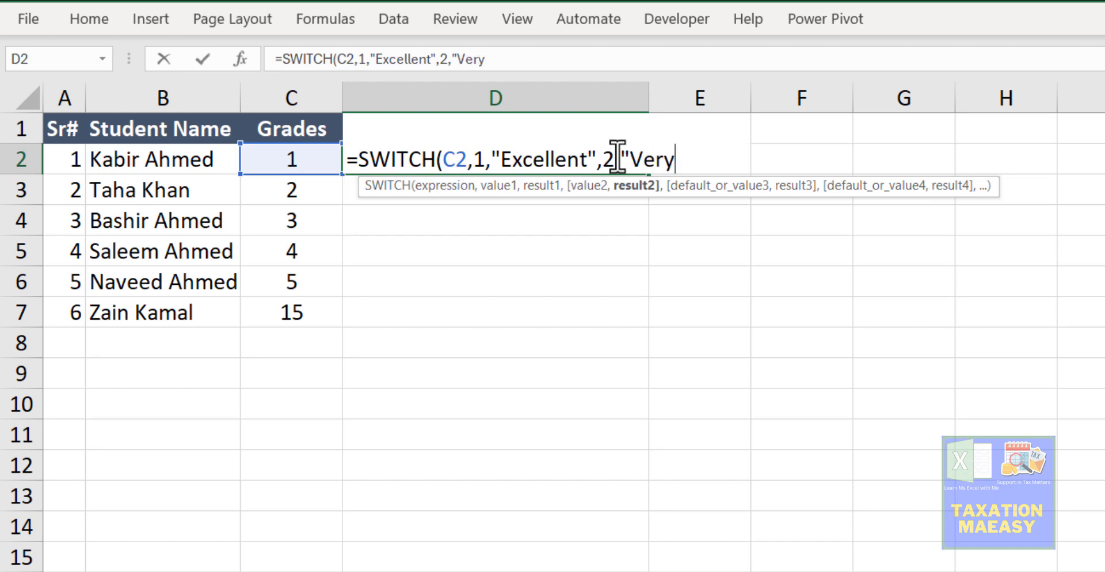
type(" Good")
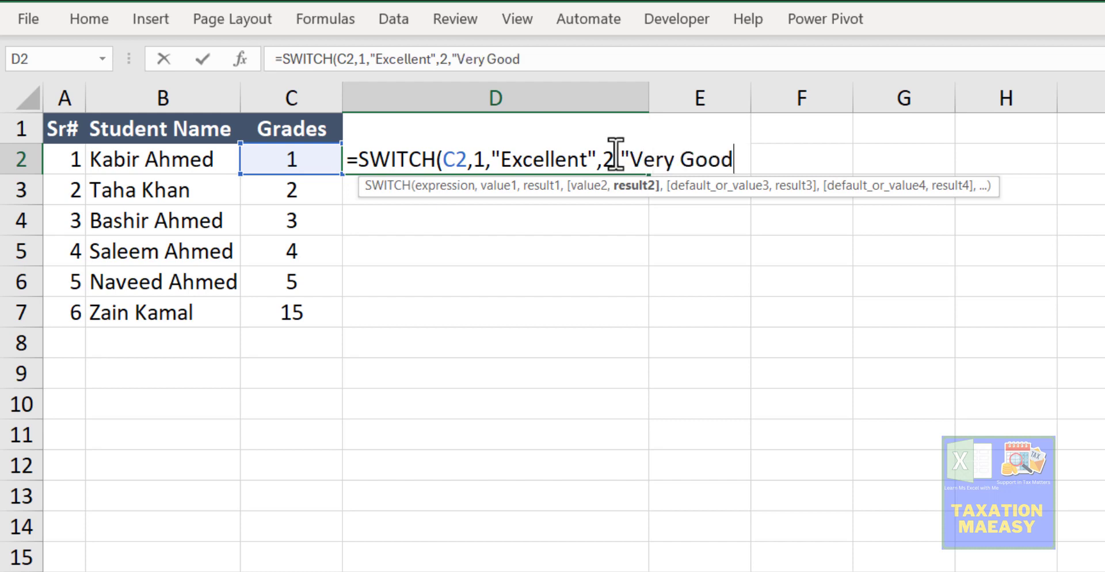
type("\",")
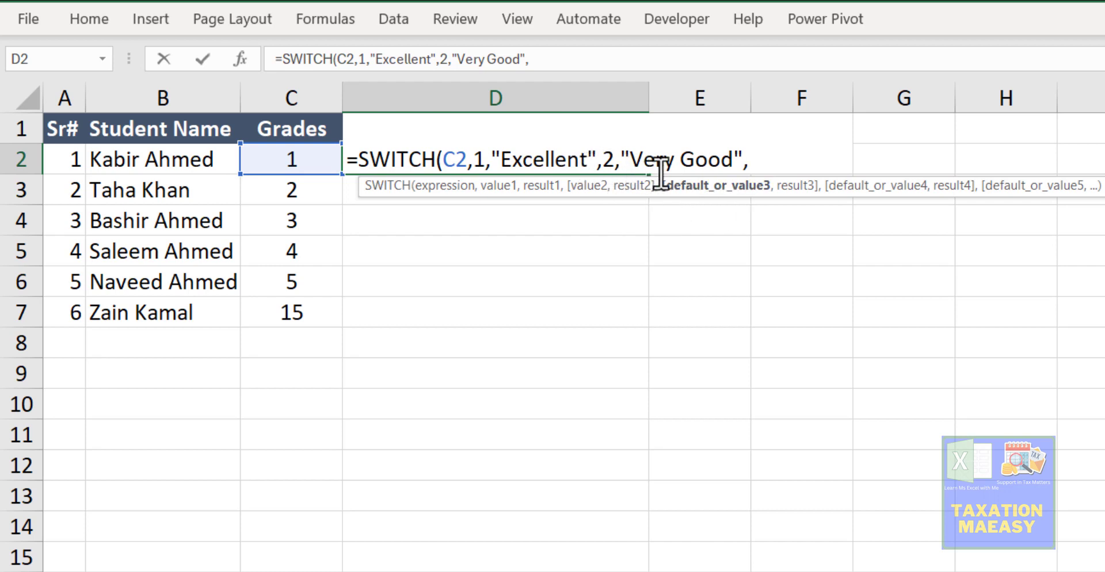
- Add two more pairs to the SWITCH formula: "Good" for grade 3 and "Average" for grade 4
type("3,\"")
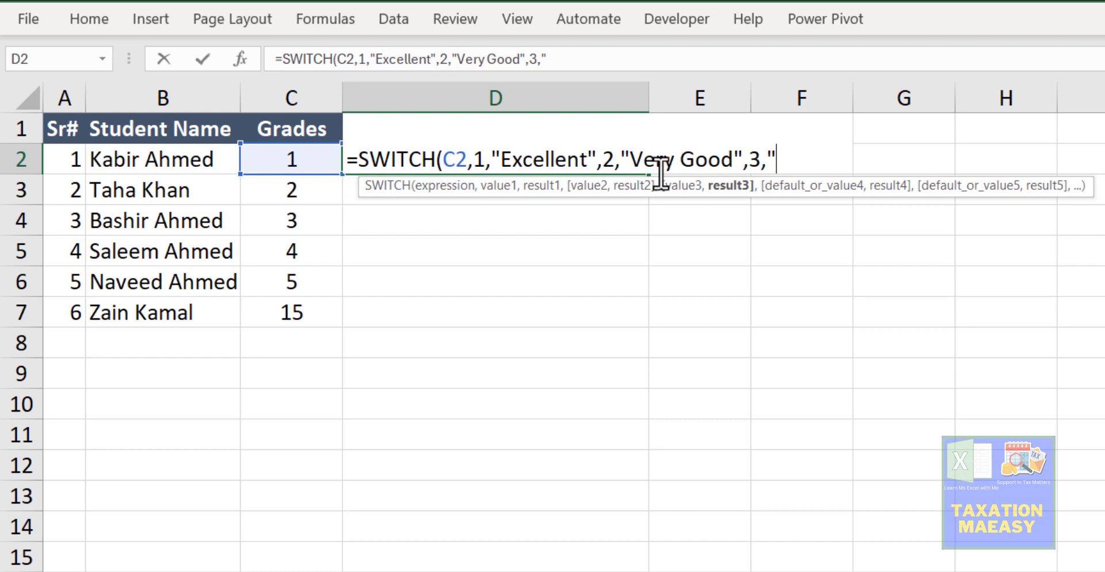
type("Good\",")
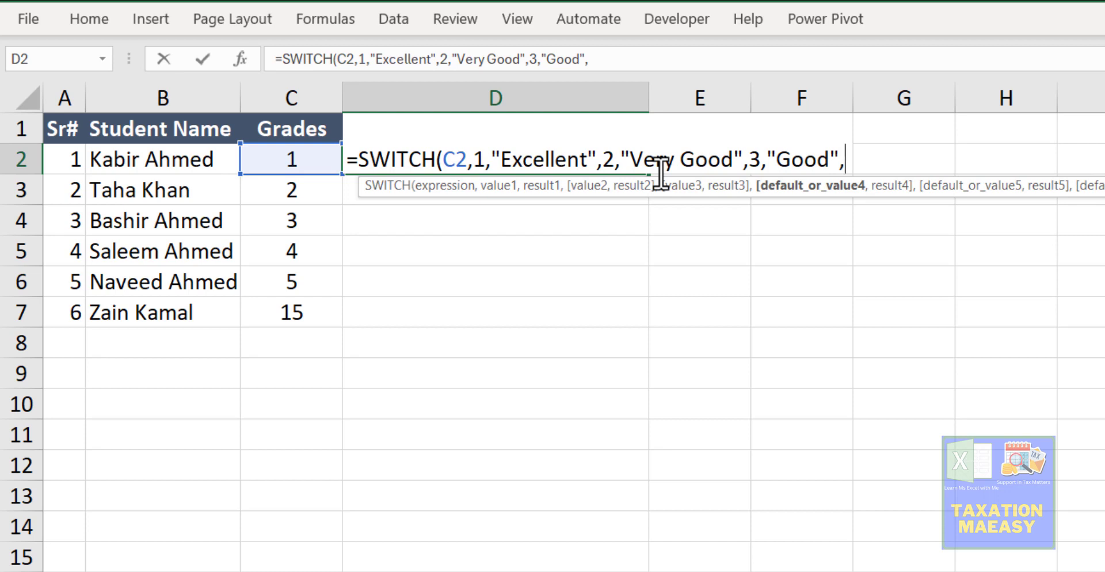
type("4")
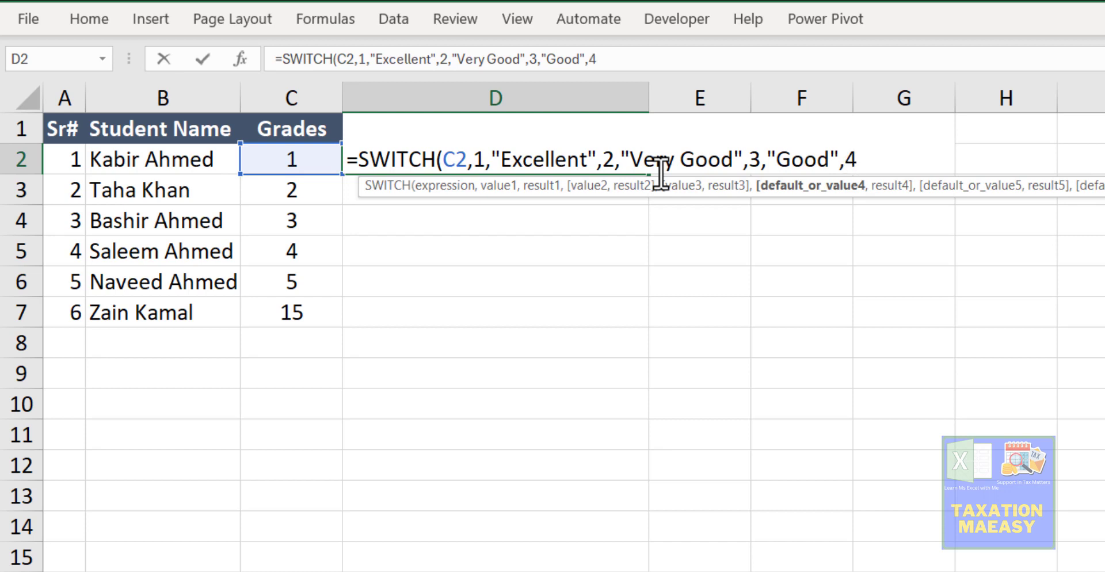
type(",")
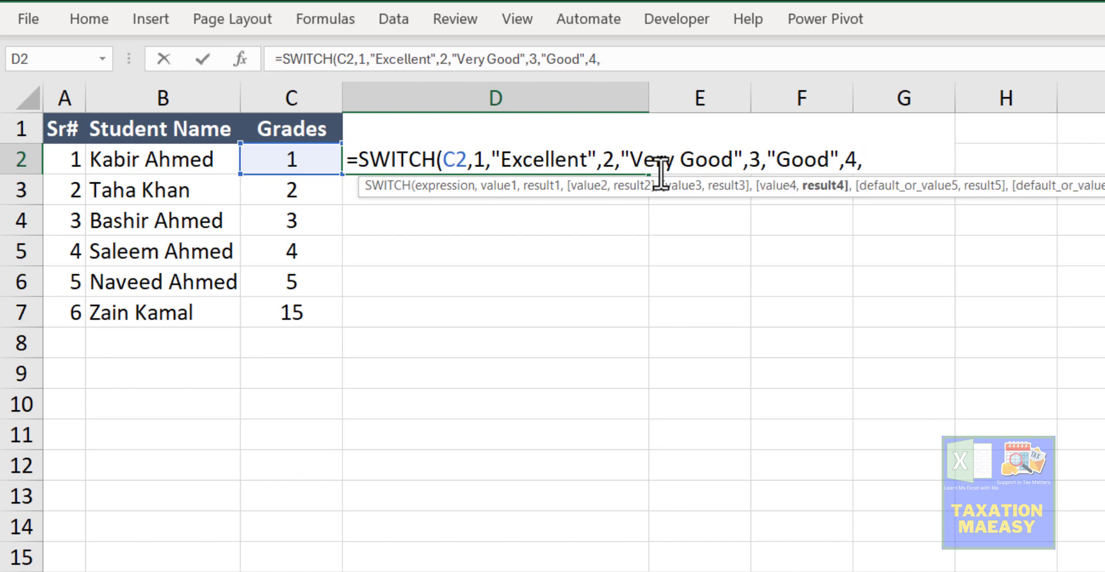
type("\"Average")
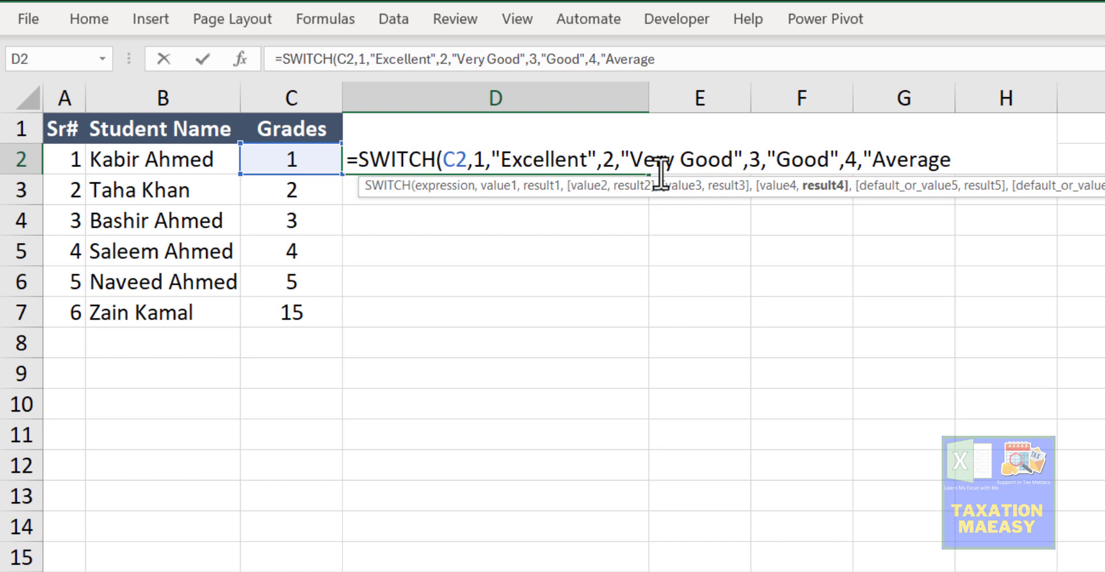
type("\",")
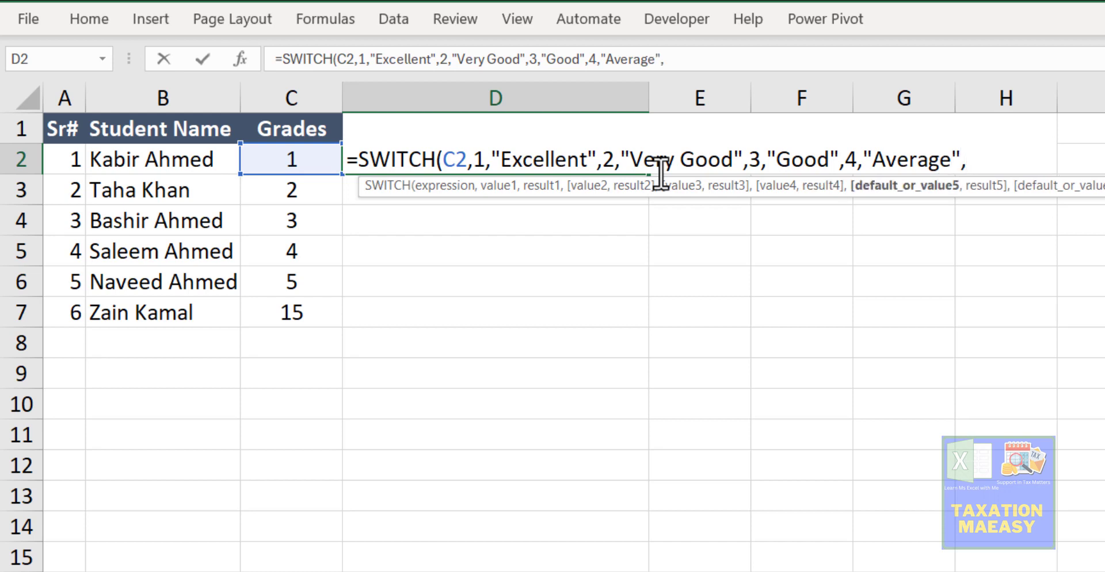
- Complete the D2 formula with "Below Average" for grade 5 and fill it down through D7
type("5,\"B")
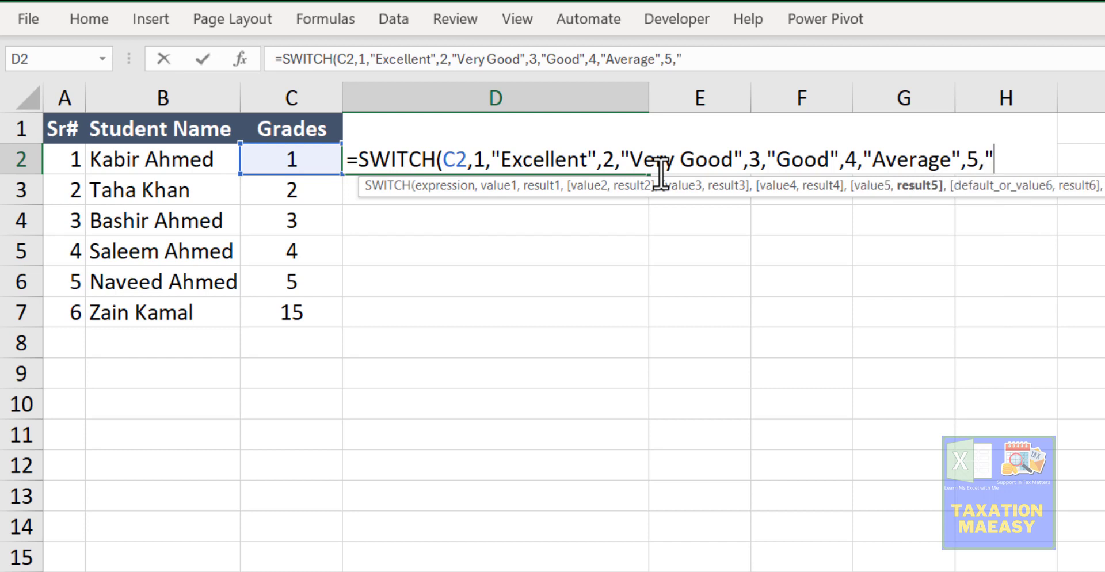
type("elow Average")
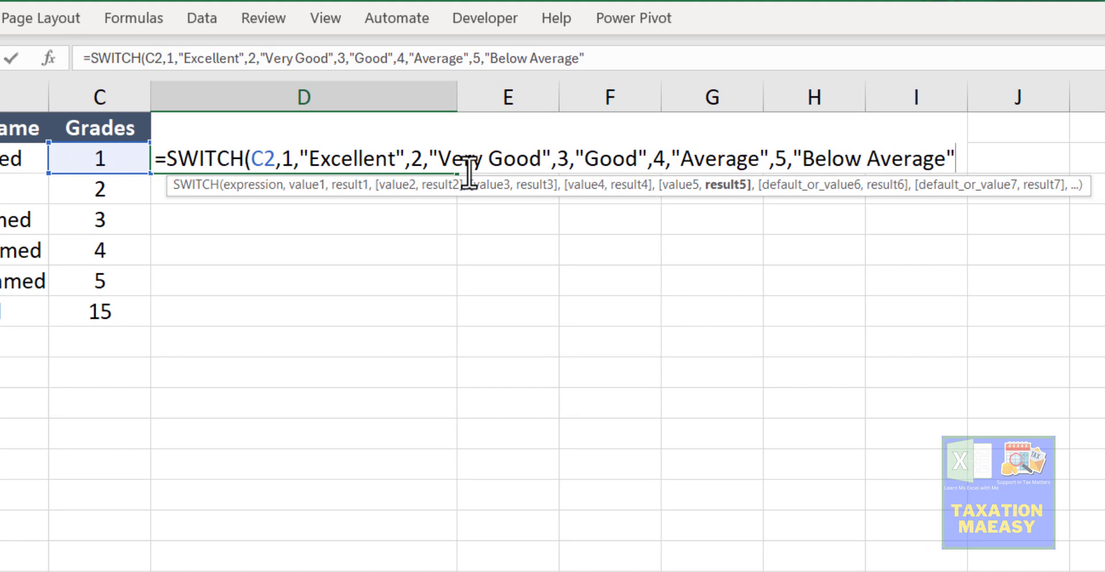
type("\",")
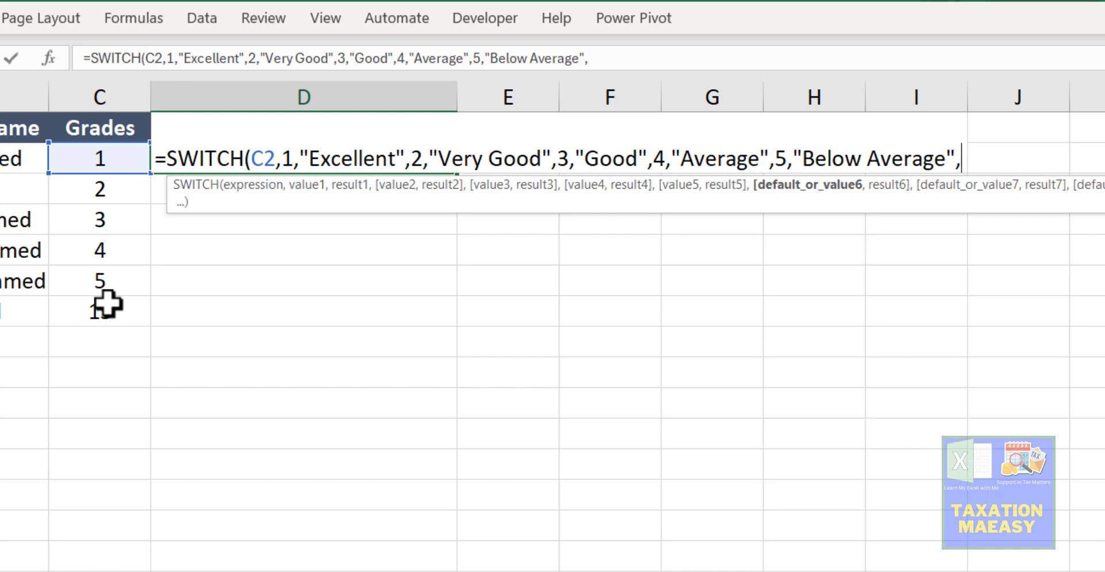
key("BackSpace")
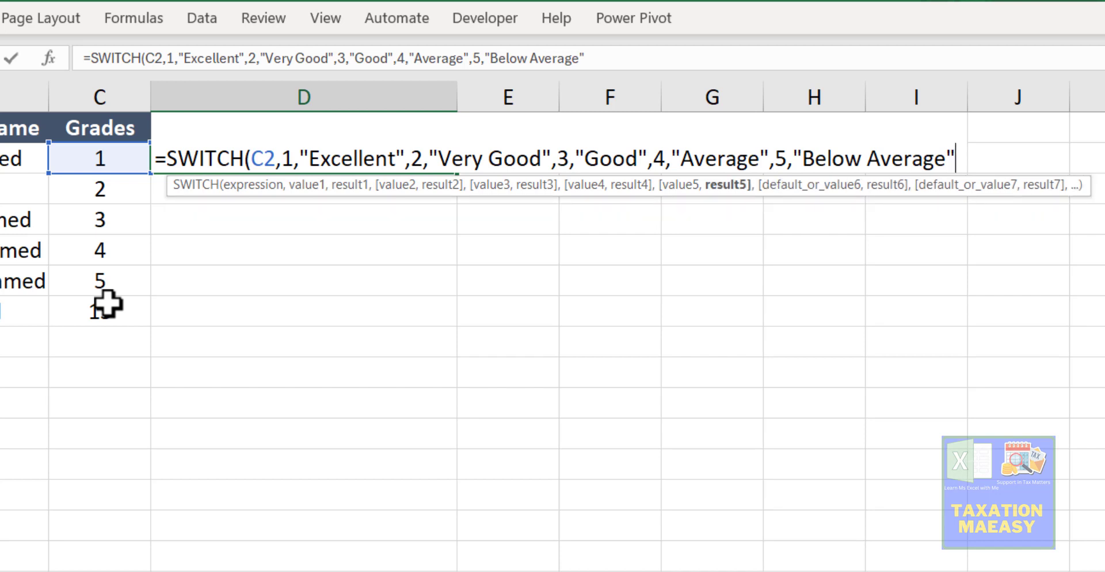
key("Return")
left_click(350, 169)
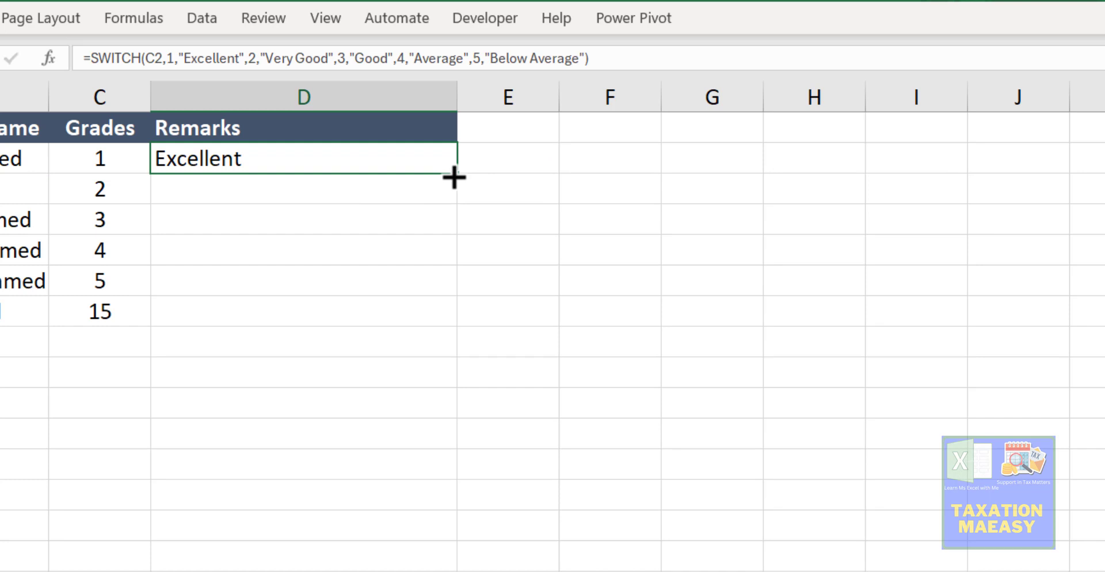
left_click_drag(457, 177, 457, 328)
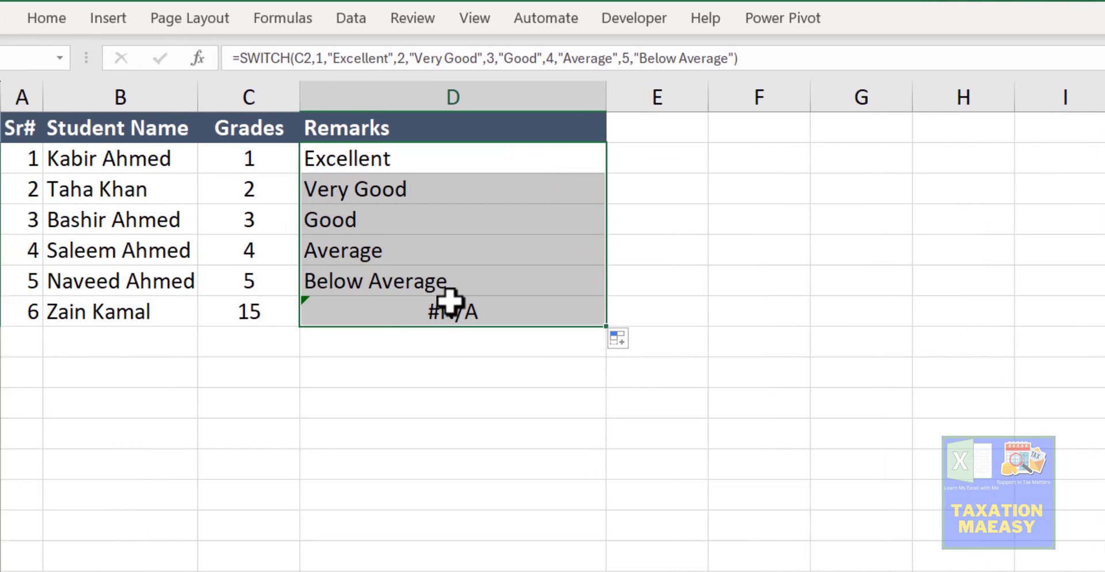
- Add "Not Defined" as the default result of the SWITCH formula in D2 and fill it down through D7
left_click(310, 311)
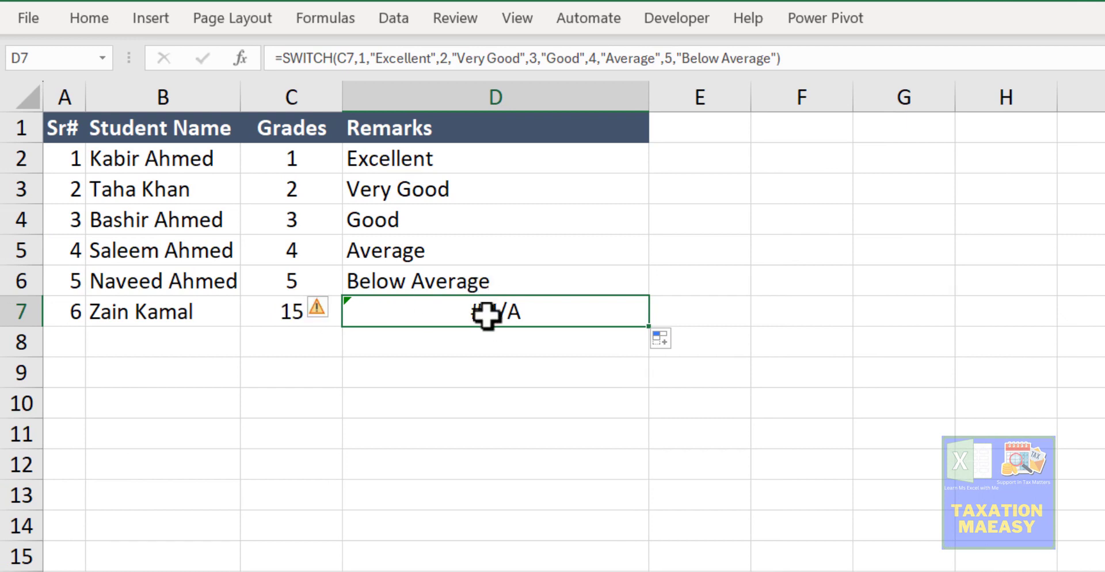
left_click(427, 166)
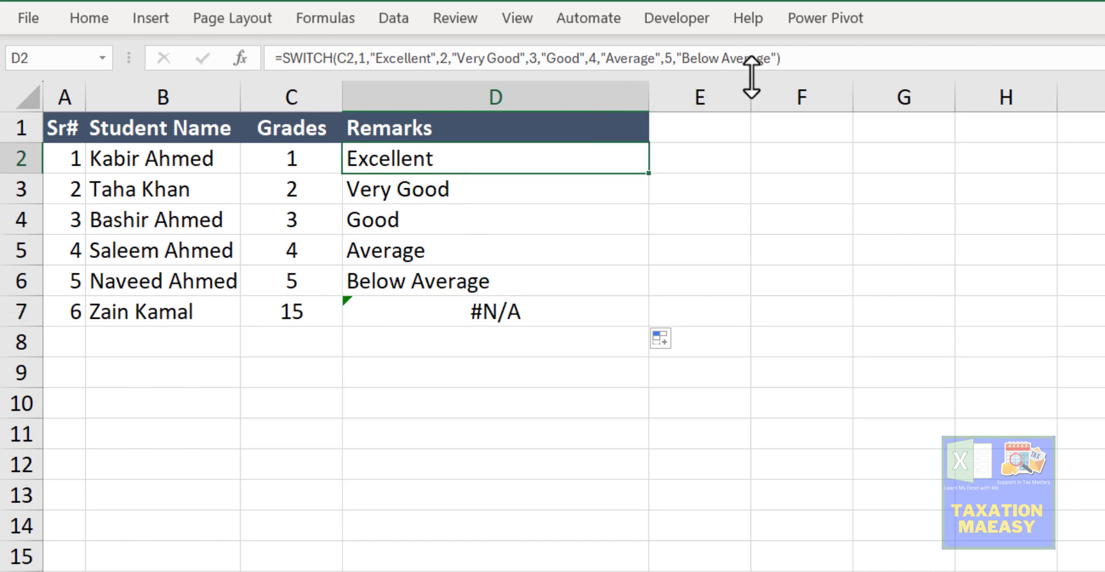
left_click(777, 58)
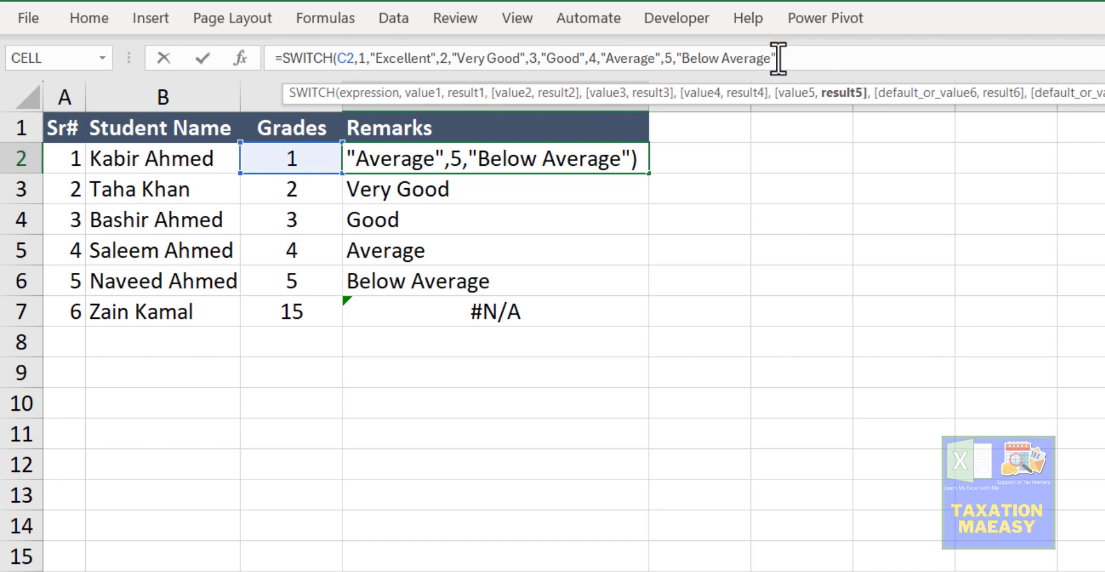
type(",")
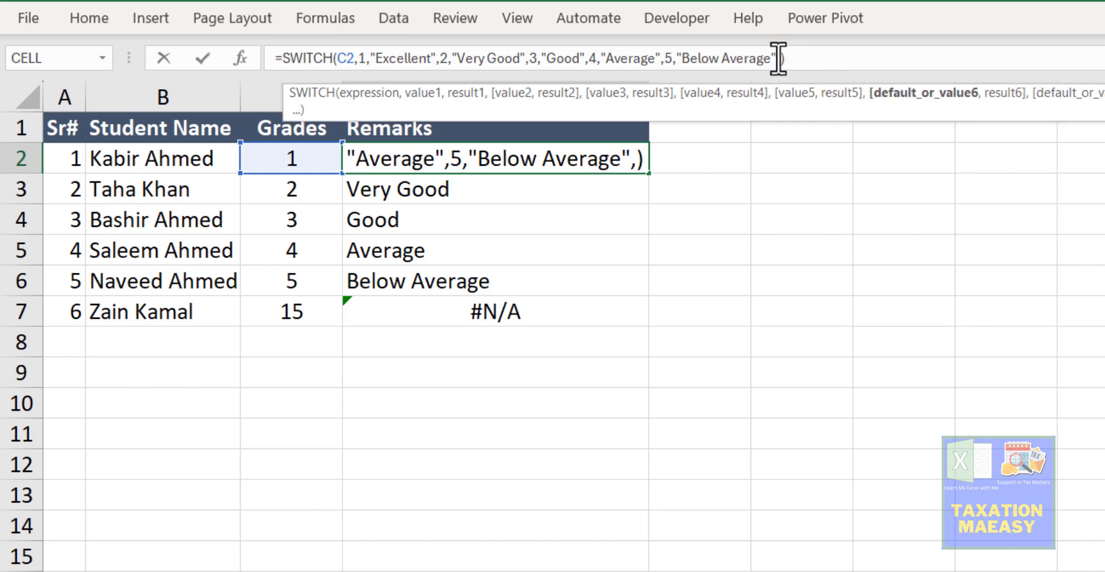
type("\"")
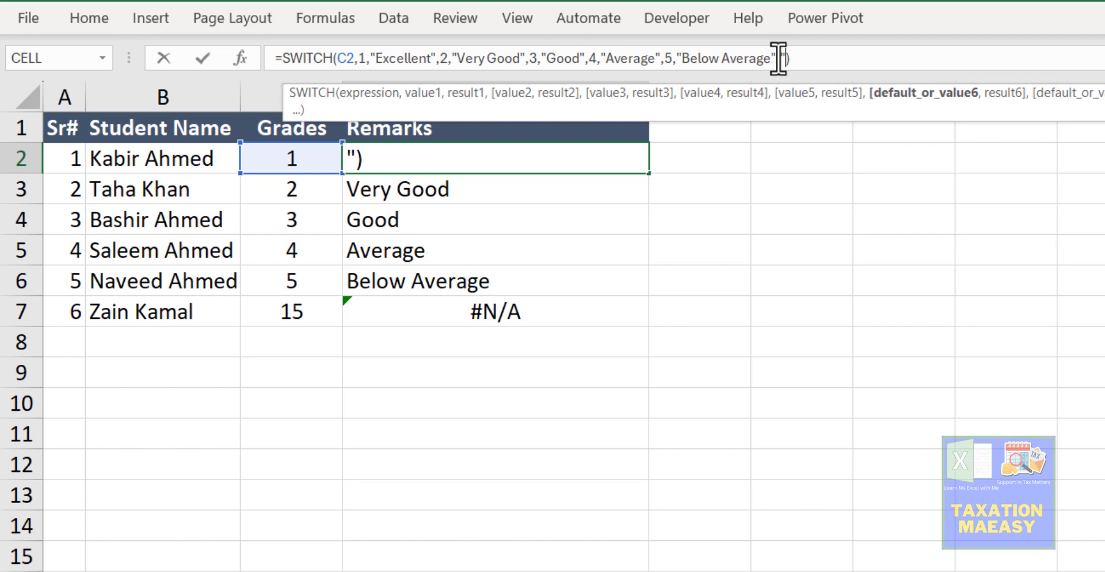
type("Not Defined")
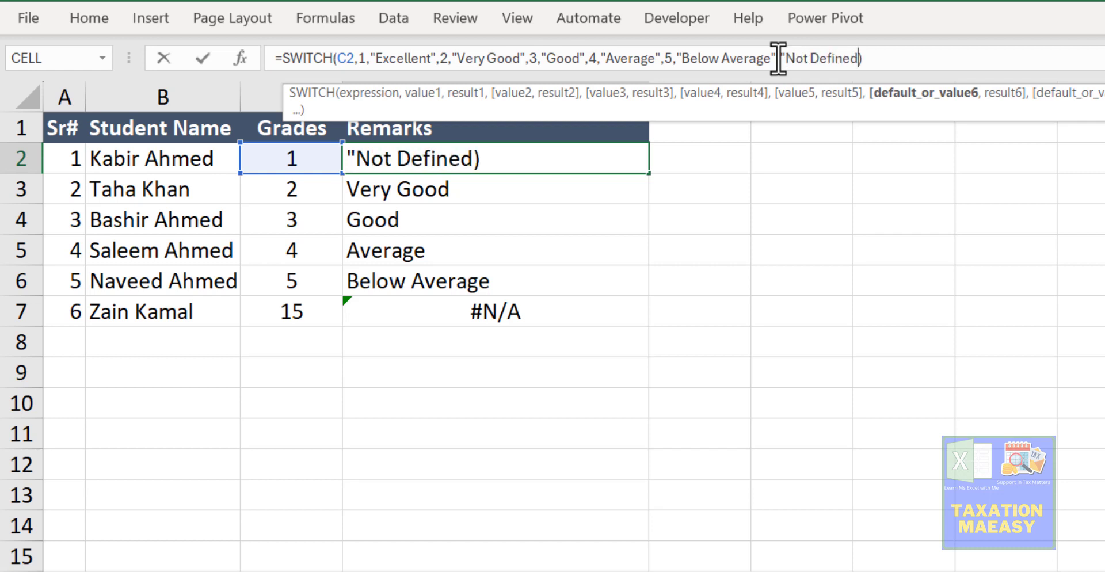
type("\"")
key("Return")
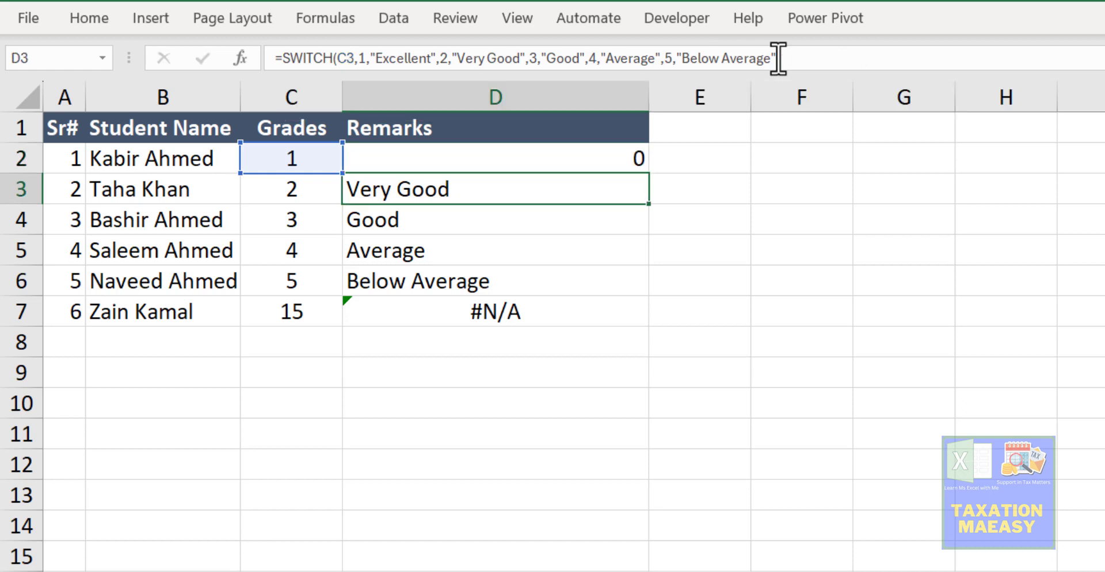
key("Up")
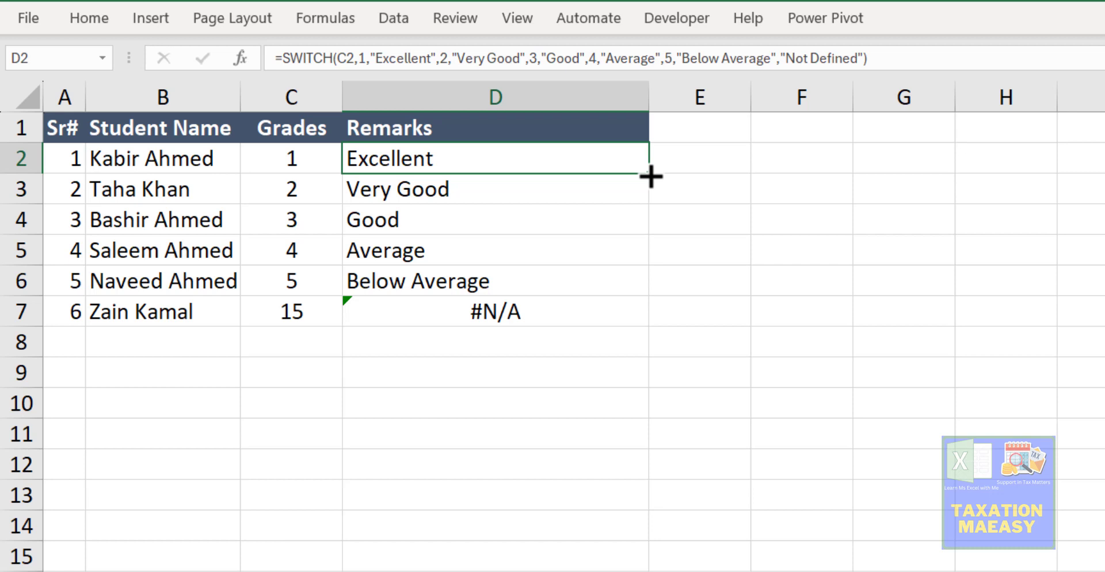
left_click_drag(651, 176, 642, 322)
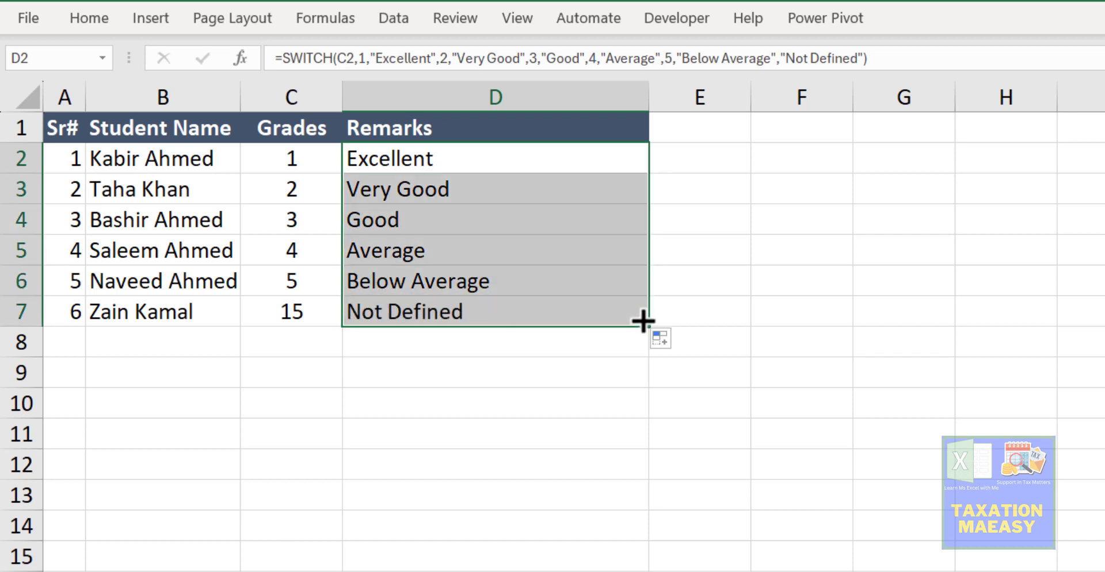
- Examine the expression and the value and result pairs of the SWITCH formula in D7
left_click(413, 311)
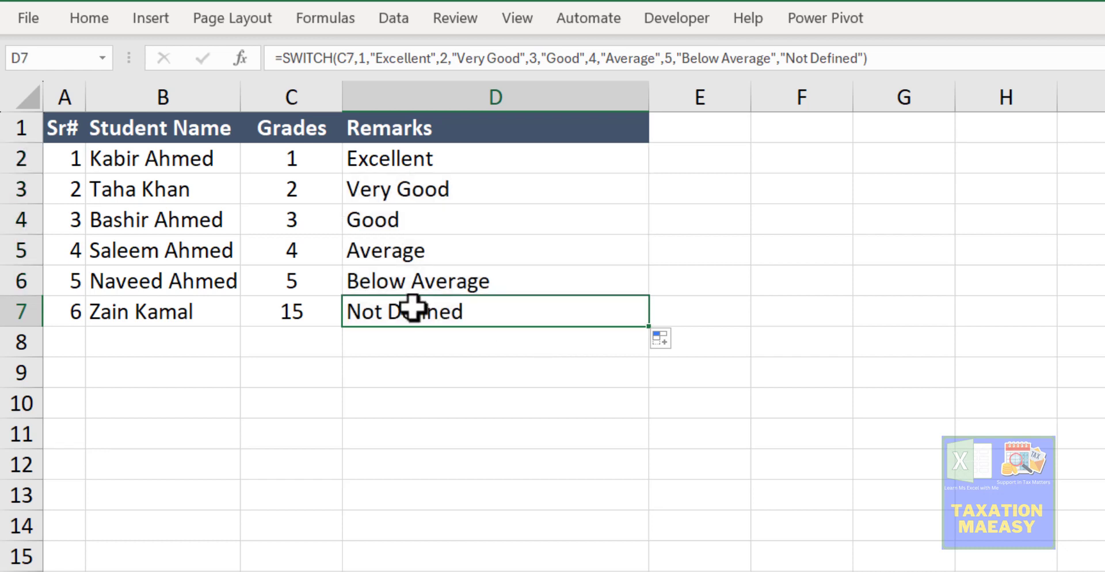
key("F2")
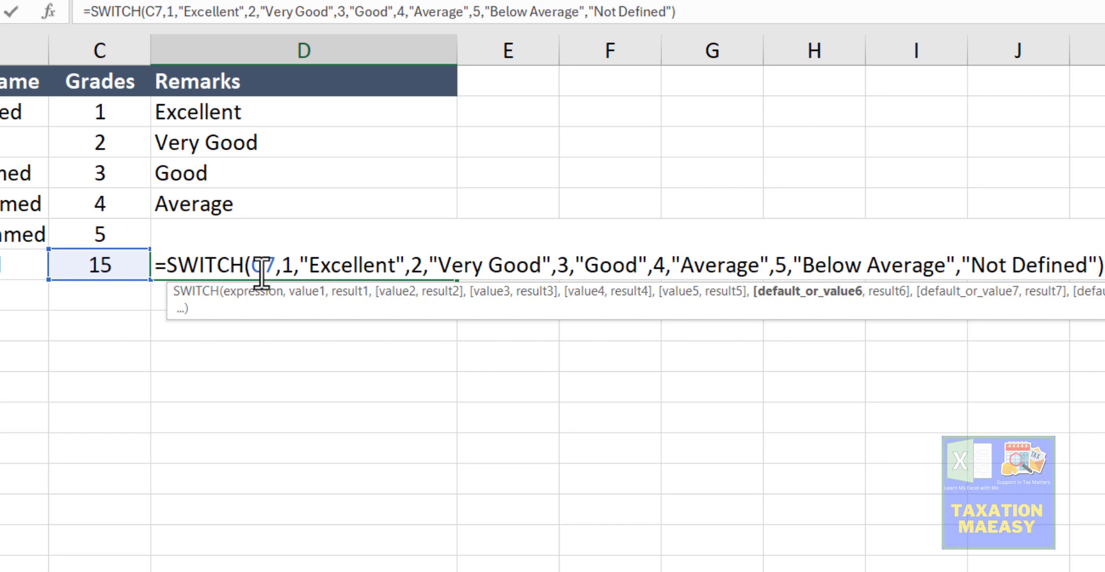
left_click(262, 270)
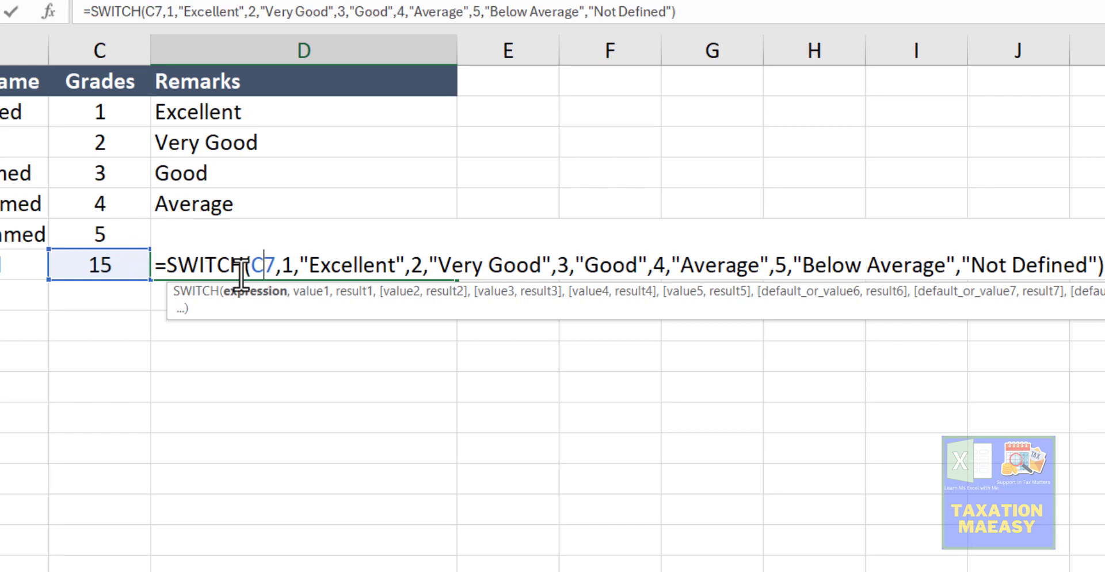
left_click(343, 270)
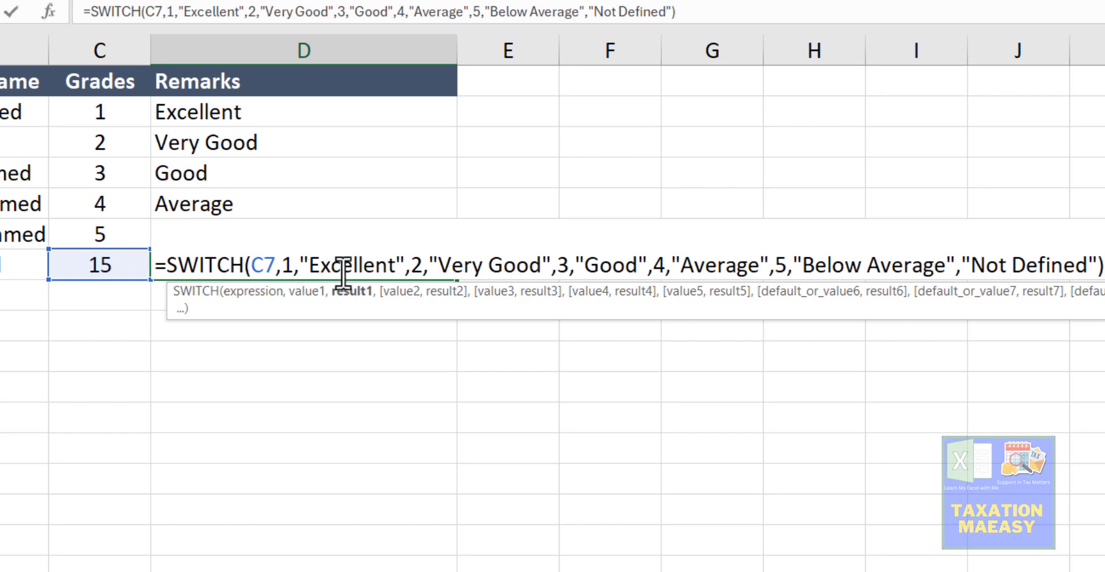
left_click(520, 257)
left_click(608, 262)
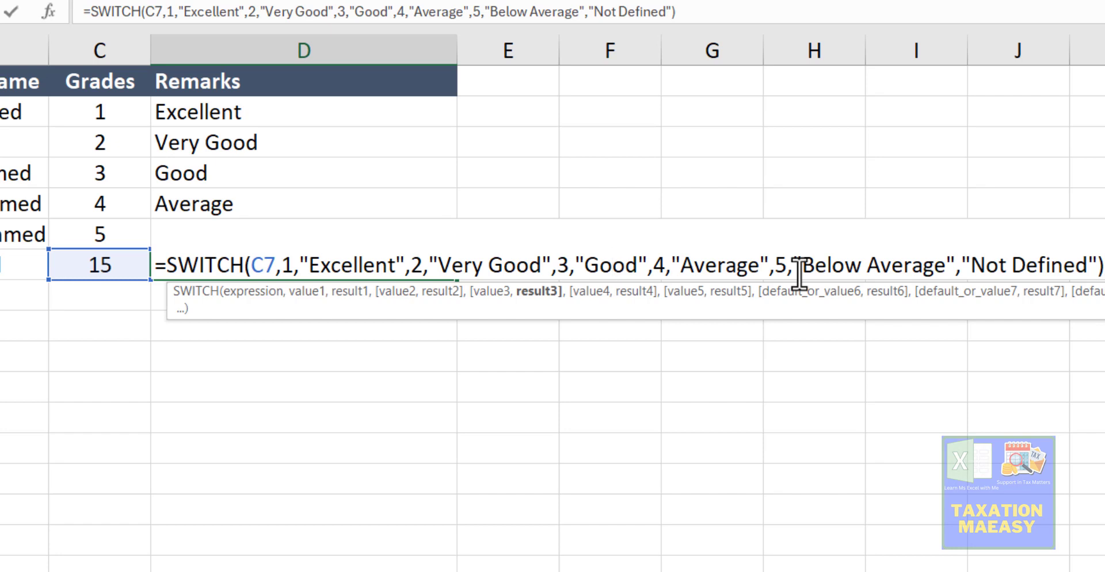
key("ctrl+Return")
- Start an IF formula in E2 that returns "Excellent" when C2 equals 1
key("Up")
key("Up")
key("Up")
key("Up")
key("Up")
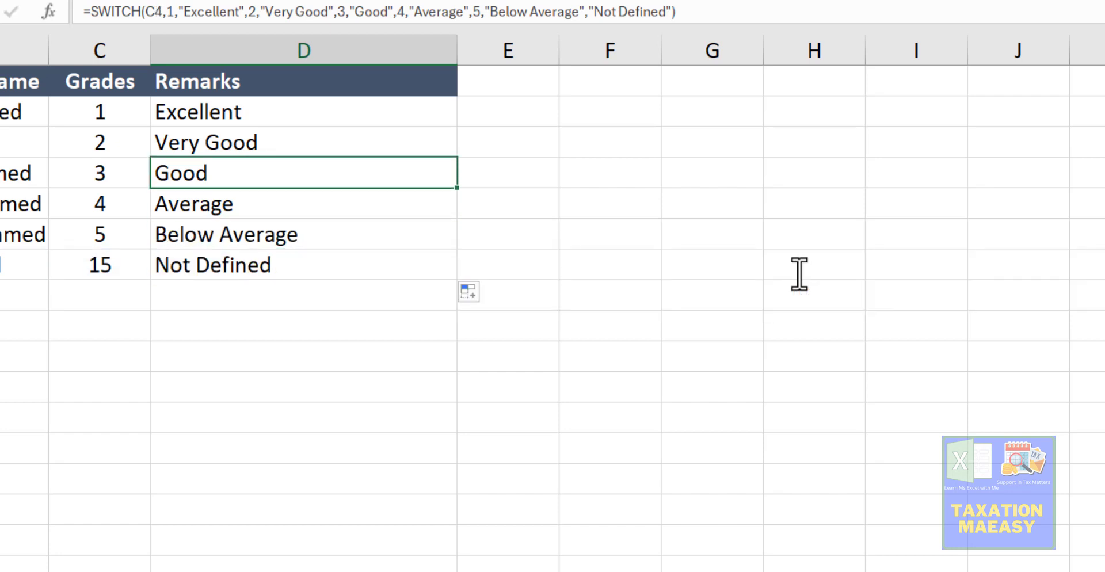
key("Right")
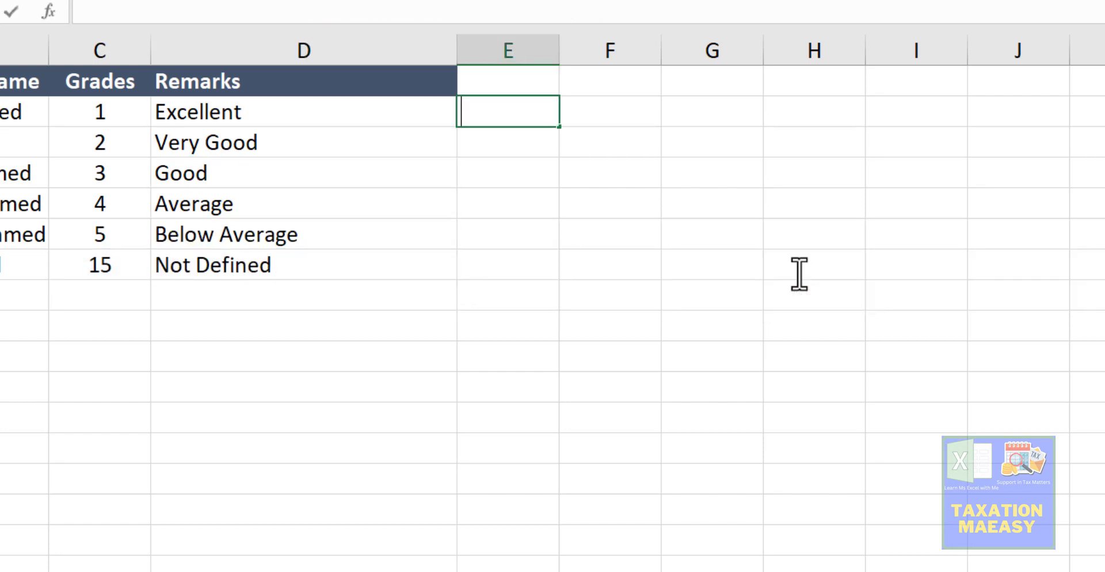
type("=i")
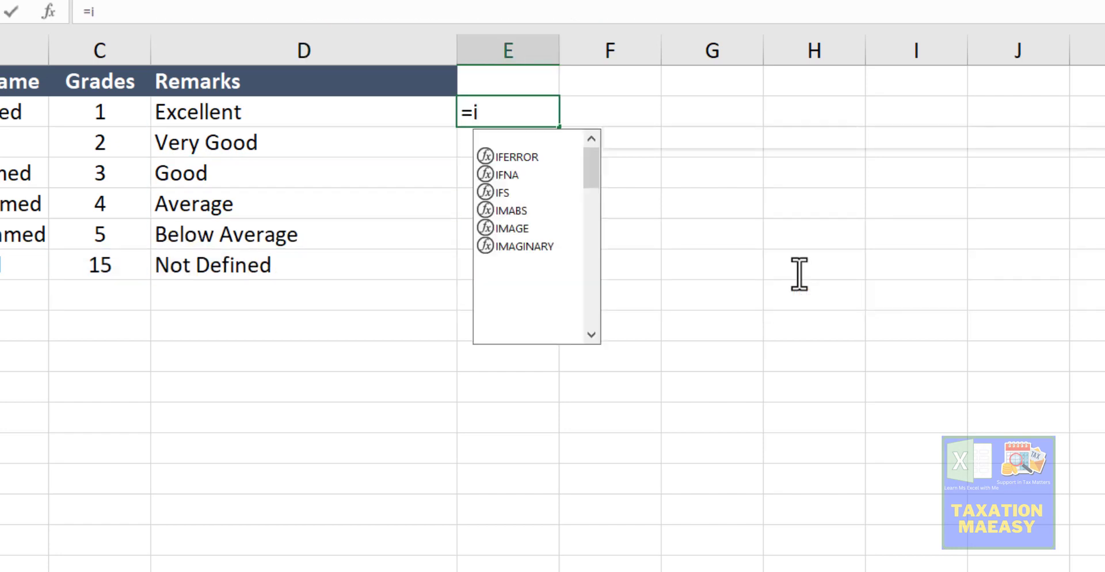
type("f")
key("Tab")
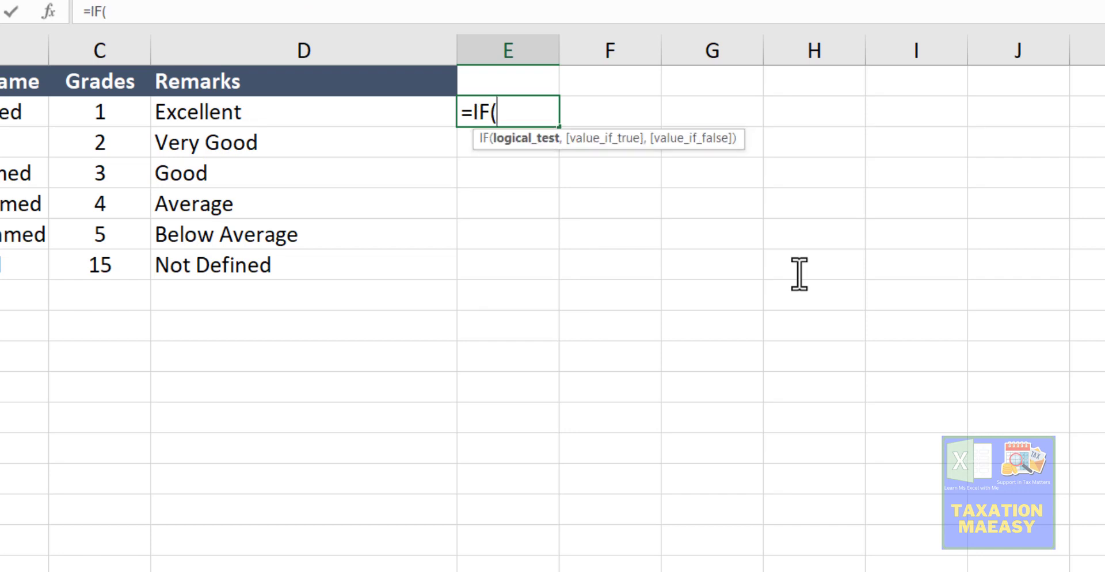
left_click(126, 109)
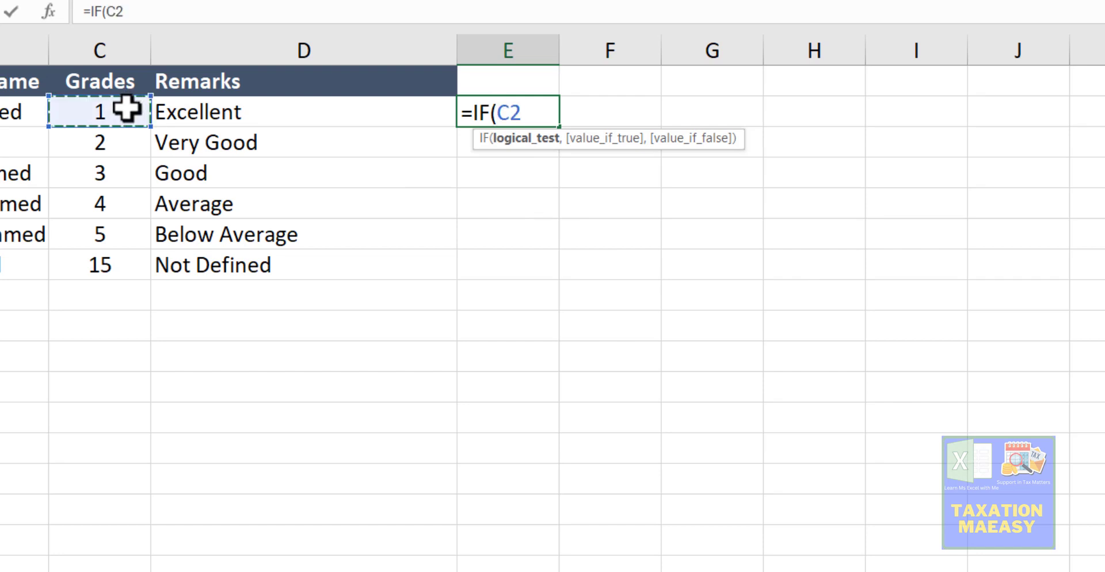
type("=")
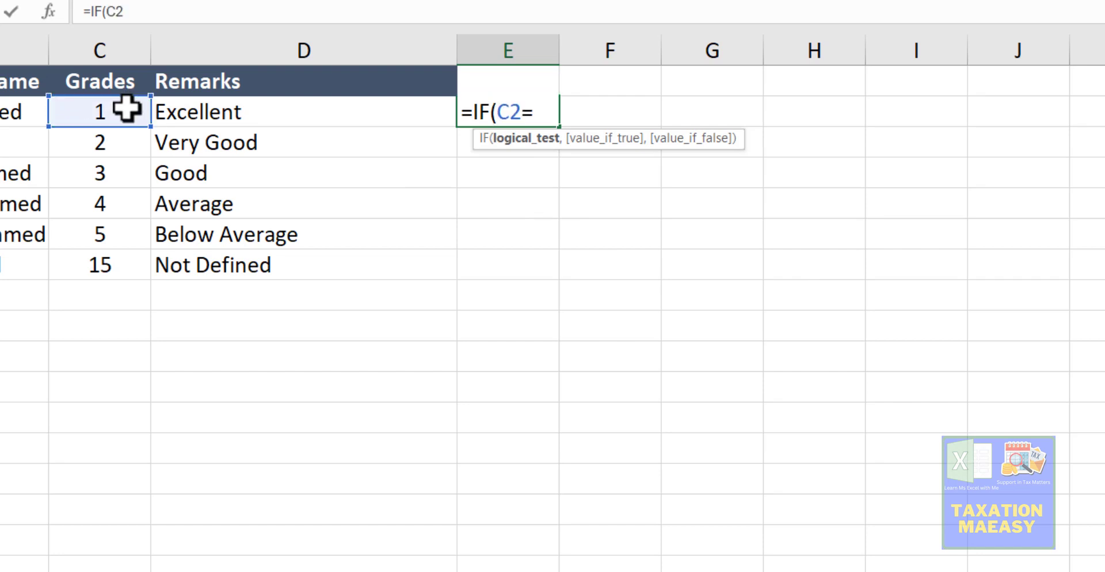
type("1,")
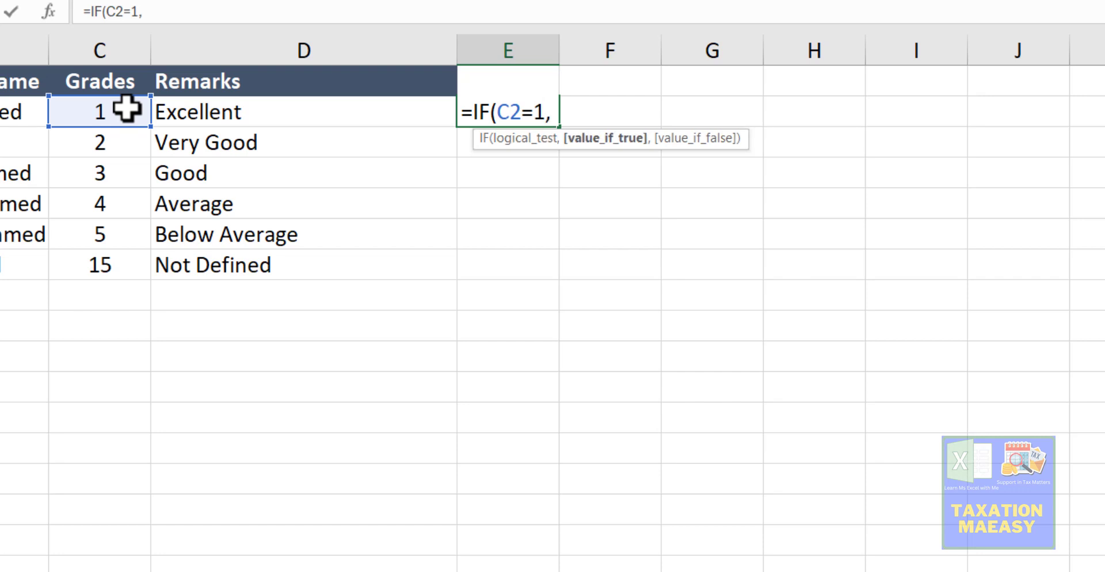
type("\"Excellen")
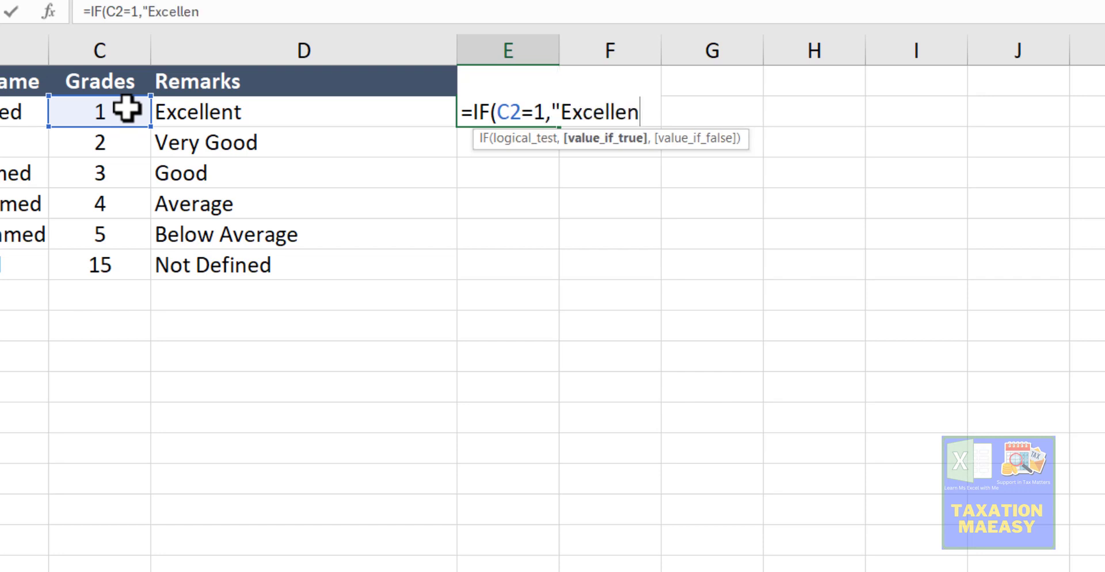
type("t\",")
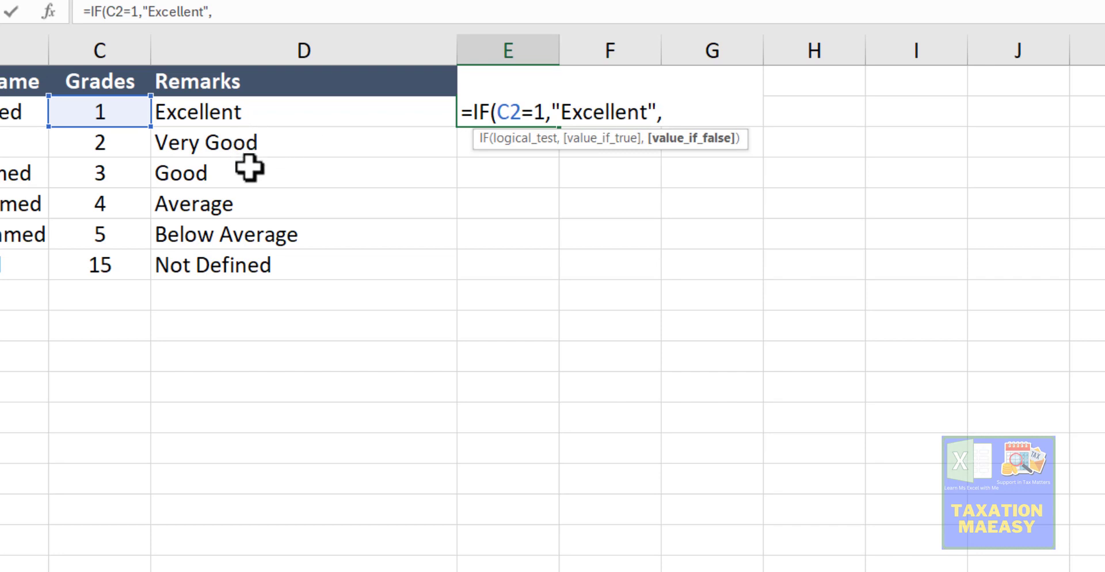
- Nest a second IF in the E2 formula that returns "Very Good" when C2 equals 2
type("if")
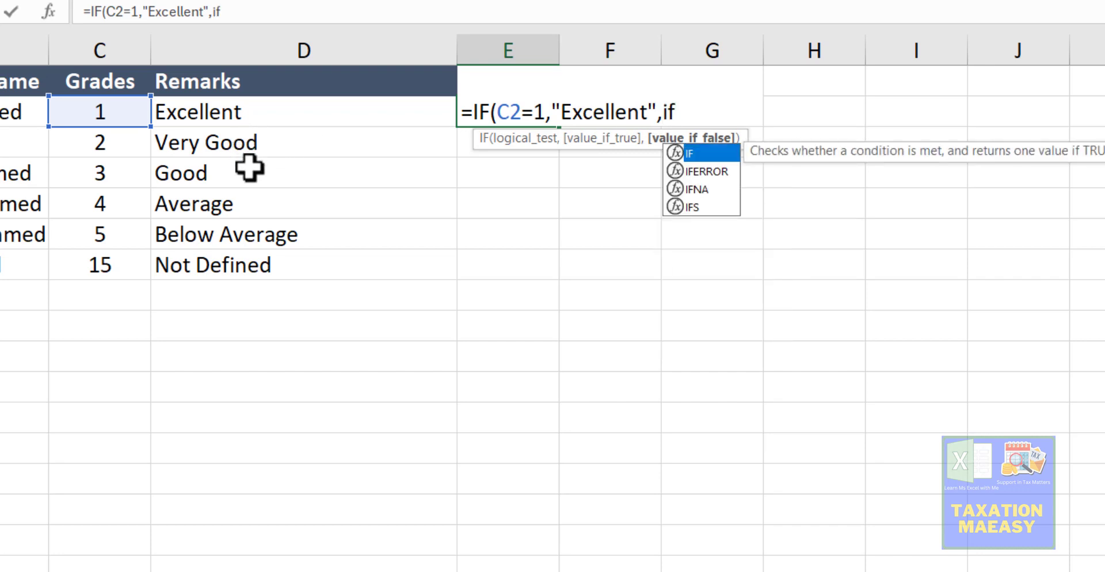
key("Tab")
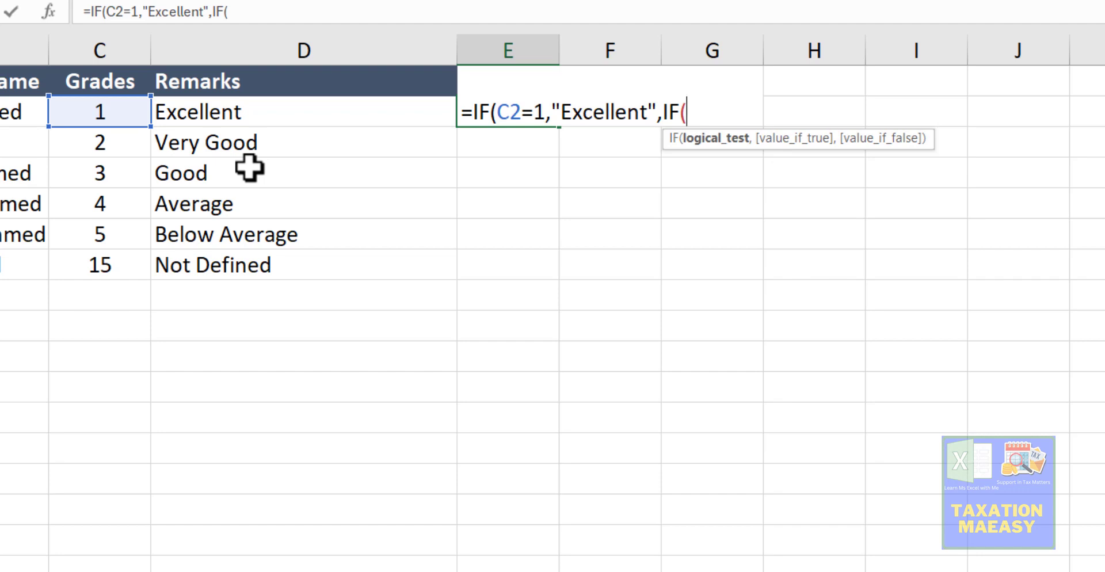
left_click(111, 117)
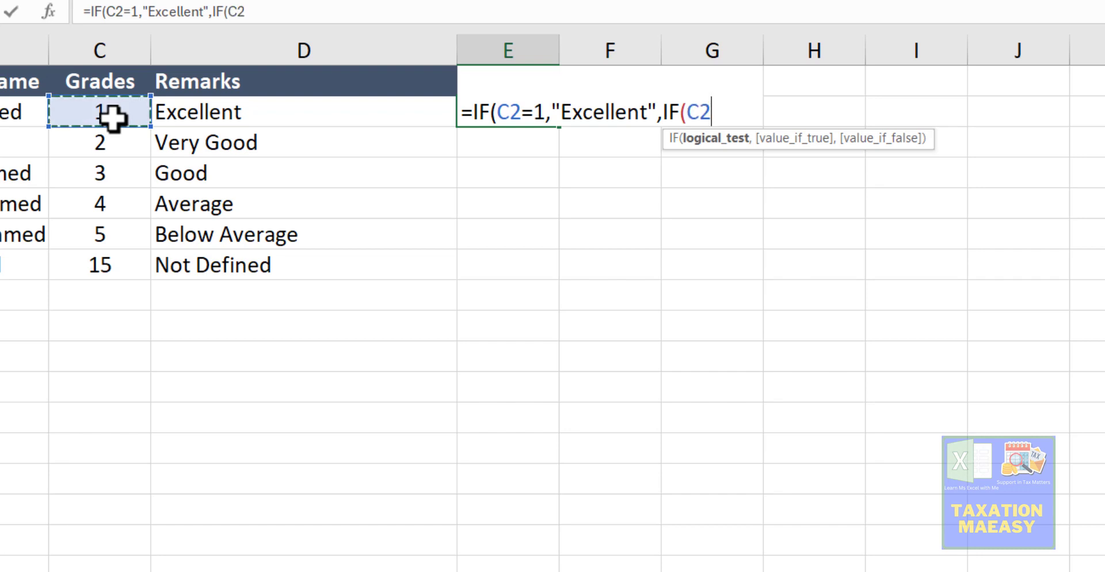
type("=2,")
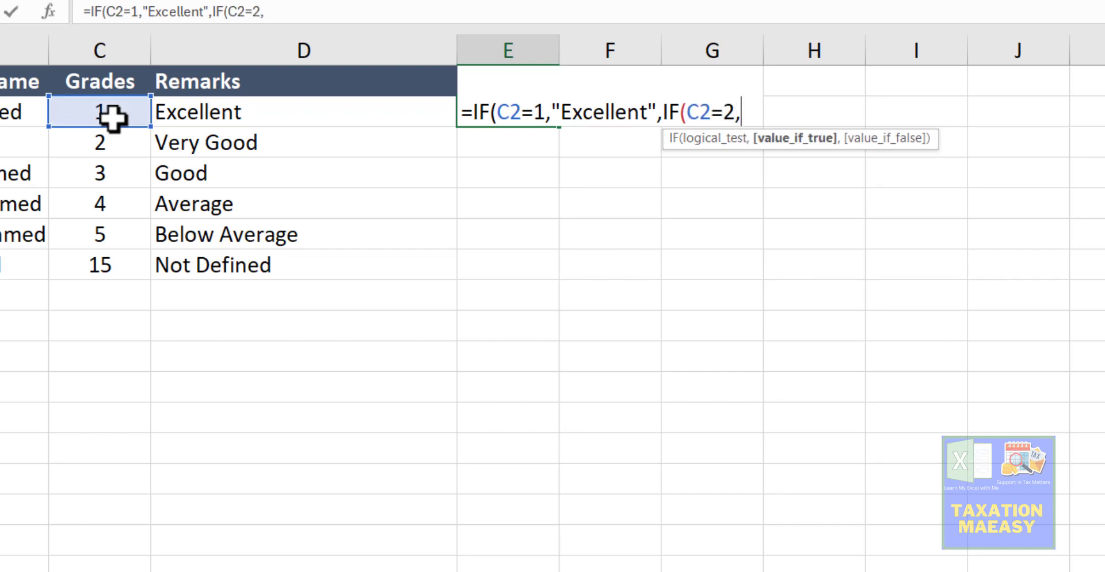
type("\"")
type("Very")
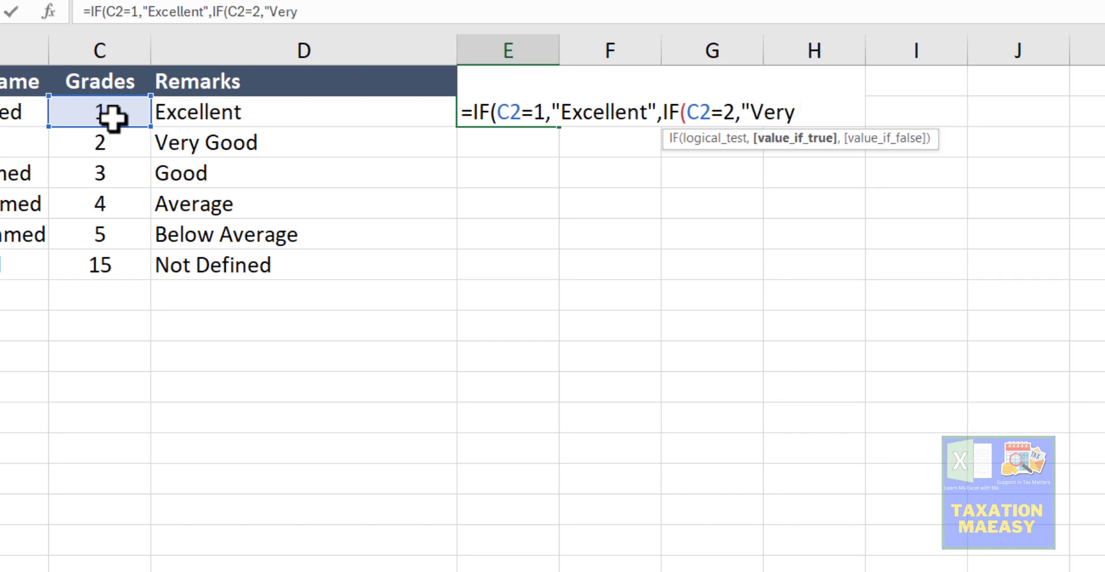
type(" Good\"")
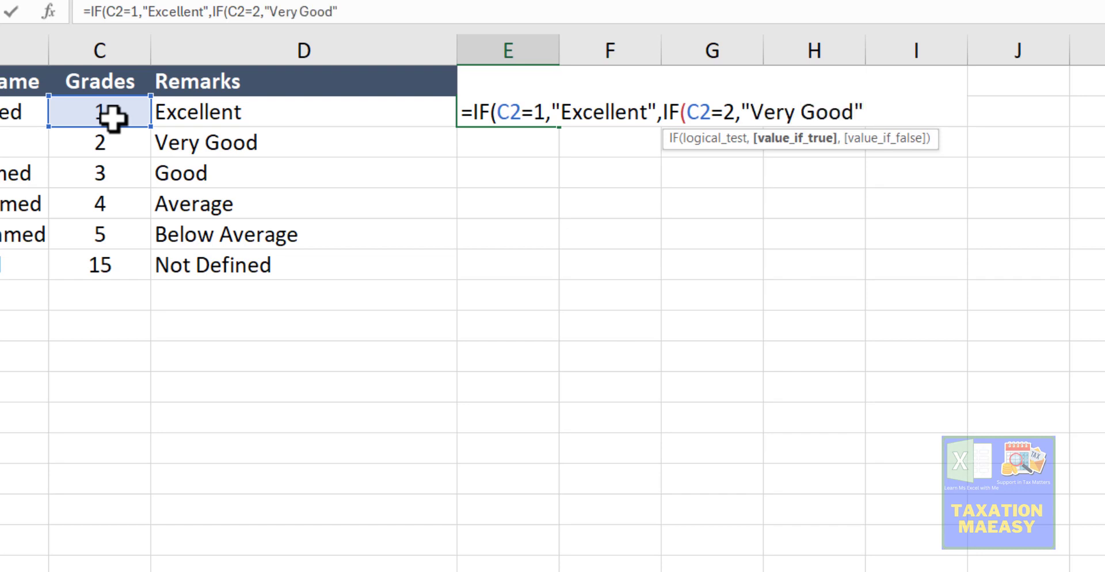
type(",")
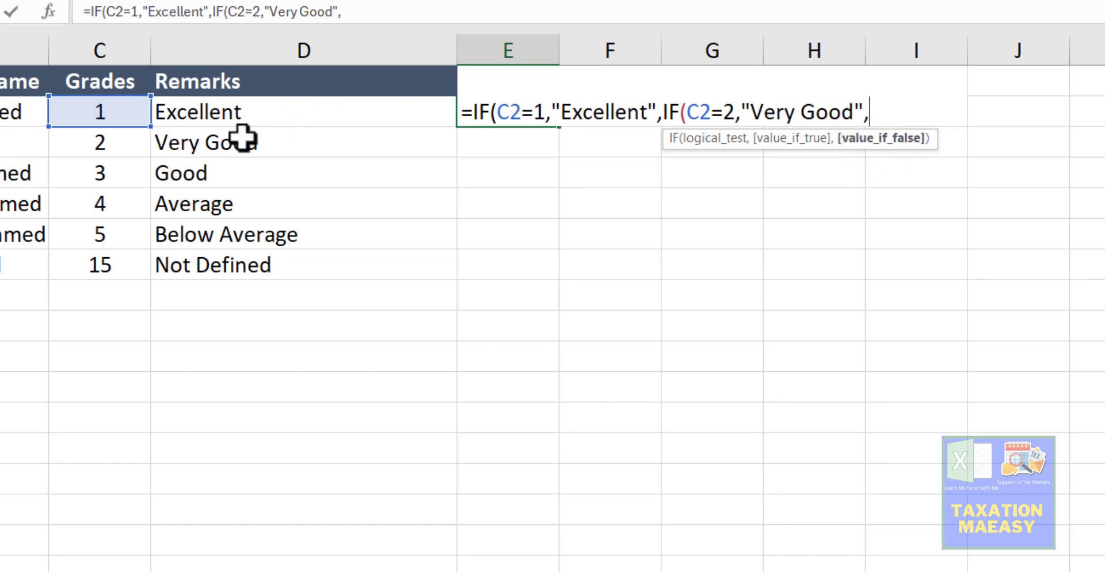
- Nest a third IF in the E2 formula that returns "Good" when C2 equals 3
left_click(340, 185)
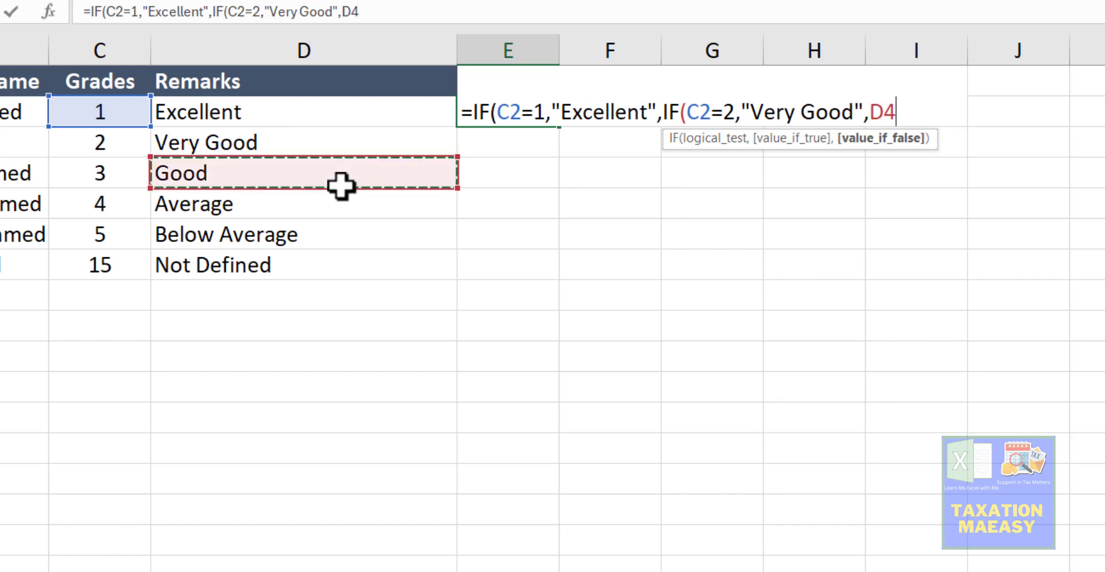
type("if")
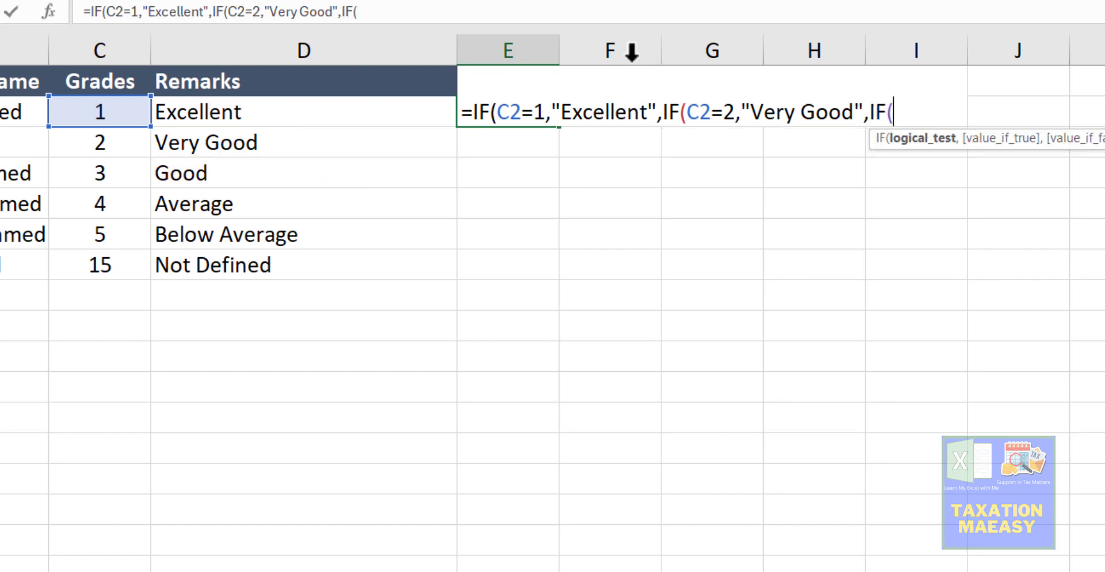
left_click(98, 108)
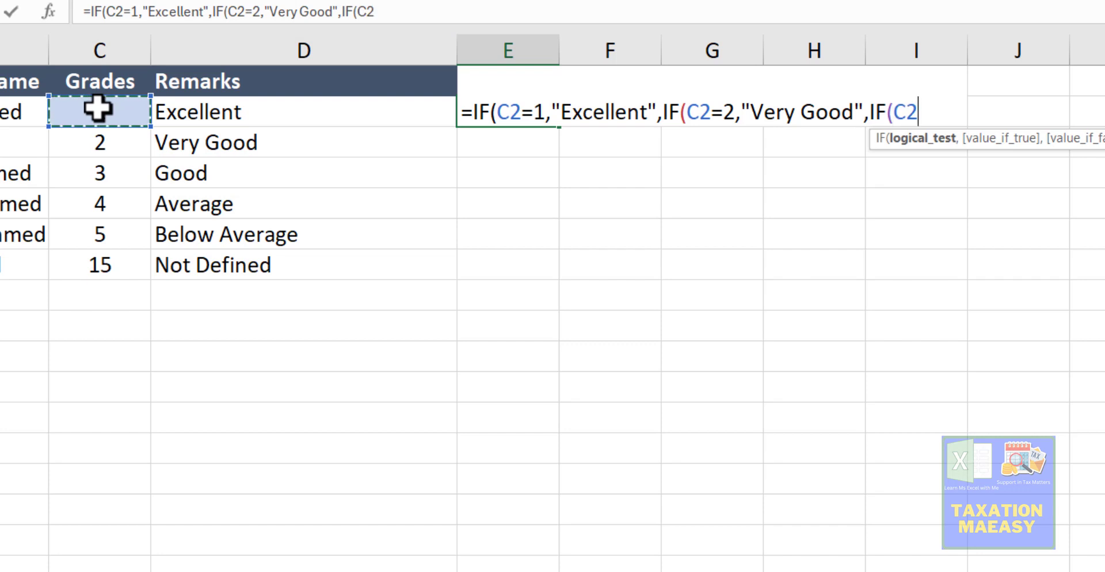
type(",")
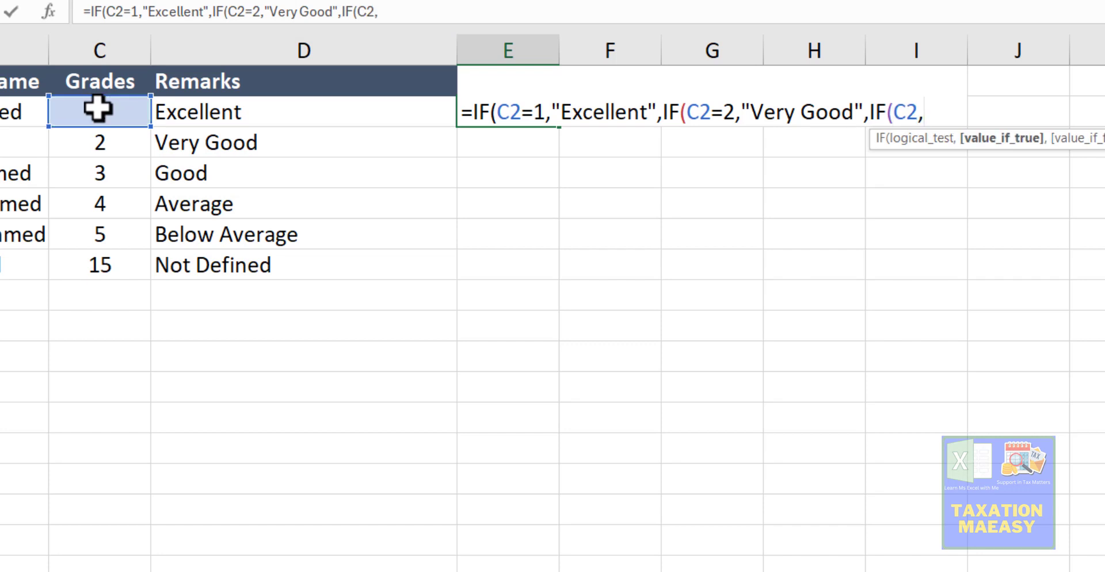
key("BackSpace")
type("=")
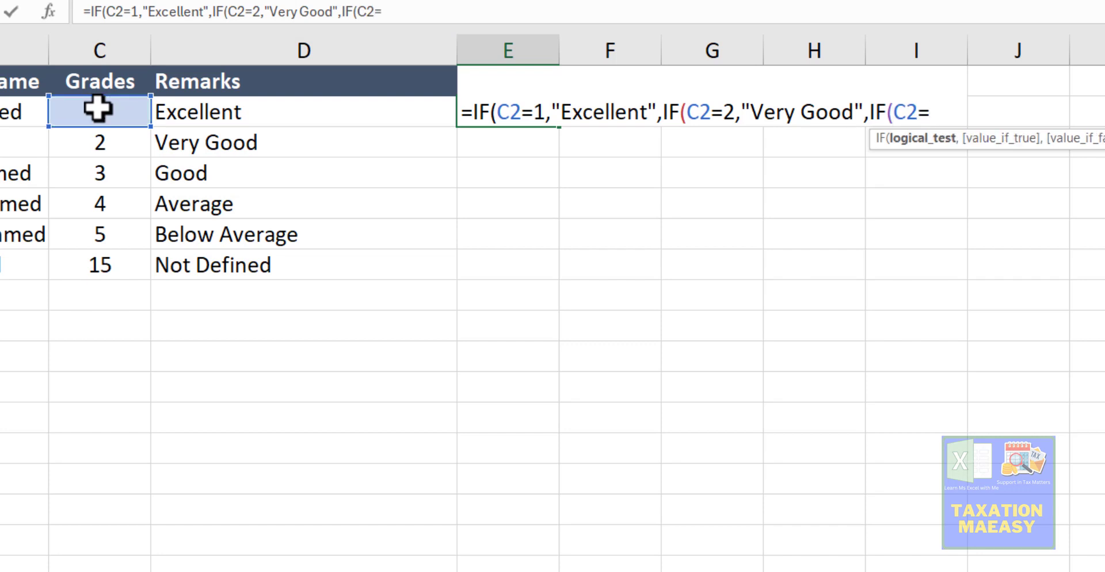
type("3,")
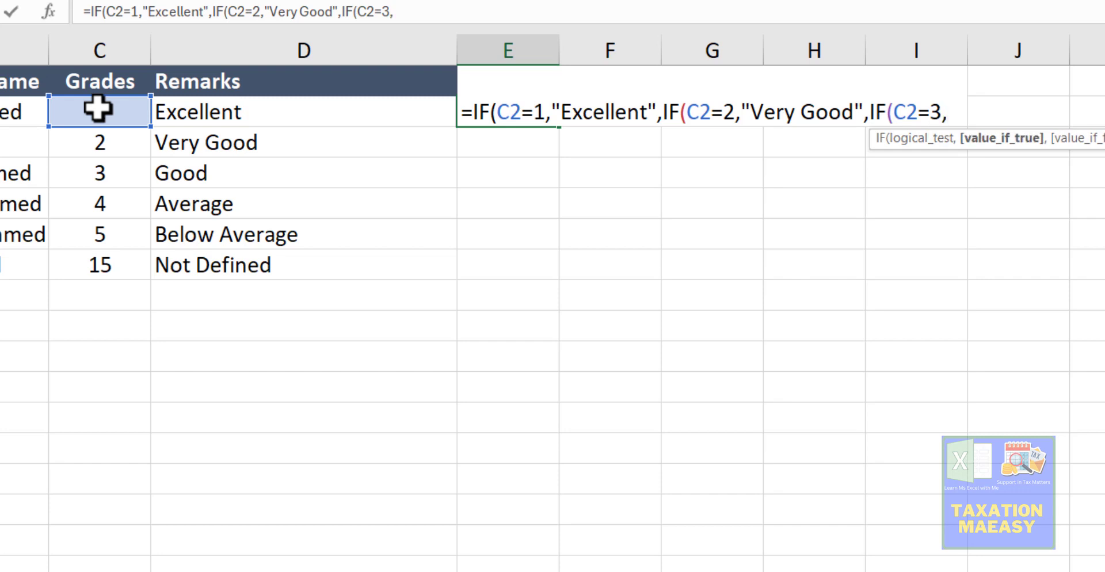
type("\"Good")
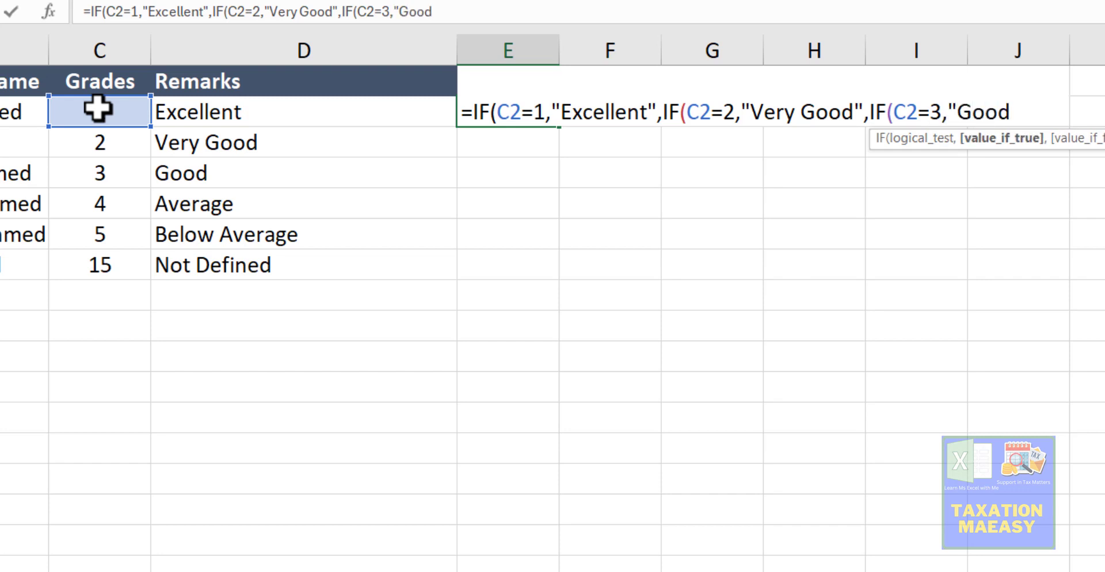
type("\",")
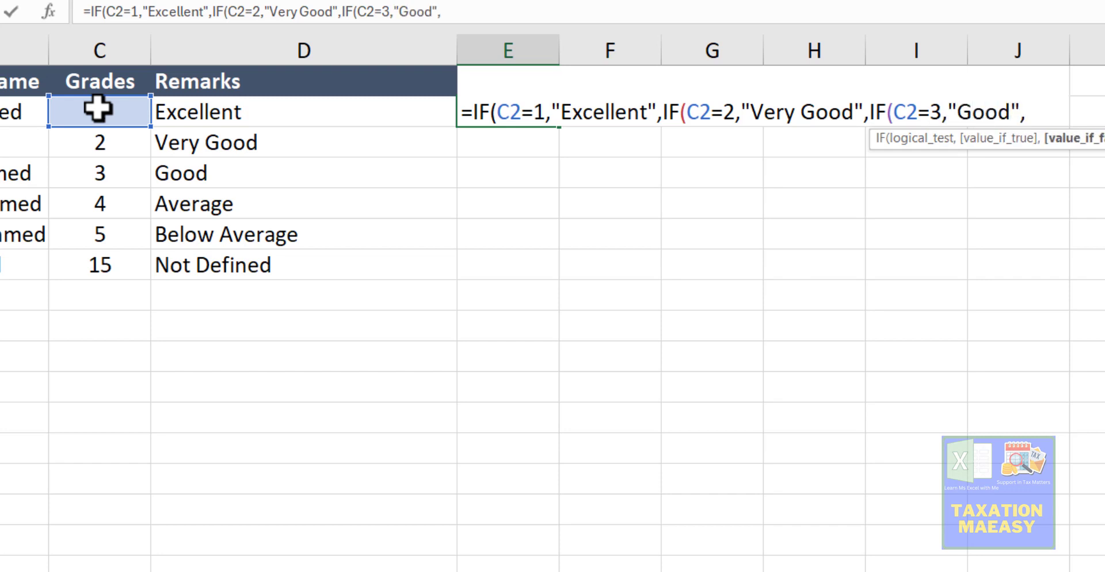
- Nest a fourth IF in the E2 formula that returns "Average" when C2 equals 4
type("if")
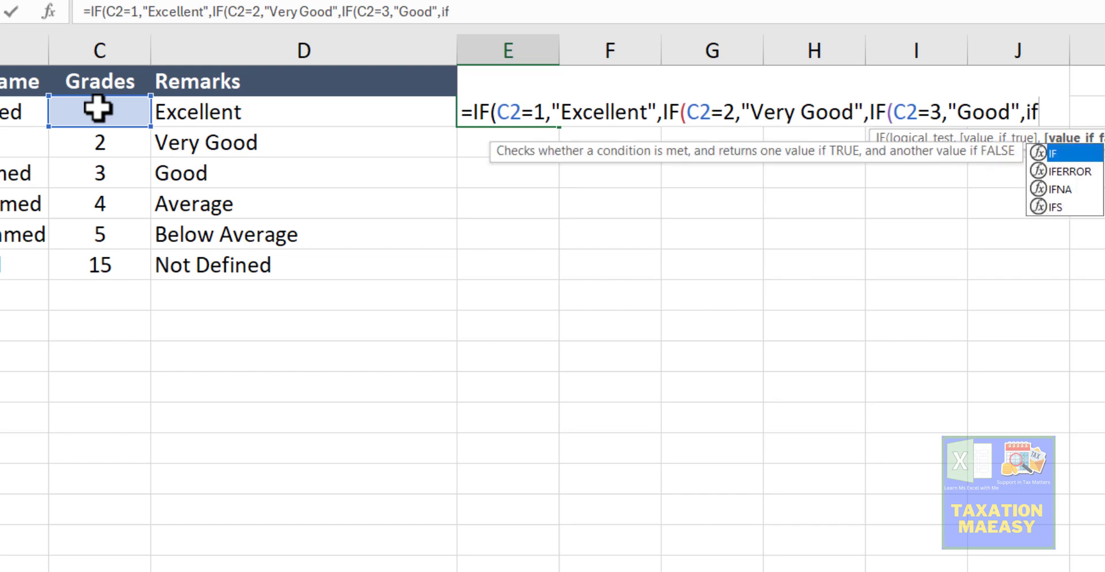
key("Tab")
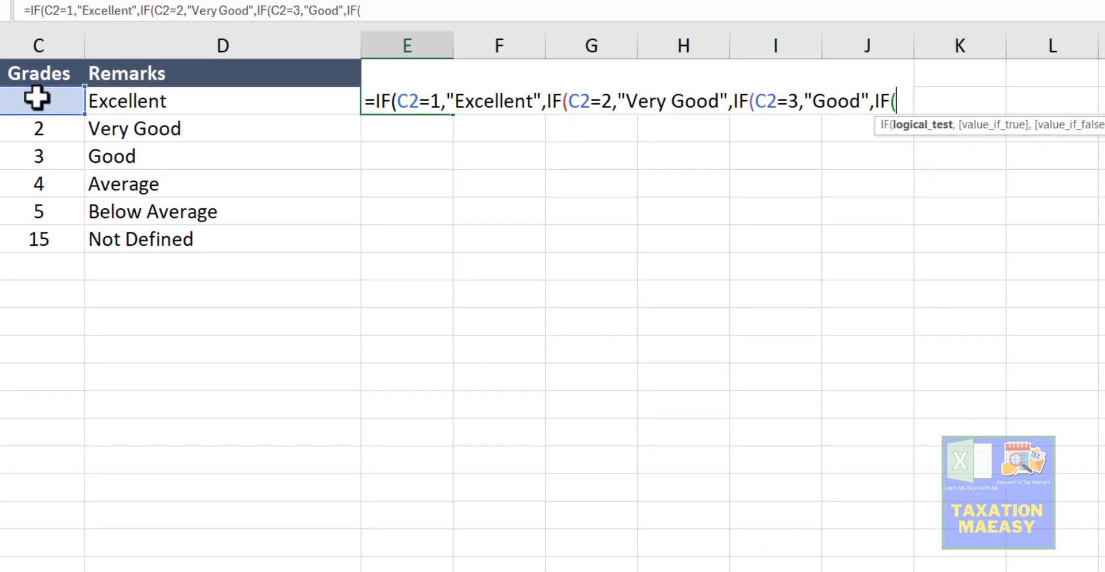
left_click(36, 98)
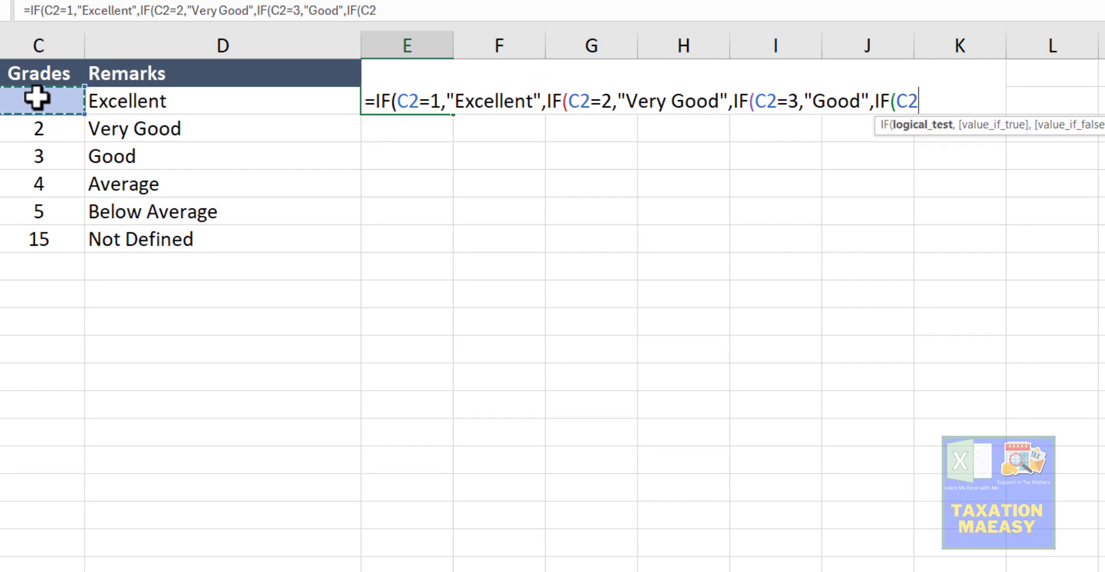
type("=4")
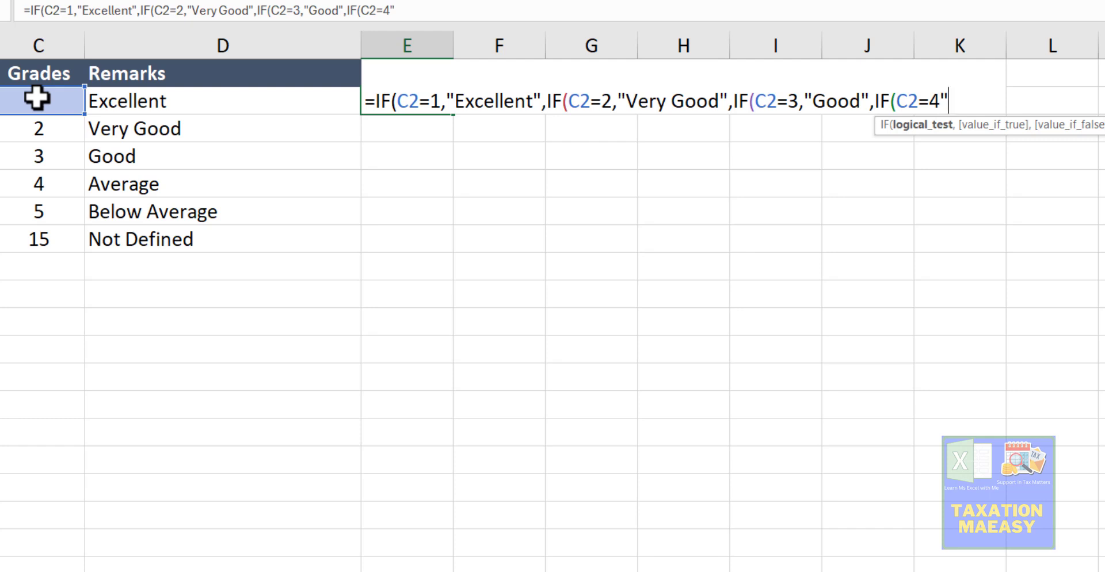
type(",")
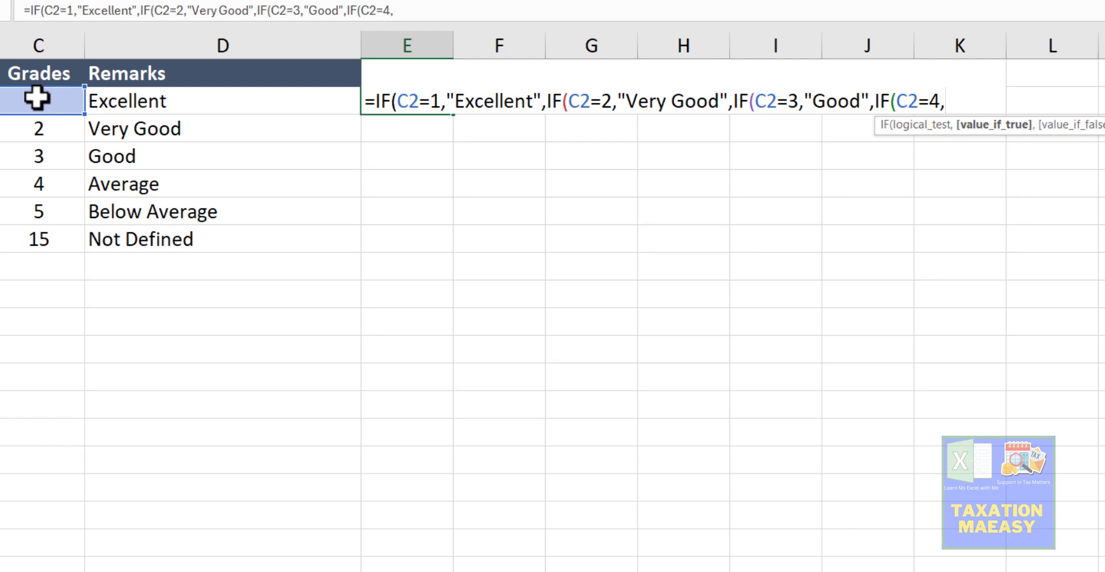
type("\"Averag")
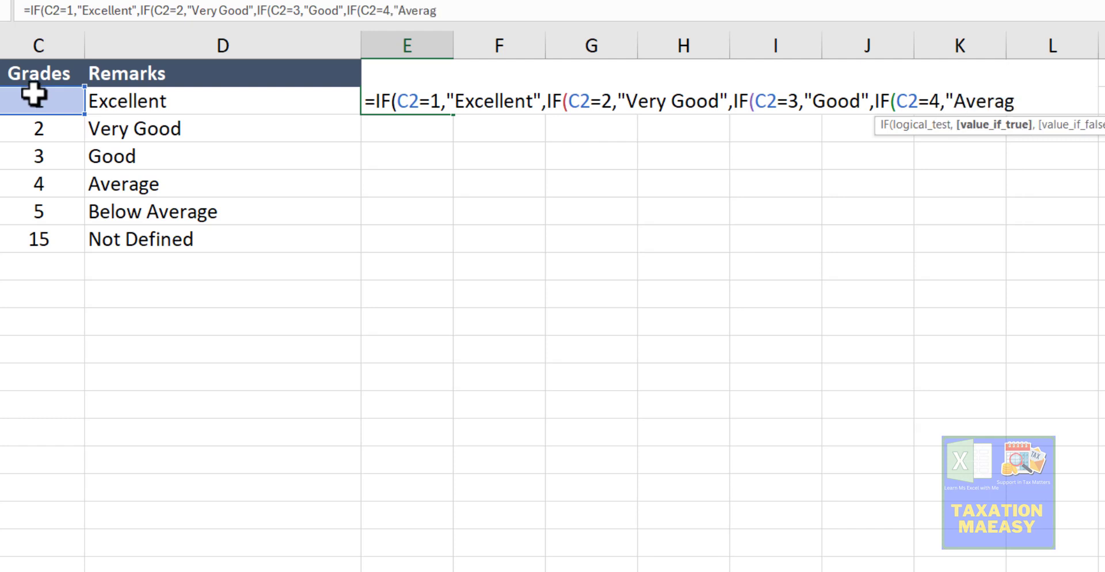
type("e\",")
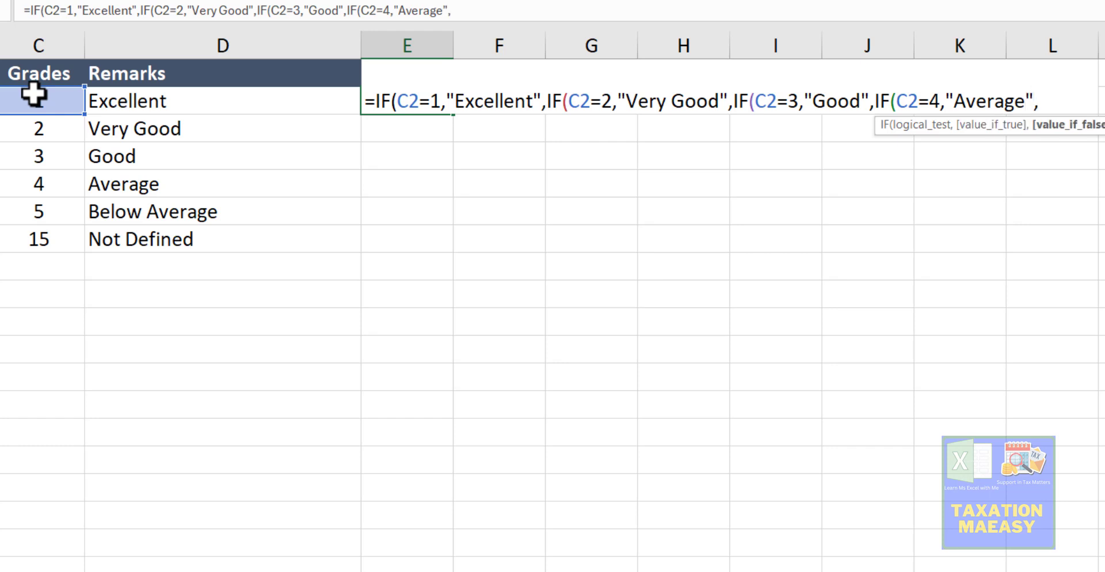
- Nest a fifth IF in the E2 formula that returns "Below Average" when C2 equals 5
type("if")
key("Return")
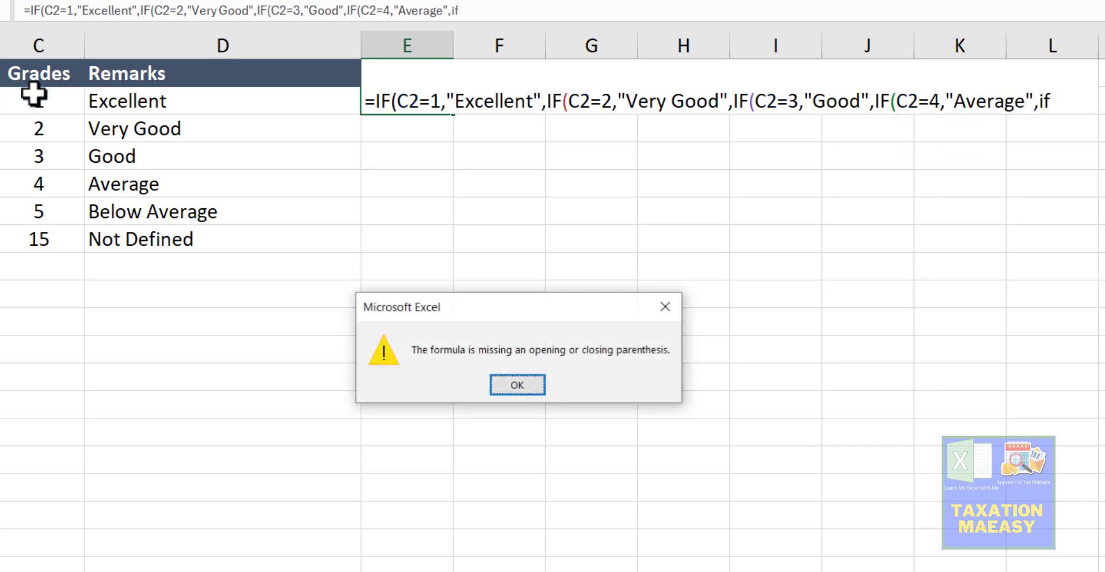
key("Return")
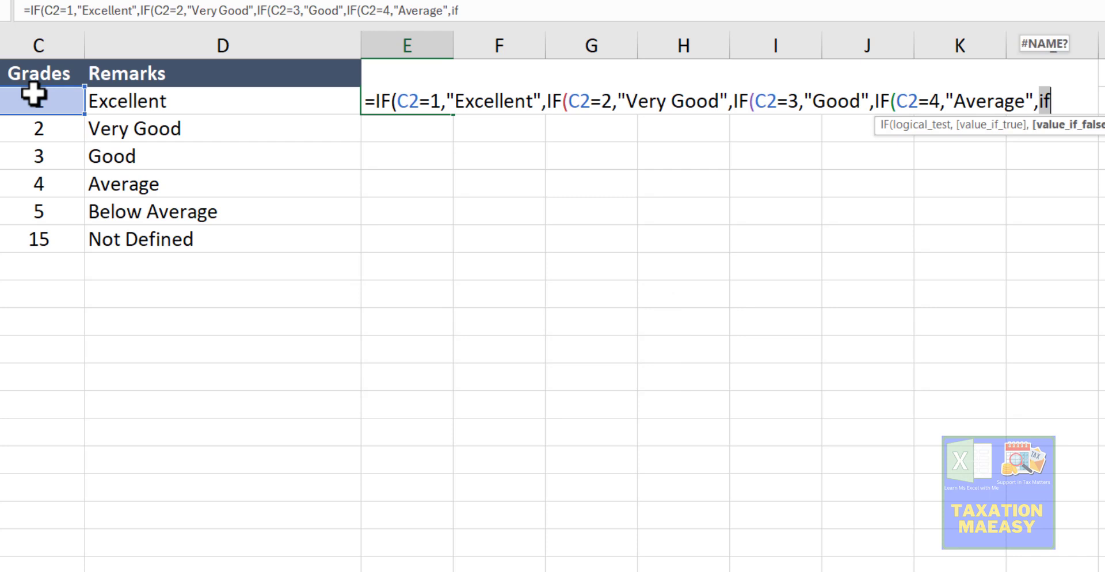
key("Right")
type("(")
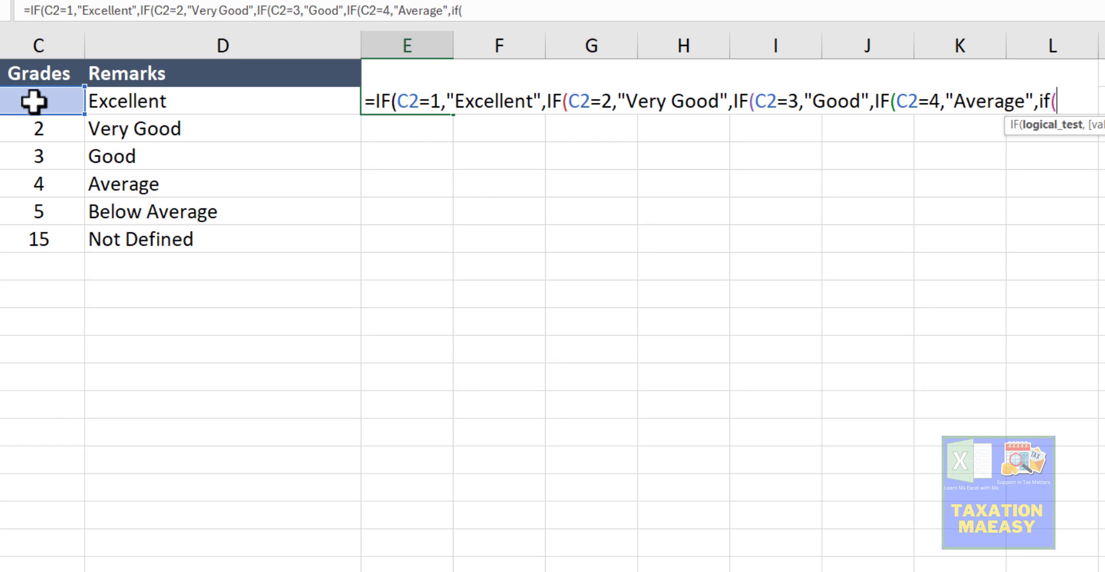
left_click(34, 102)
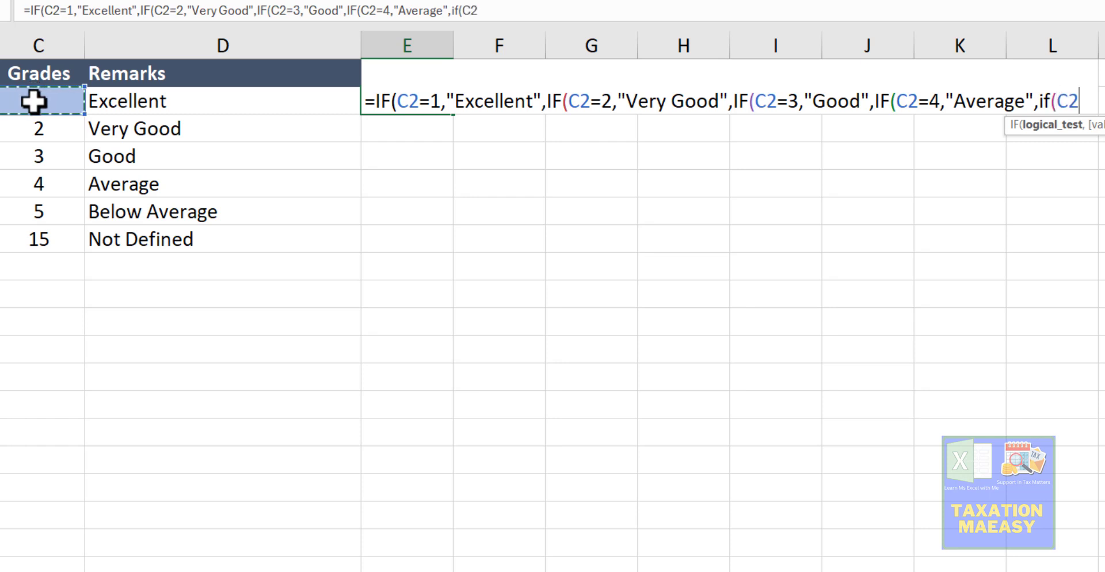
type("=5")
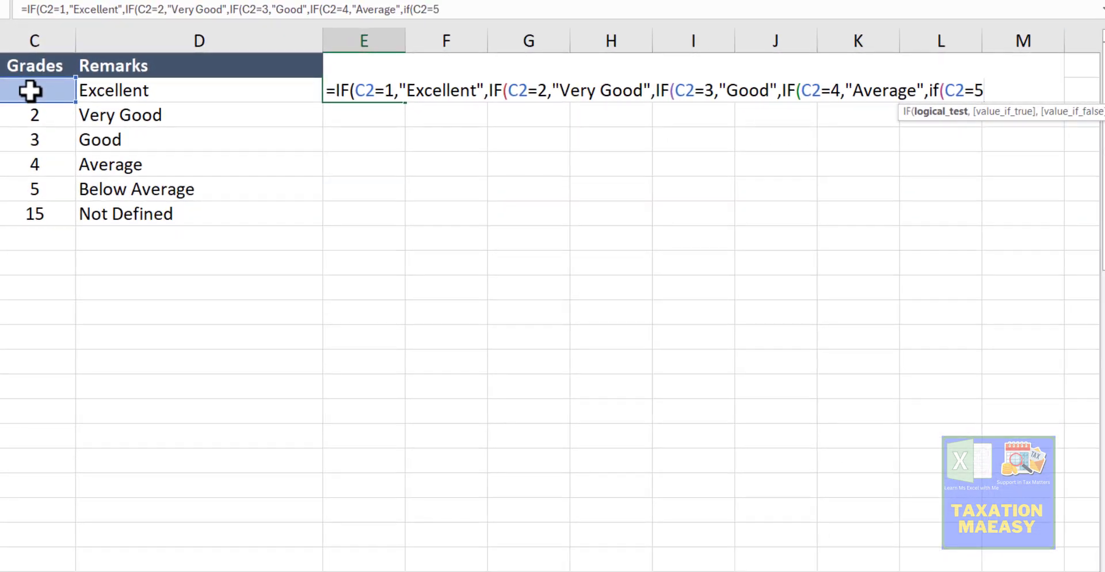
type(",\"")
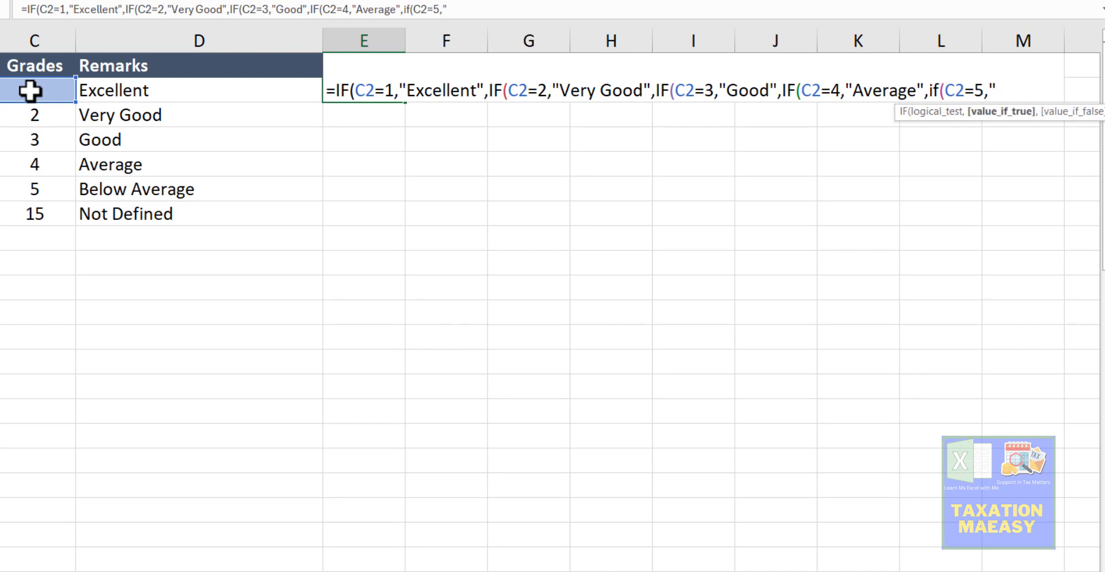
type("Below Av")
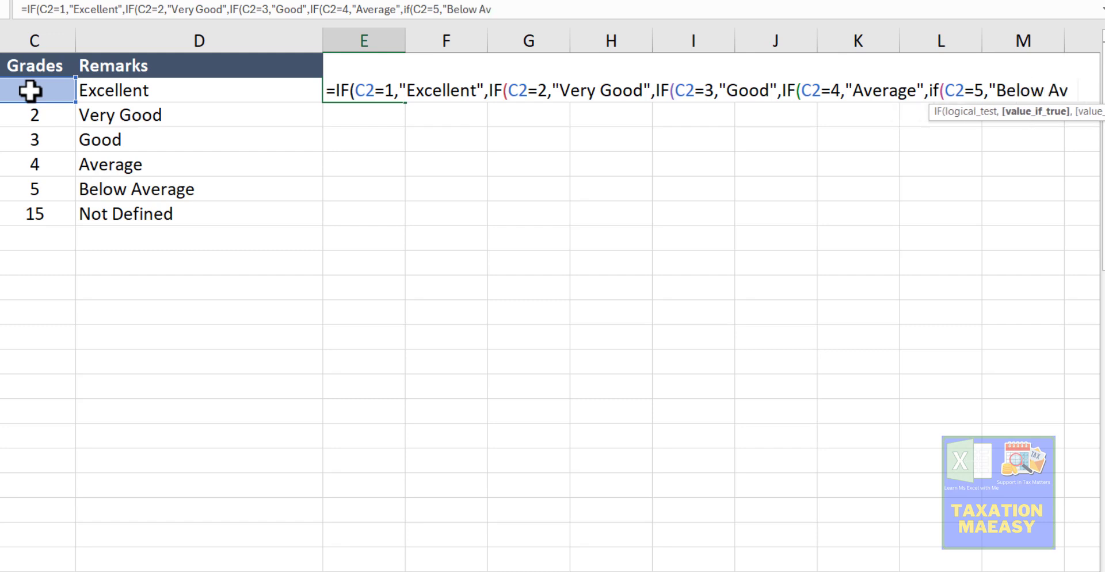
type("erage")
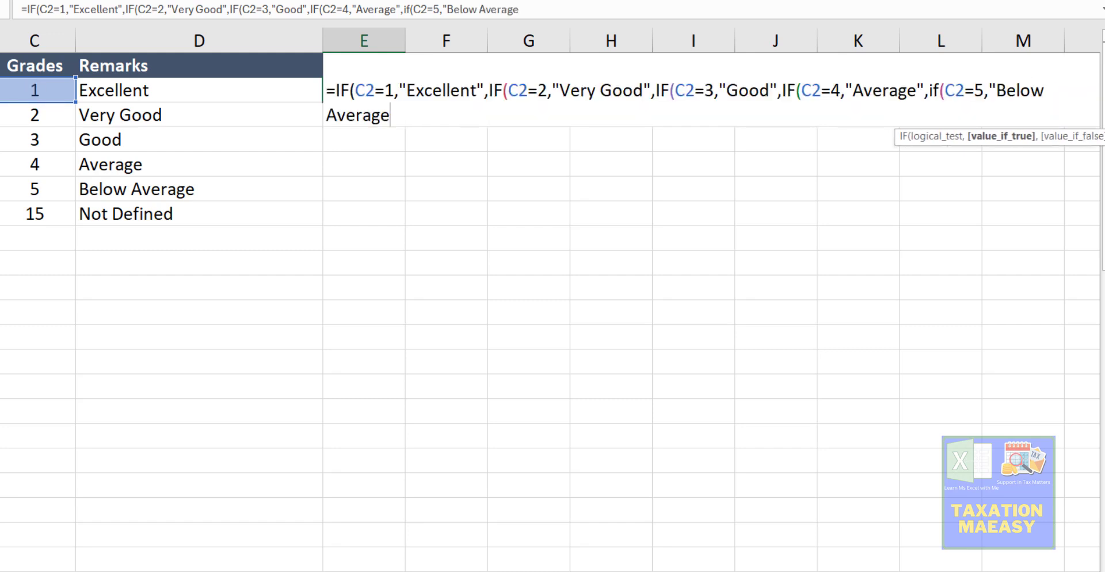
type("\",")
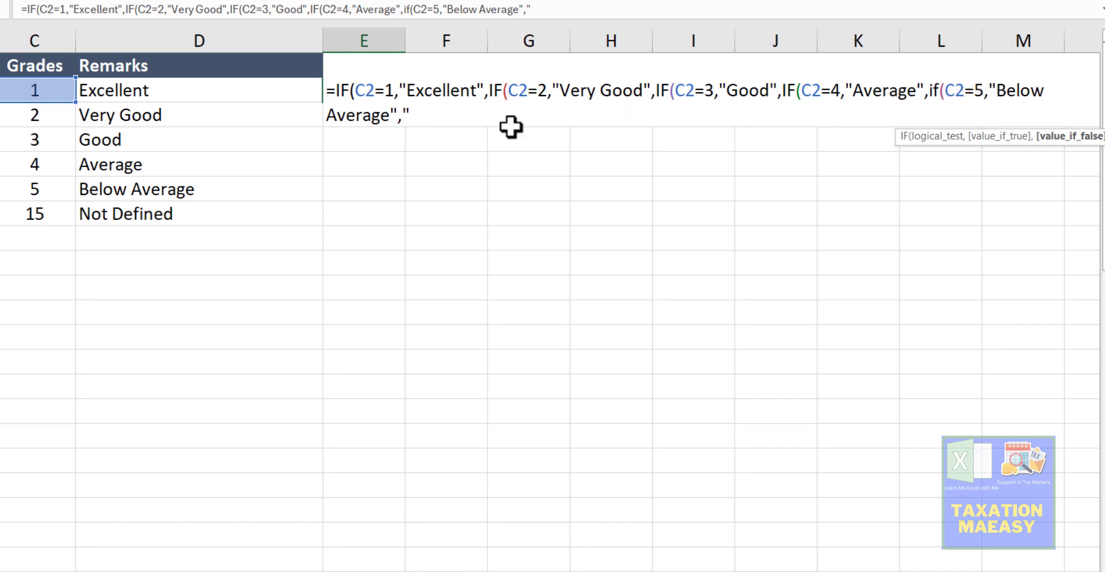
- Complete the E2 formula with "Out of Range" as the final value if false, accepting the parenthesis correction, and fill it down through E7
type("Ouvt of")
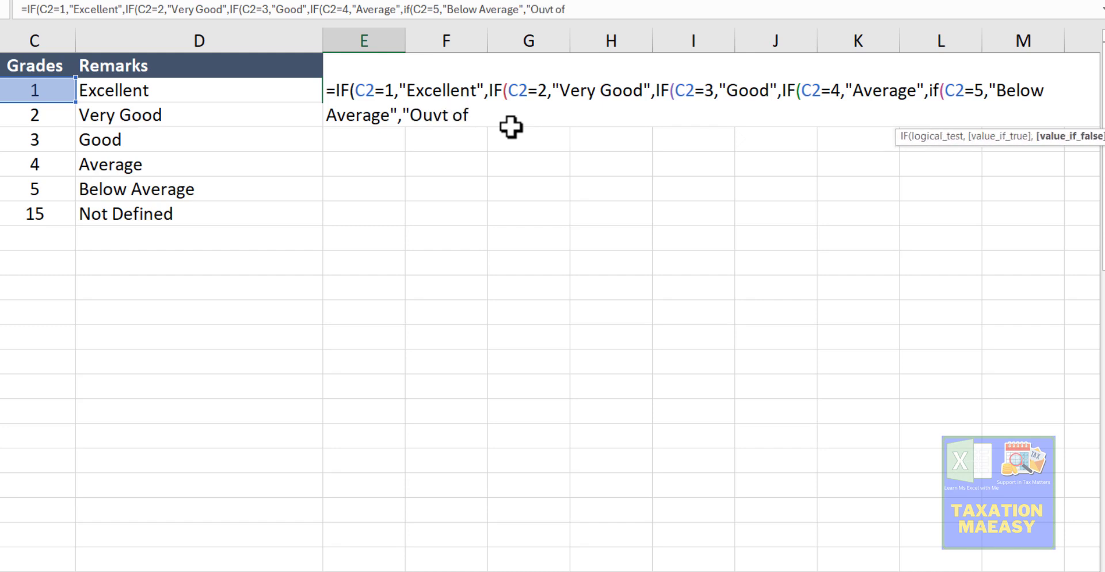
key("BackSpace")
key("BackSpace")
key("BackSpace")
key("BackSpace")
type("t of Ragne")
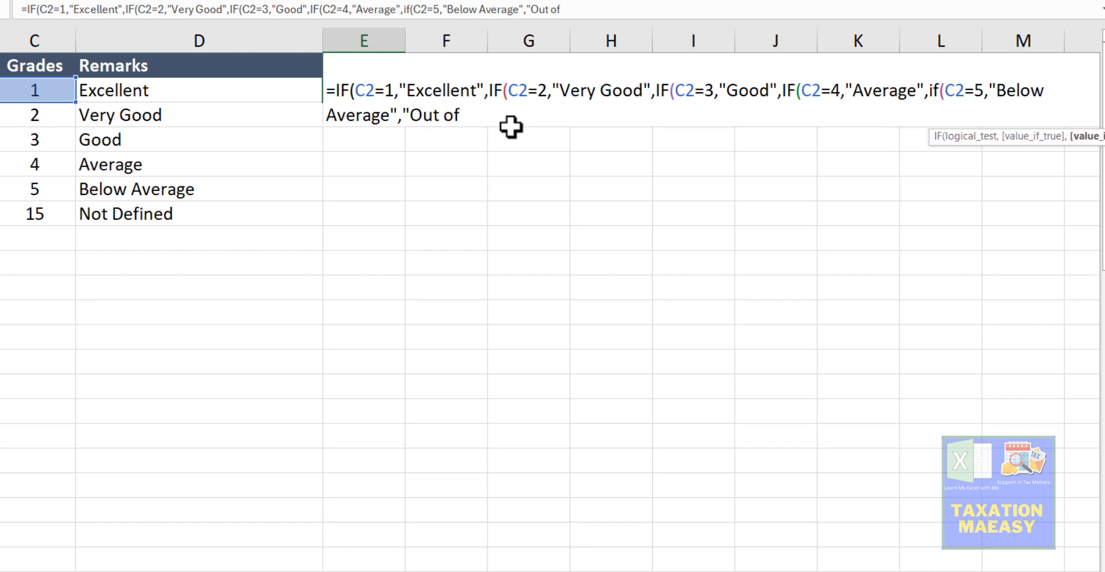
key("BackSpace")
key("BackSpace")
key("BackSpace")
type("nge")
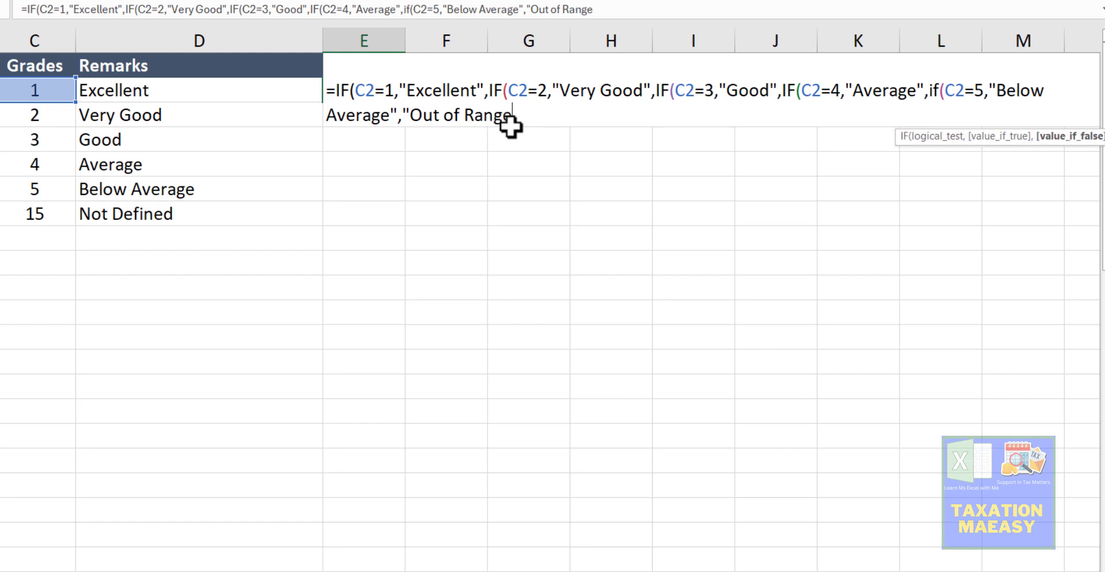
type("\"")
key("Return")
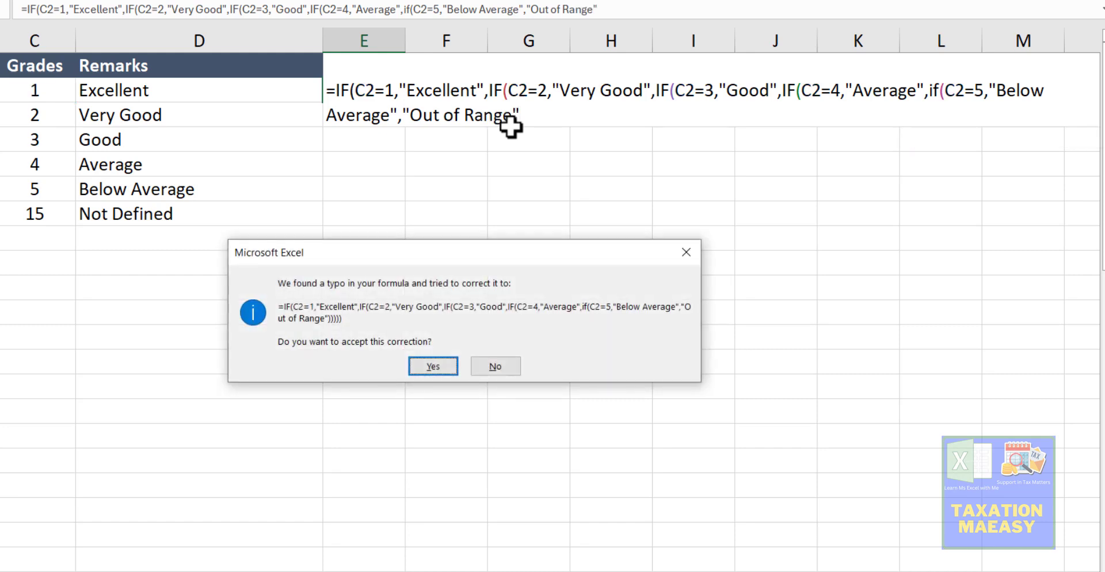
key("Return")
key("Up")
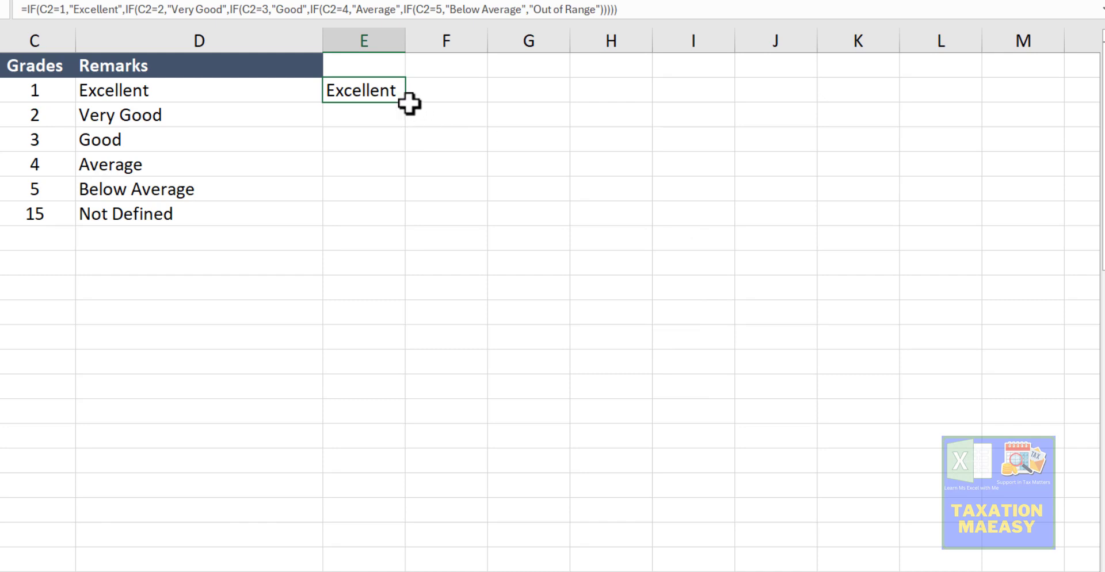
left_click_drag(405, 103, 382, 233)
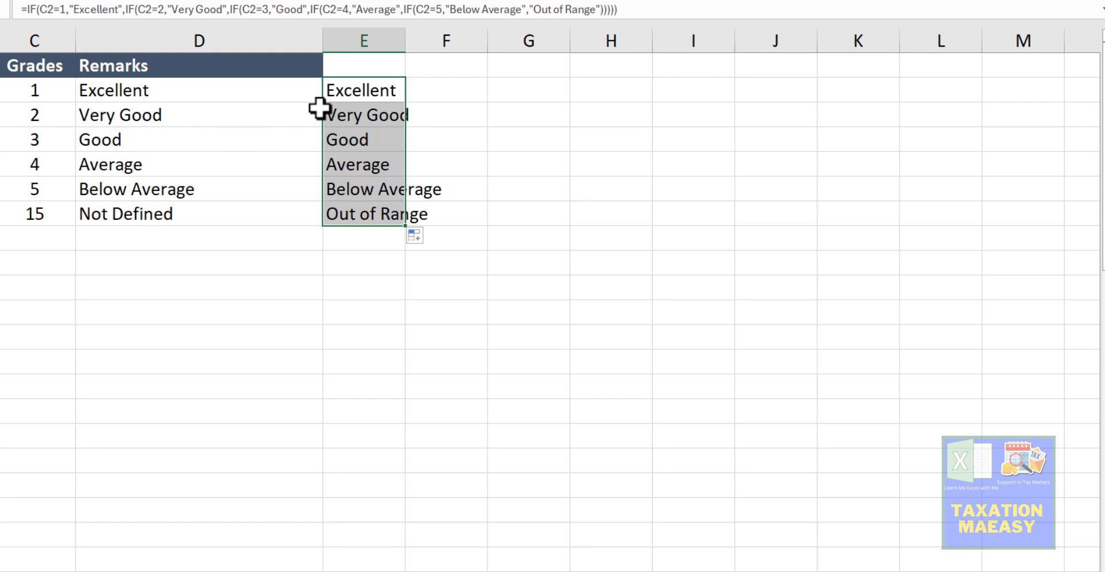
- Compare the nested IF formula in E2 with the SWITCH formula in D2
key("F2")
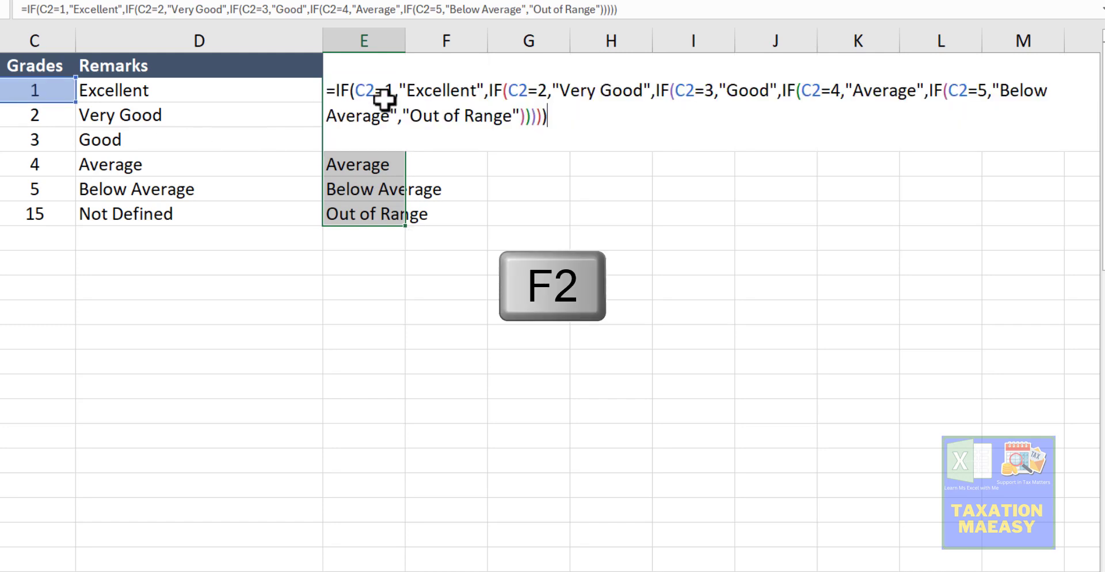
key("Up")
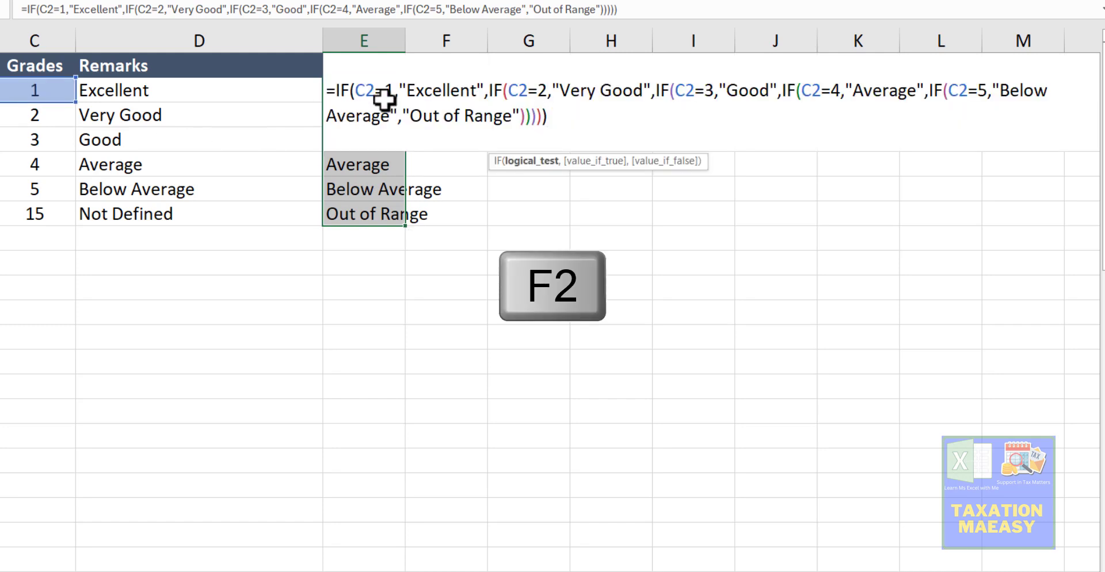
key("Escape")
key("Left")
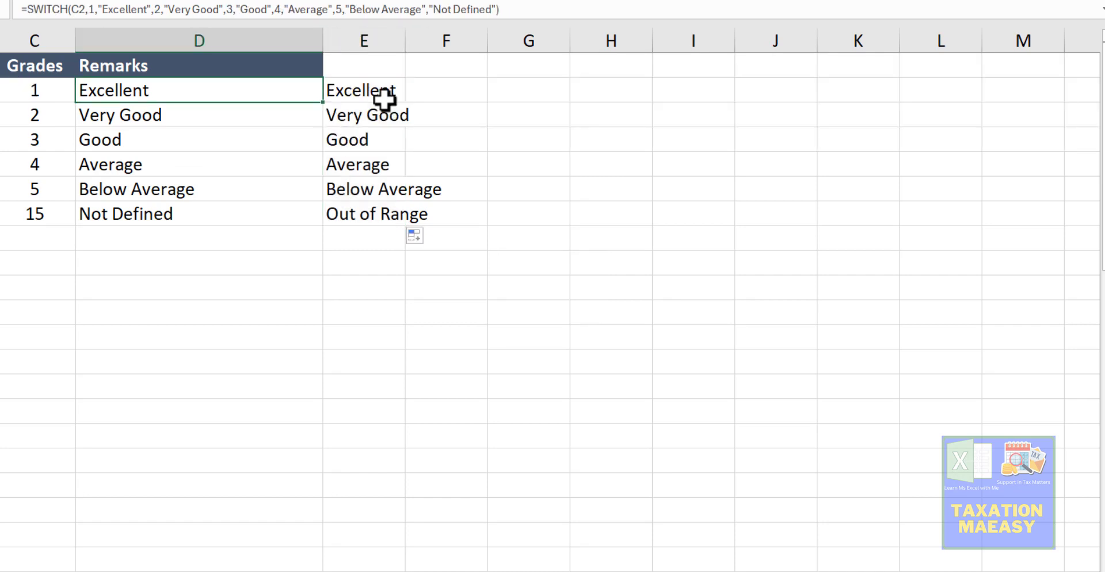
key("Down")
key("Up")
key("Right")
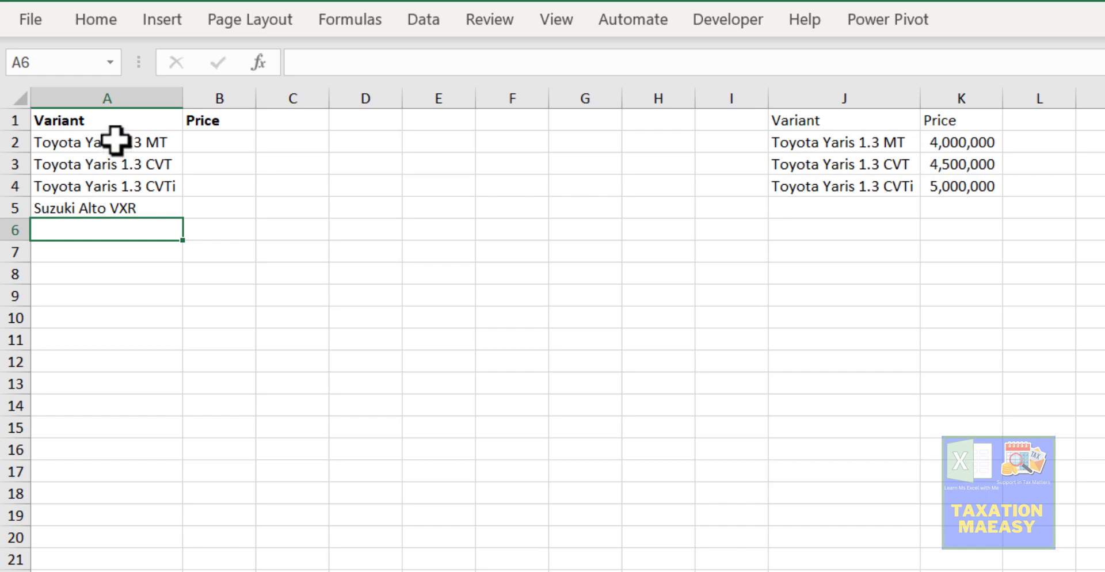
- Review the variants in A2:A5 and the price table in J2:K4, and widen column K to fit the prices
left_click_drag(115, 140, 171, 200)
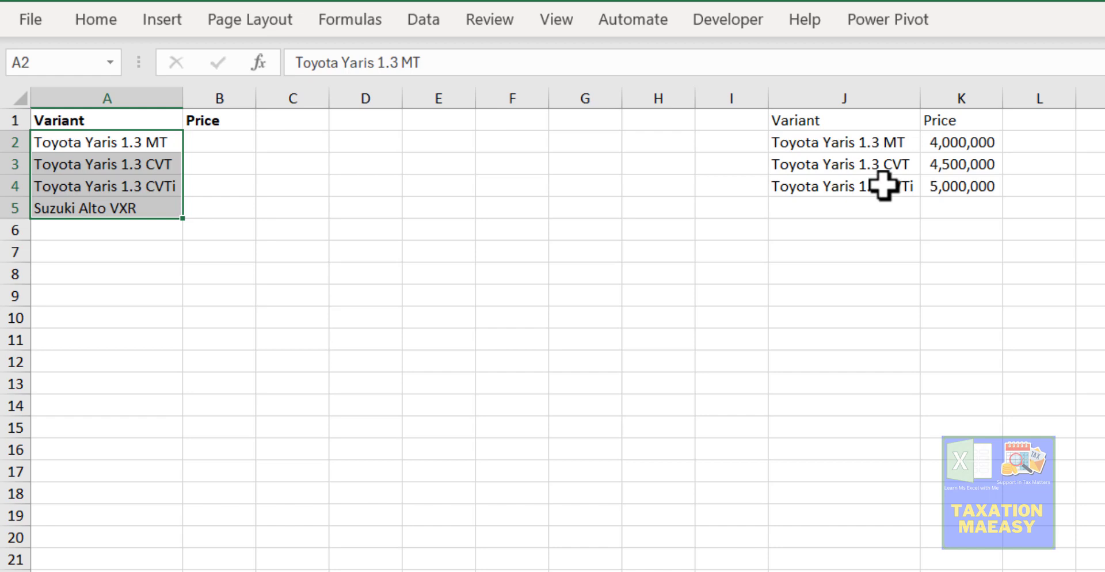
left_click(865, 147)
left_click_drag(865, 147, 841, 197)
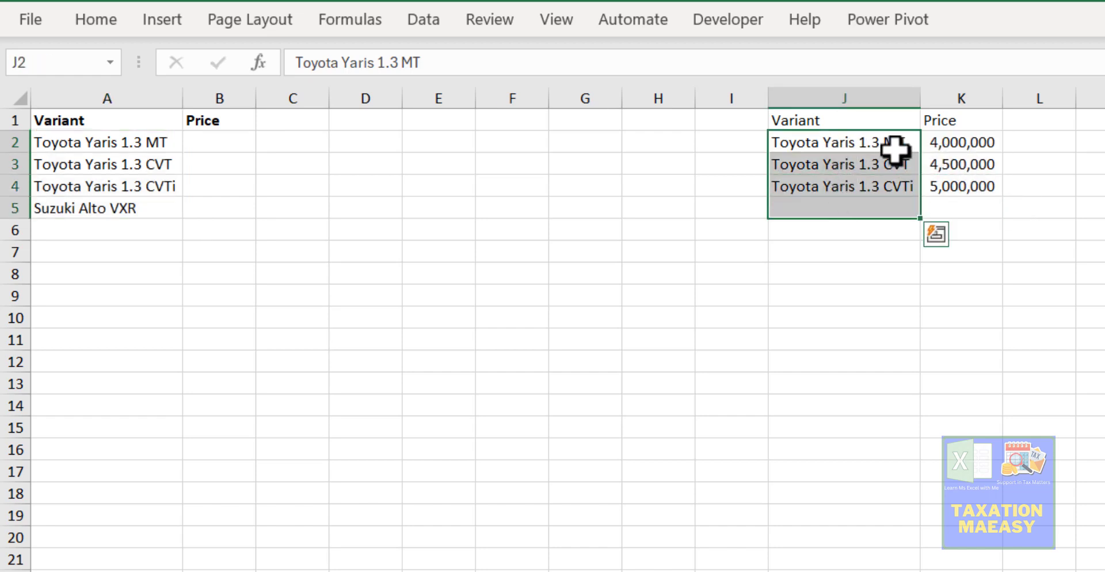
left_click(939, 142)
left_click_drag(939, 142, 940, 184)
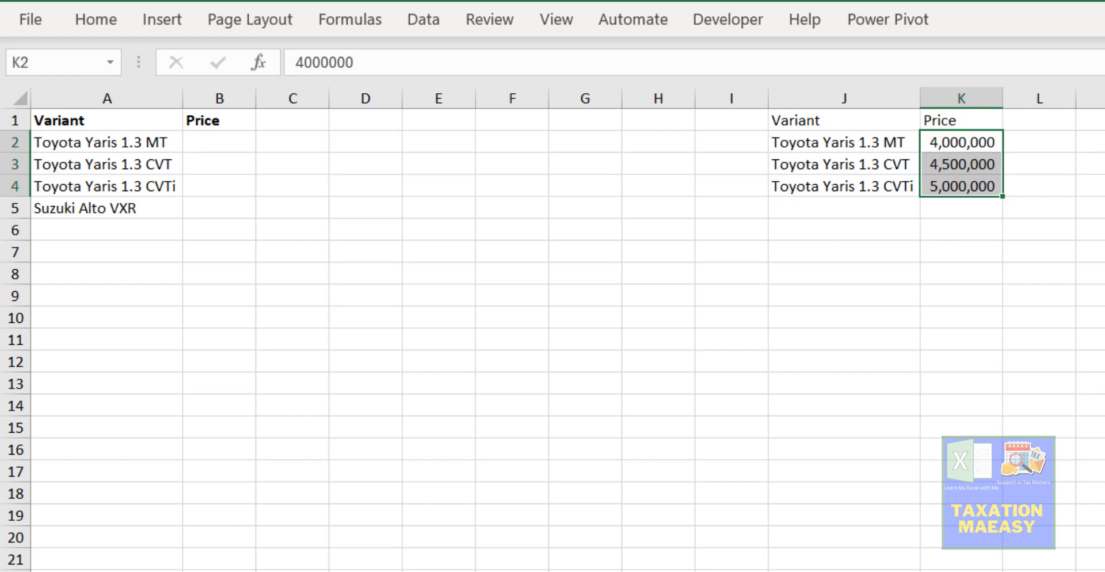
scroll(552, 329, "up", 3, "ctrl")
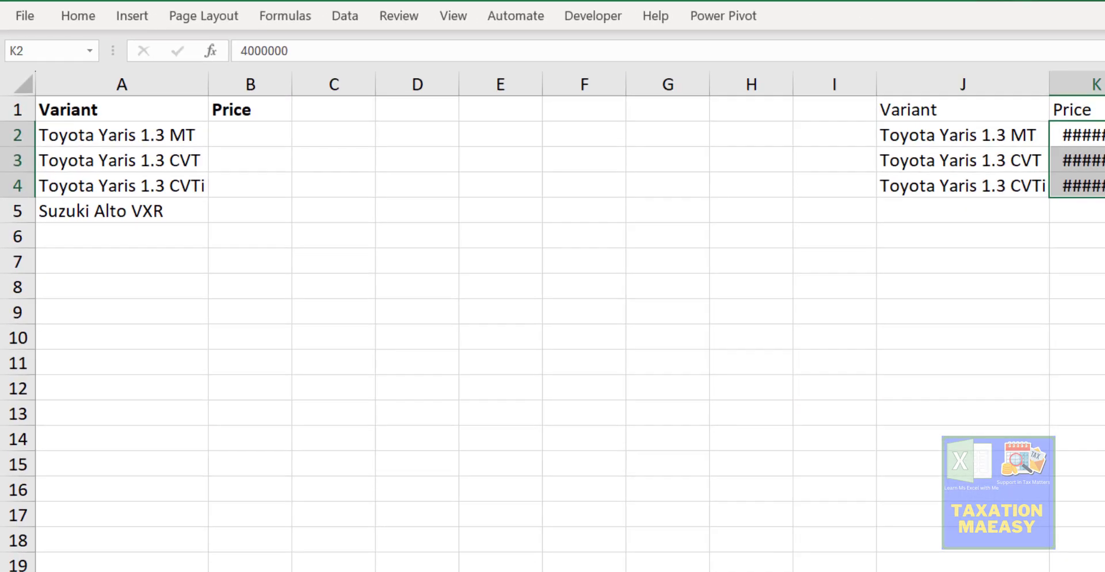
left_click_drag(1069, 78, 1090, 78)
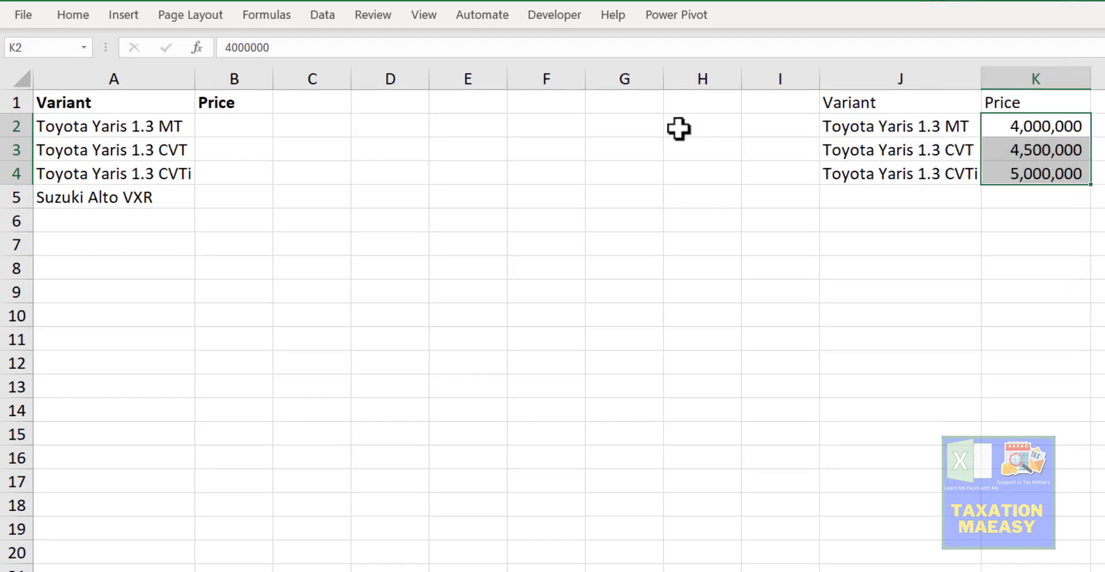
- Start a SWITCH formula in B2 with A2 as the expression
left_click(235, 125)
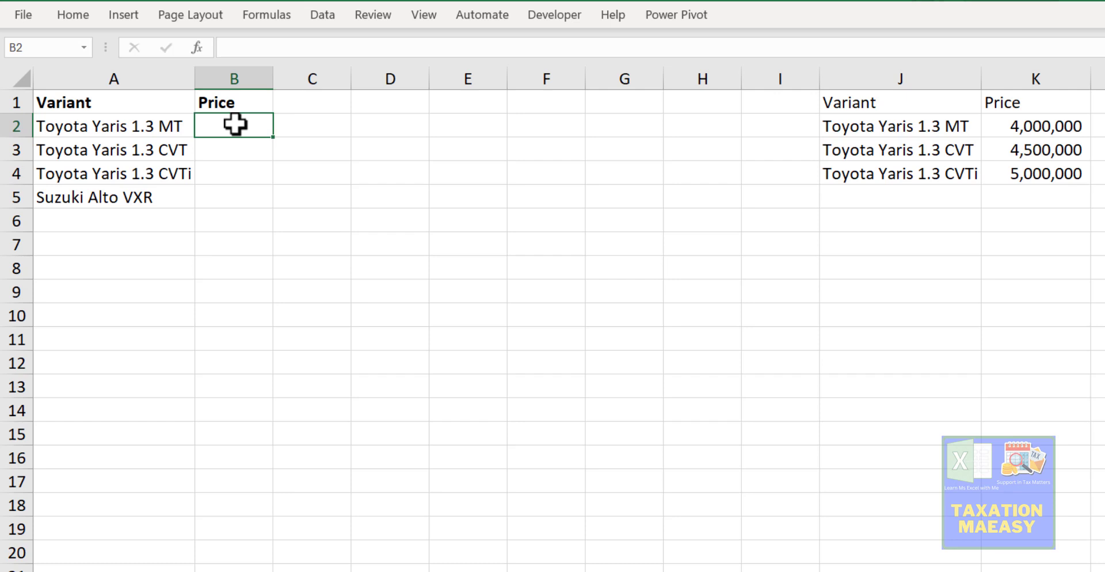
type("=swi")
key("Tab")
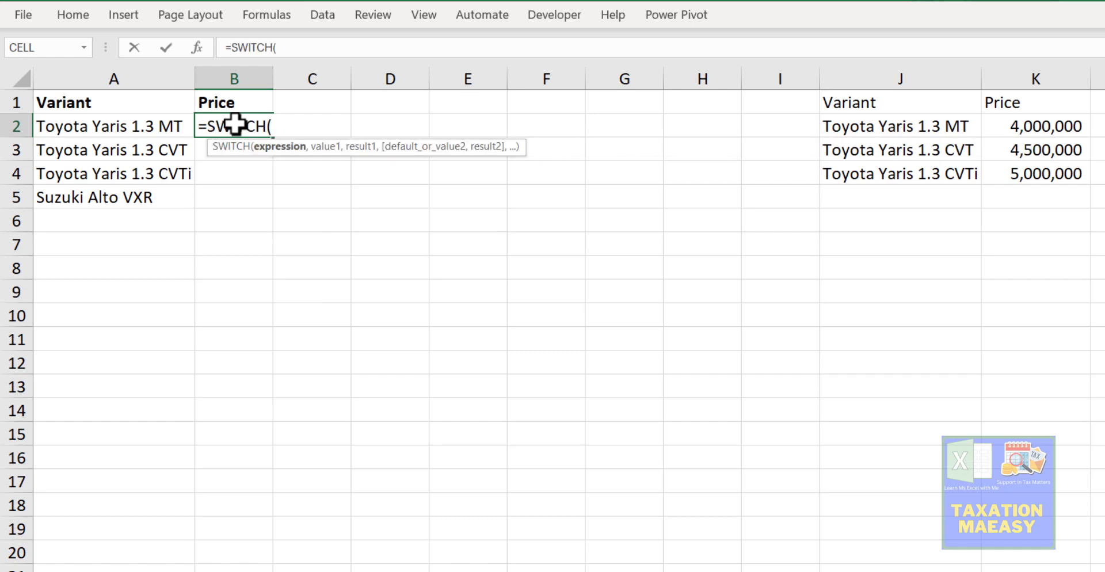
left_click(138, 124)
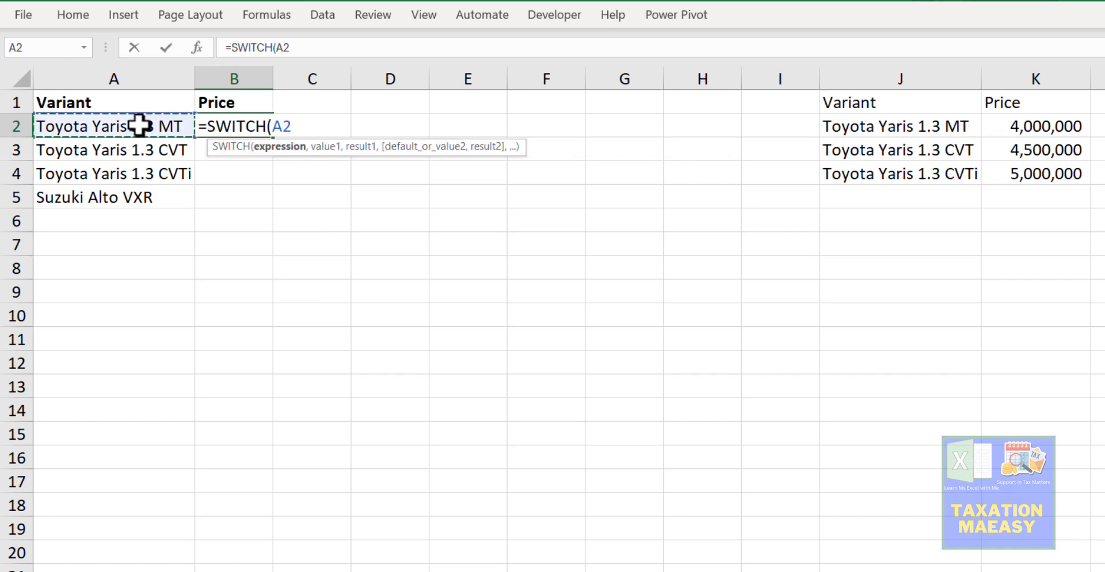
type(",")
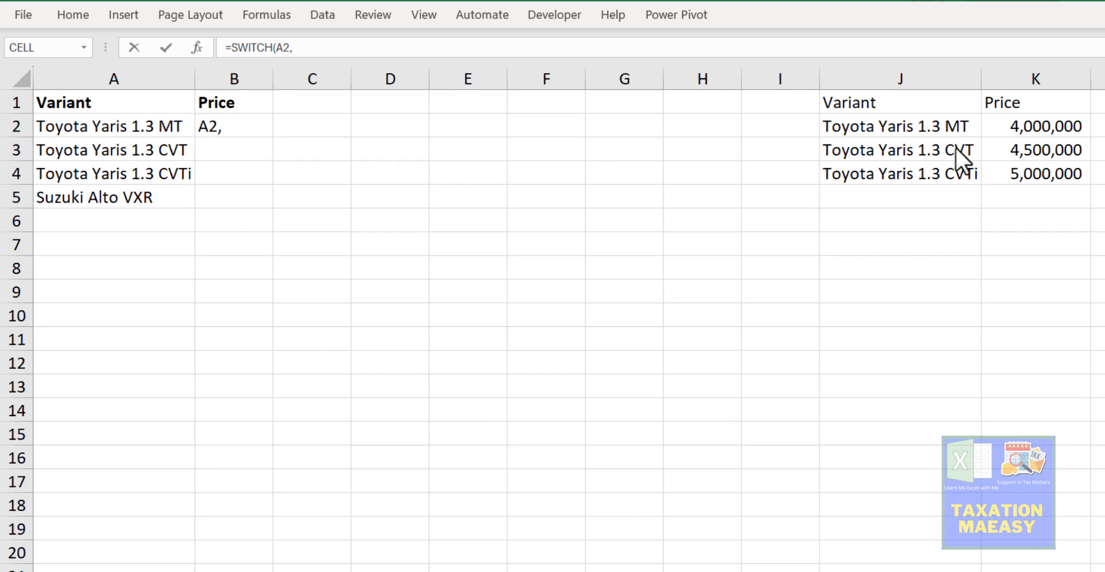
- Add J2 as the first value and K2 as its result in the B2 SWITCH formula
left_click(900, 127)
left_click(901, 126)
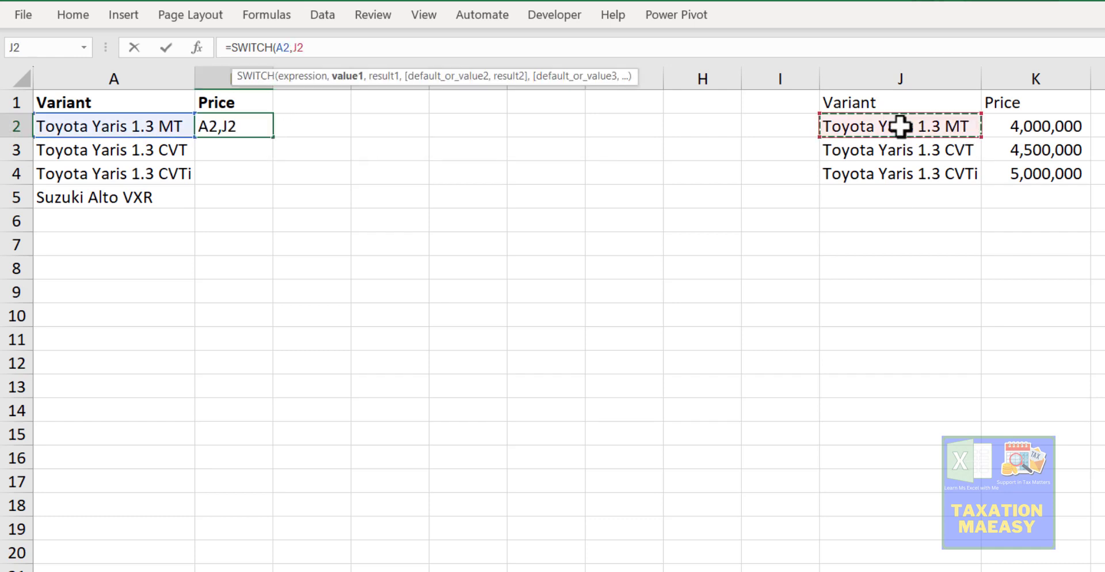
type(",")
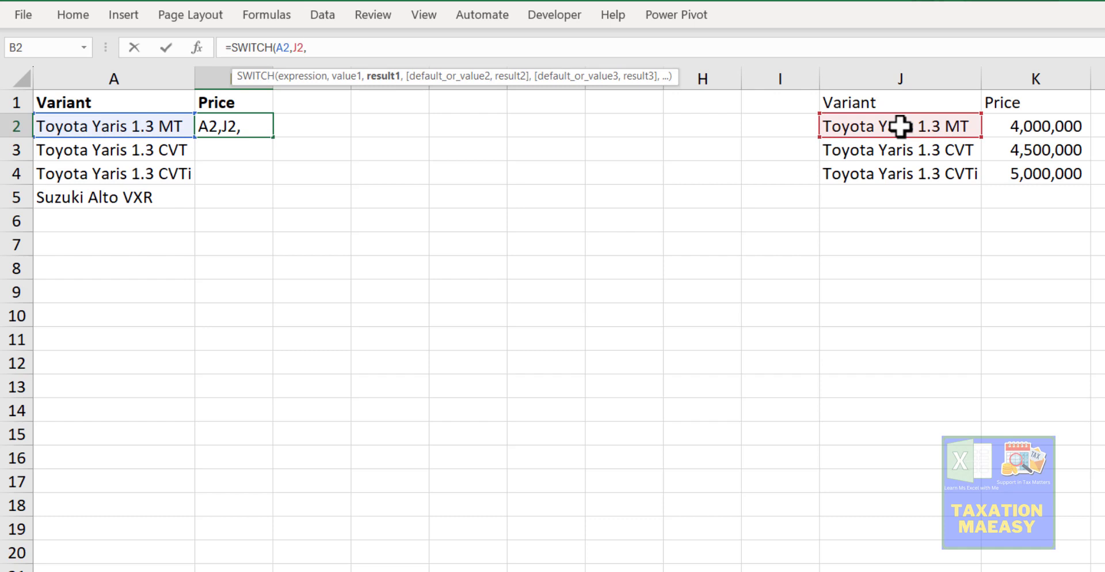
left_click(1037, 125)
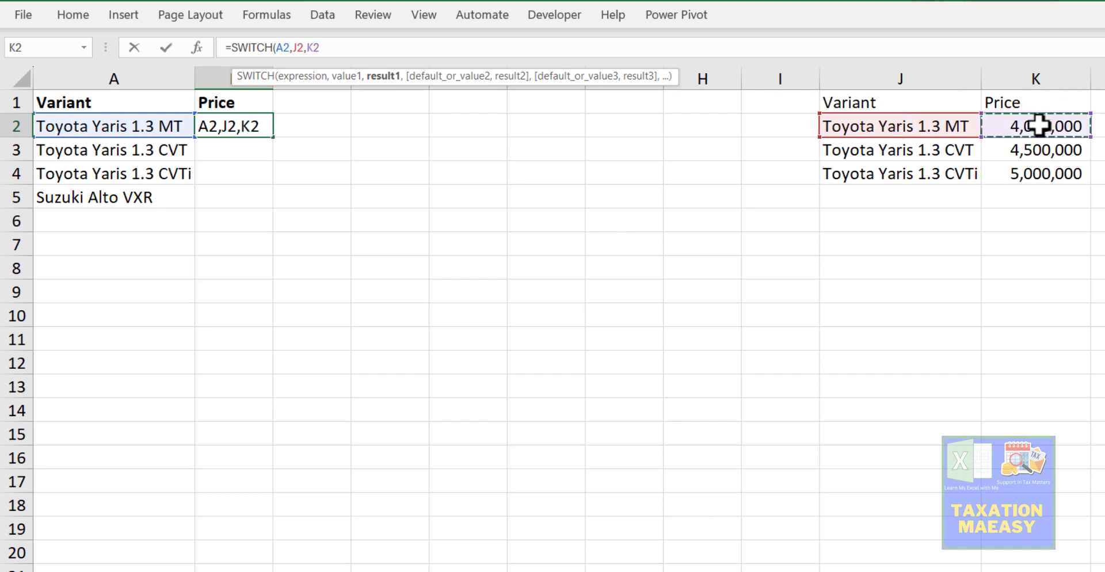
type(",")
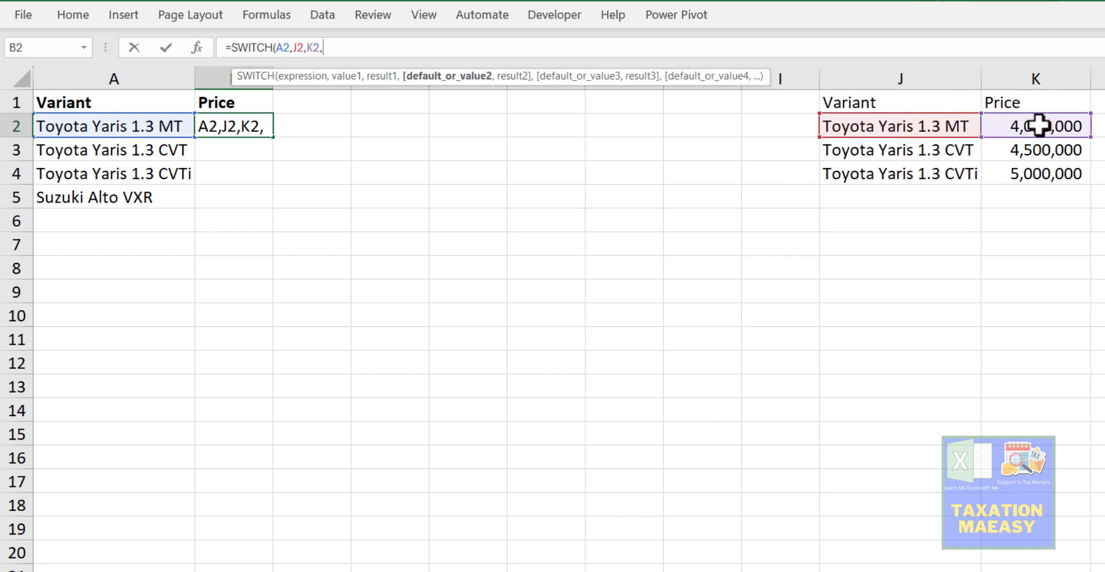
- Add the value and result pairs J3, K3 and J4, K4 to the B2 SWITCH formula
left_click(934, 148)
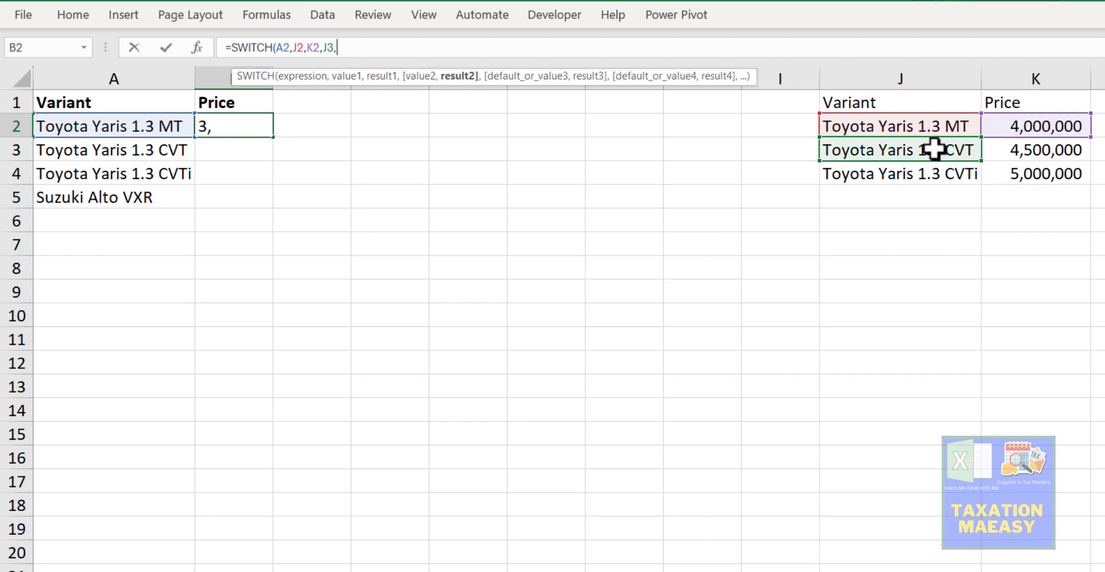
left_click(1023, 151)
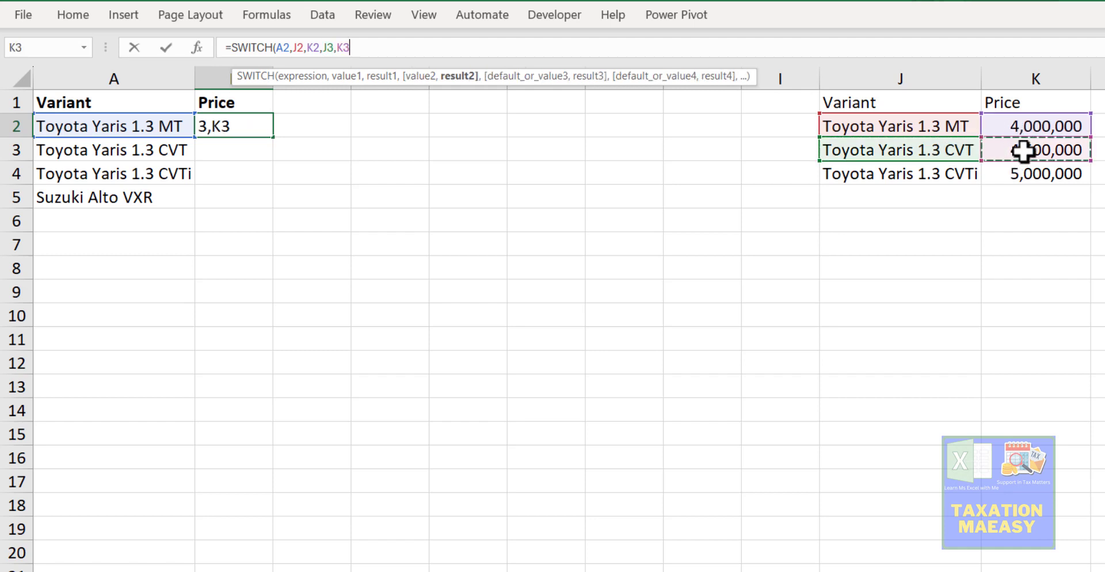
type(",")
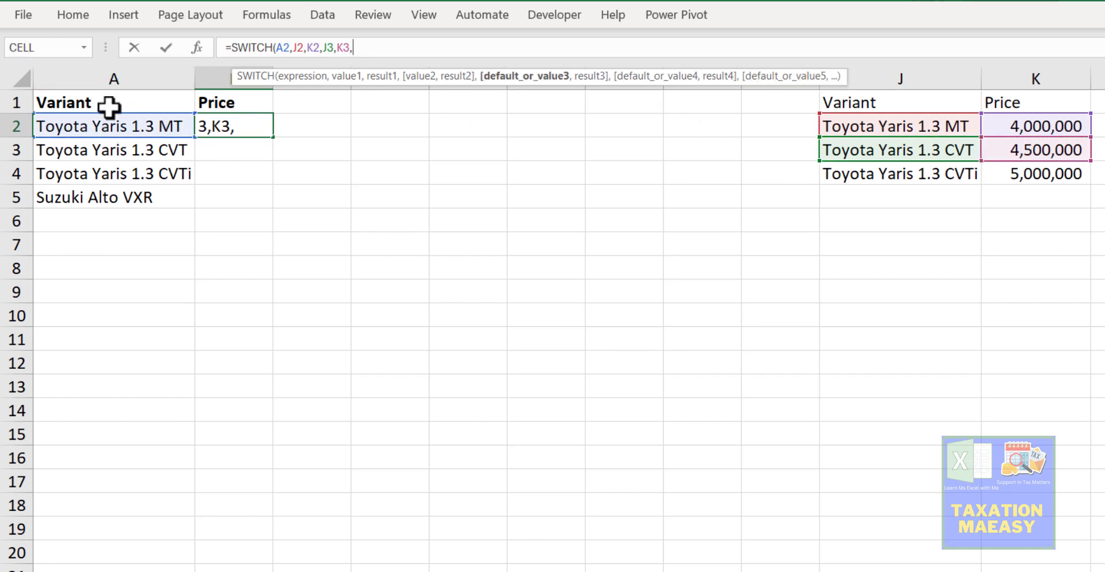
left_click(889, 174)
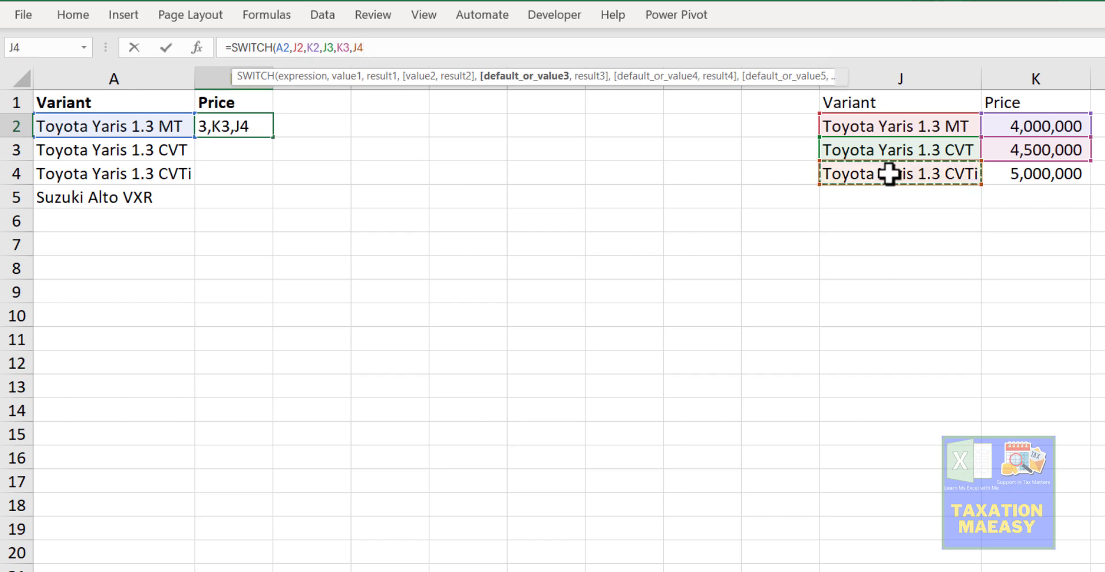
type(",")
left_click(1034, 173)
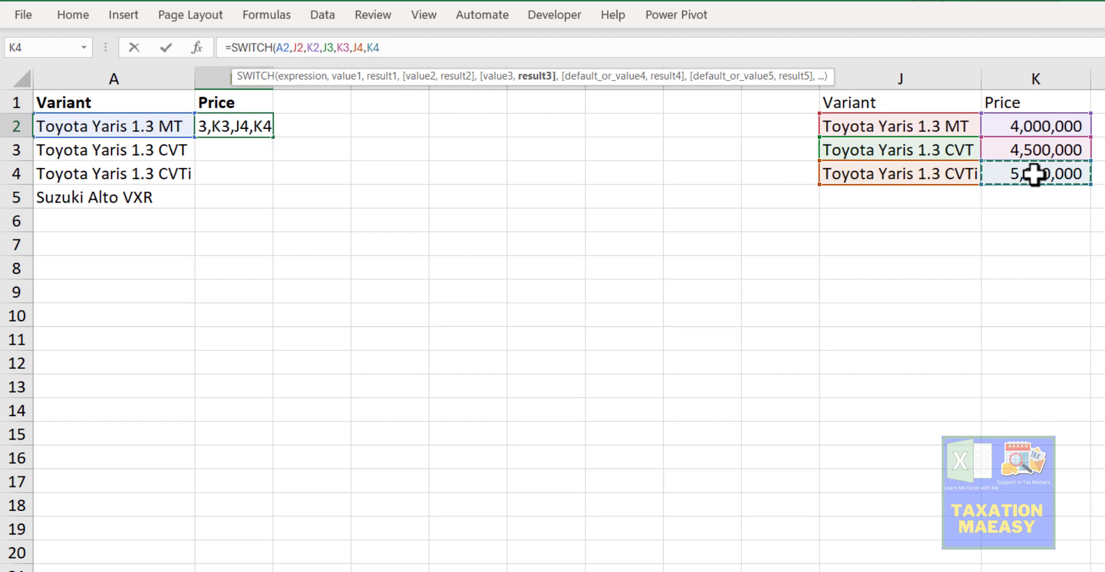
type(",")
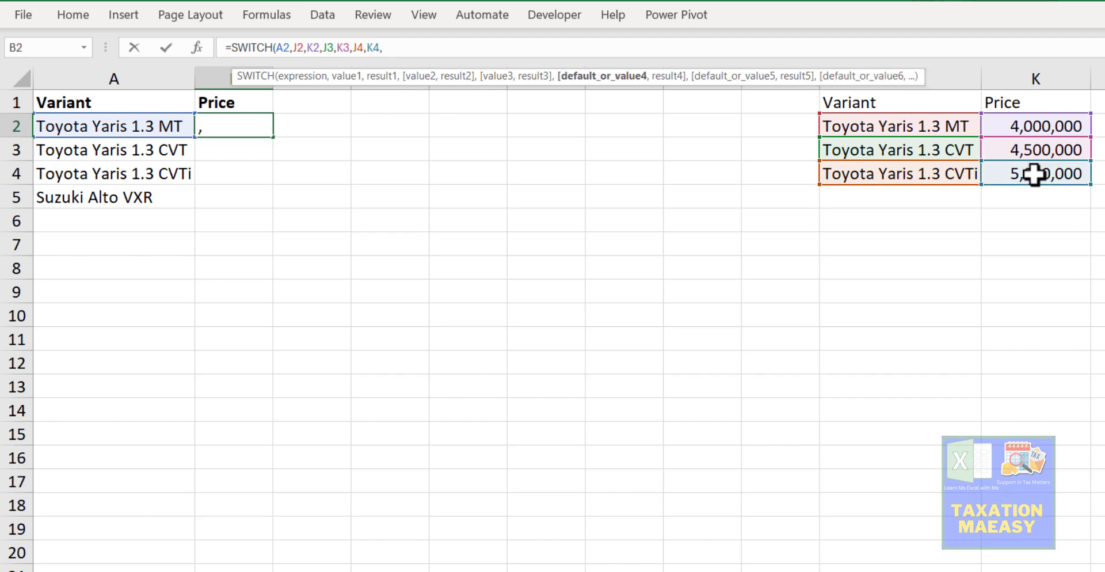
- Complete the B2 SWITCH formula with "Not Defined" as the default result
type("\"NOt")
key("BackSpace")
key("BackSpace")
type("ot Defined")
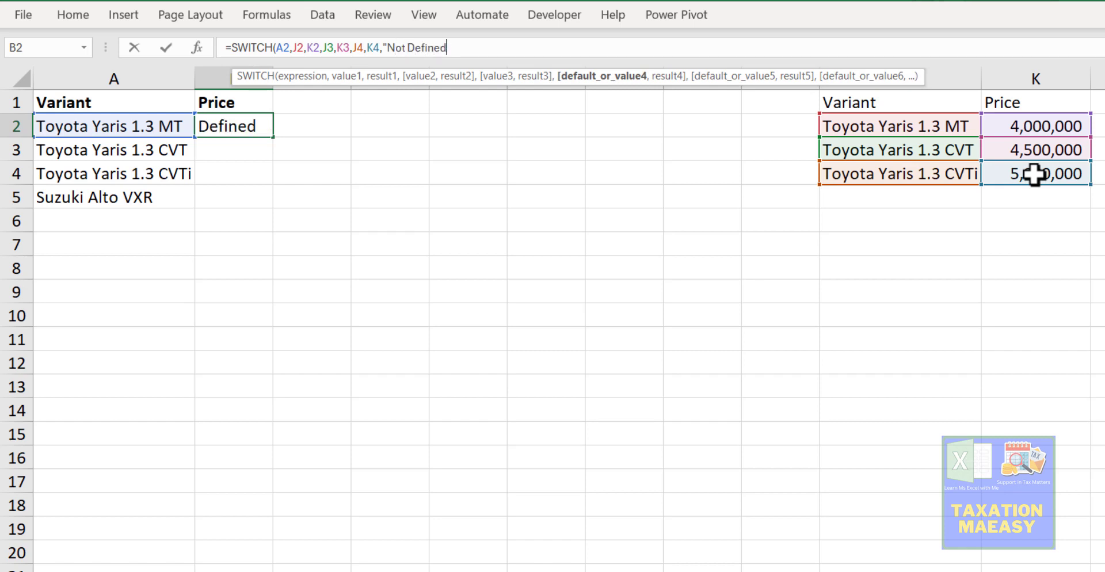
type("\"")
key("Return")
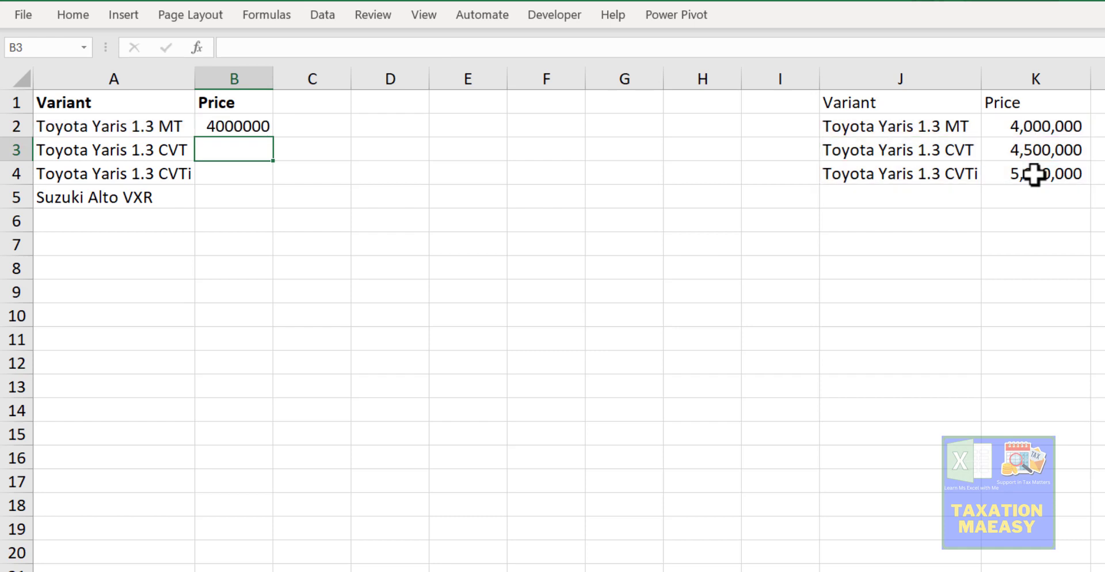
- Apply the comma number style to the price in B2
key("Up")
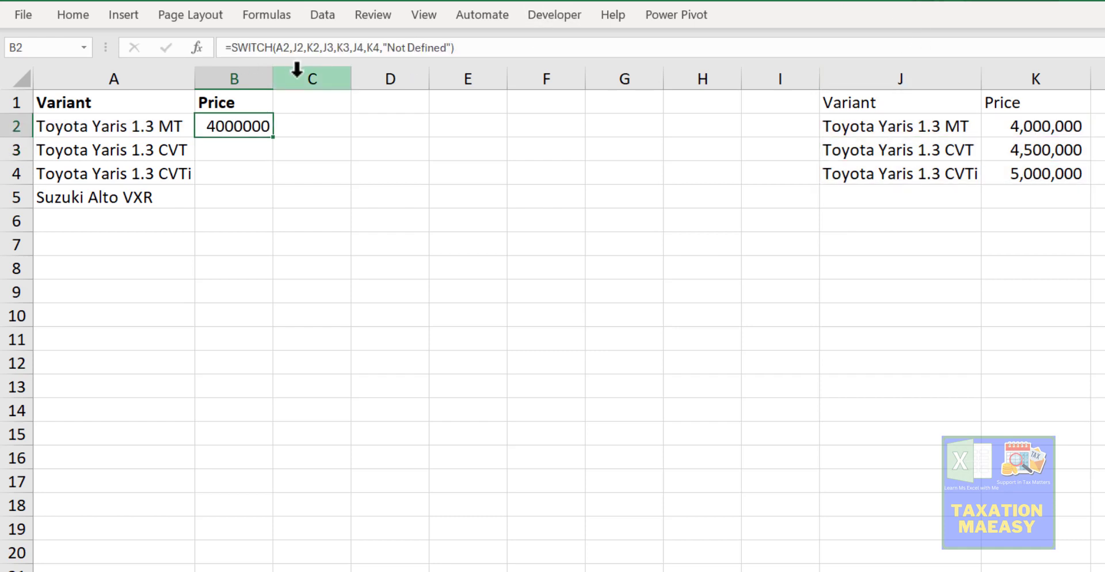
key("alt+h")
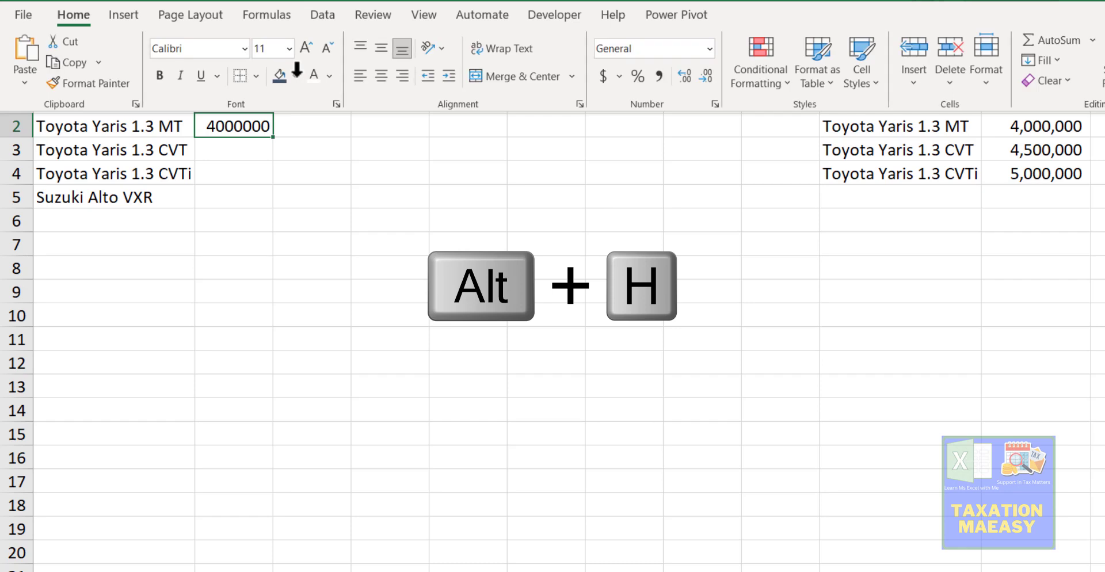
key("k")
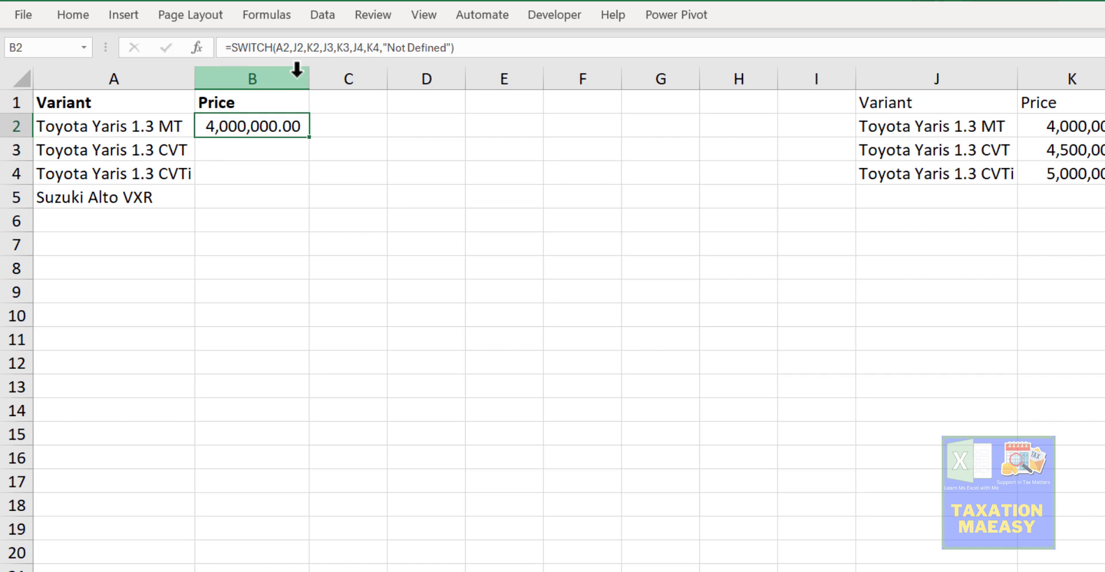
- Edit the B2 formula to make the J2 and K2 references absolute
key("Left")
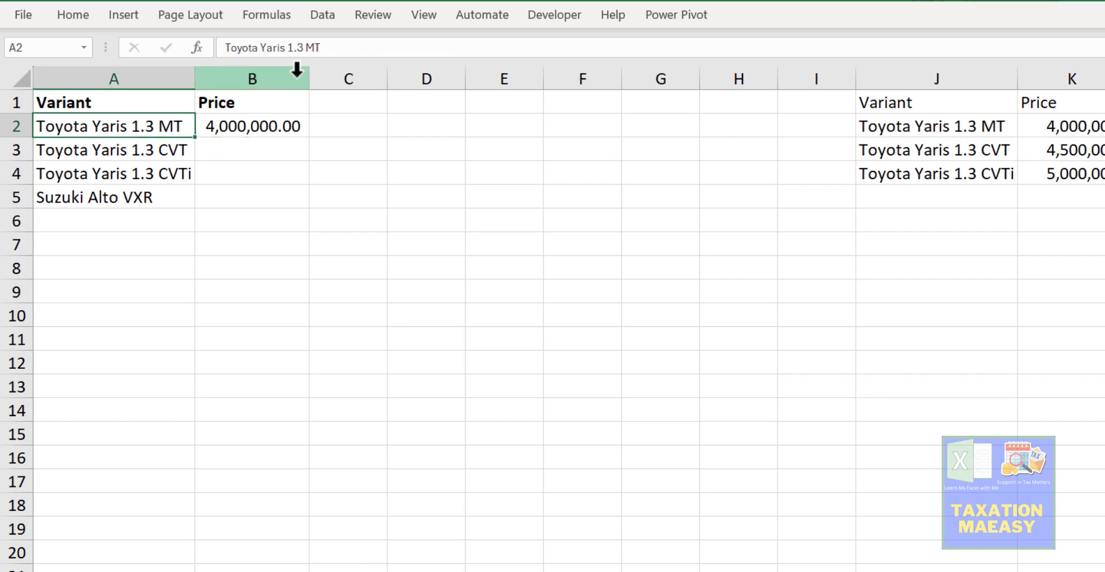
left_click(905, 130)
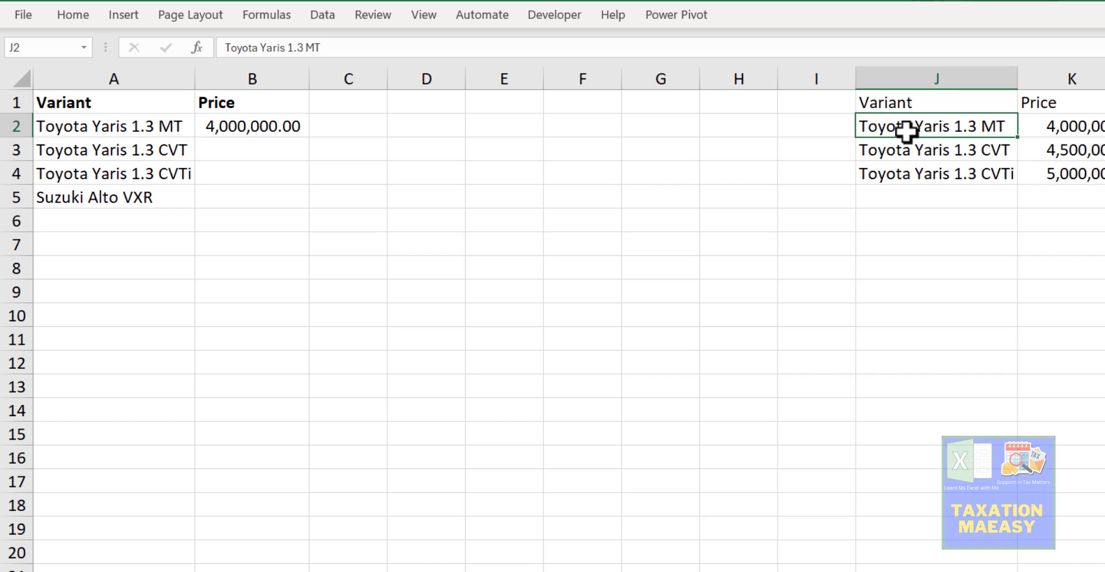
key("Left")
key("Left")
key("Left")
key("Left")
key("Left")
key("Left")
key("Left")
key("Left")
key("F2")
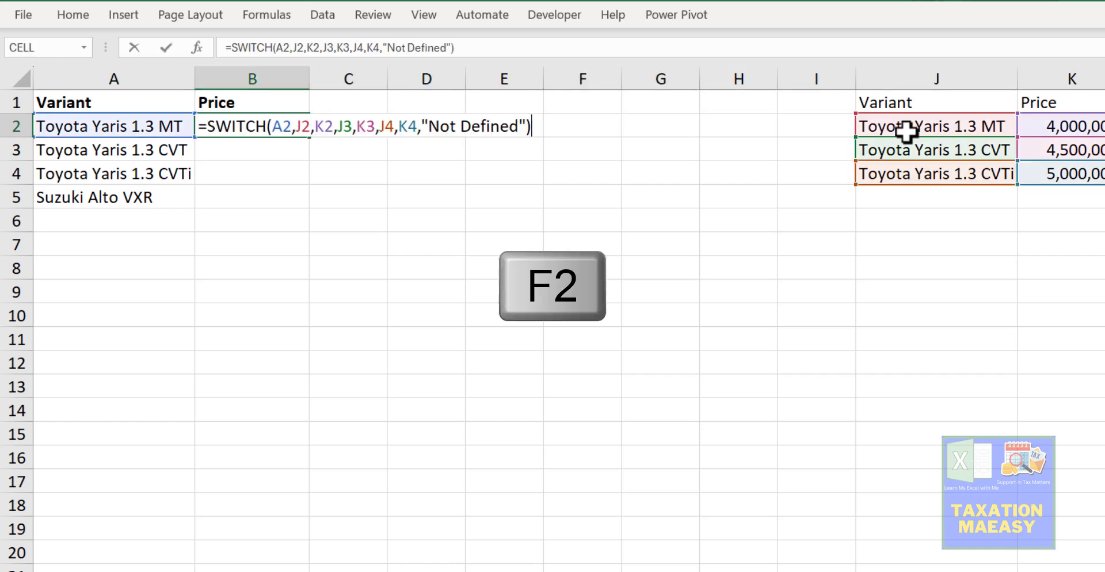
key("Left")
key("Left")
key("Left")
key("Left")
key("Left")
key("Left")
key("Left")
key("Left")
key("Left")
key("Left")
key("Left")
key("Left")
key("Left")
key("Left")
key("Left")
key("Left")
key("Left")
key("Left")
key("Left")
key("Left")
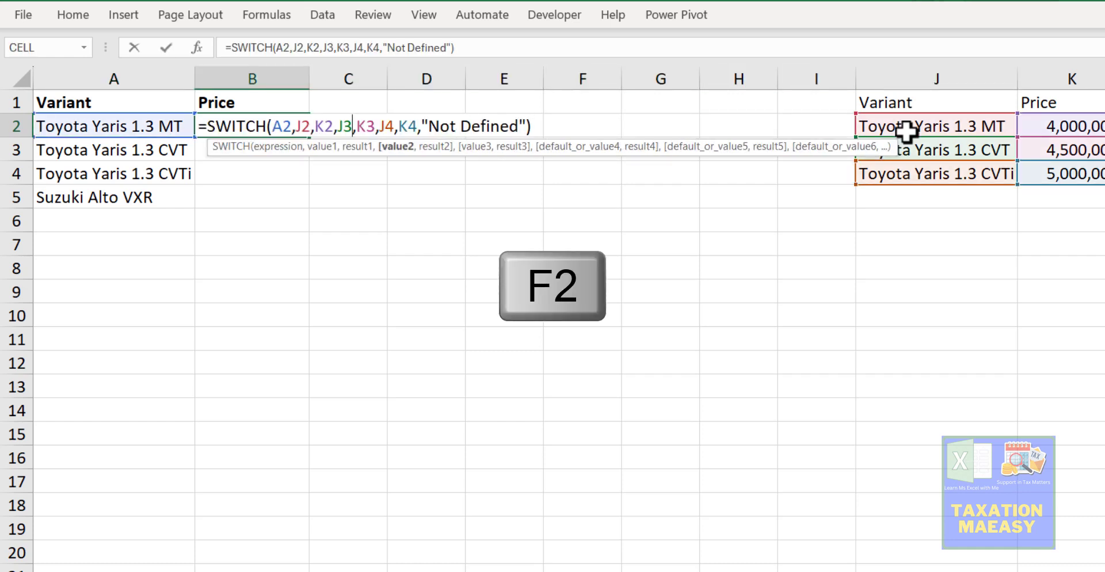
key("Left")
key("Left")
key("Left")
key("Left")
key("Left")
key("Left")
key("Left")
key("Left")
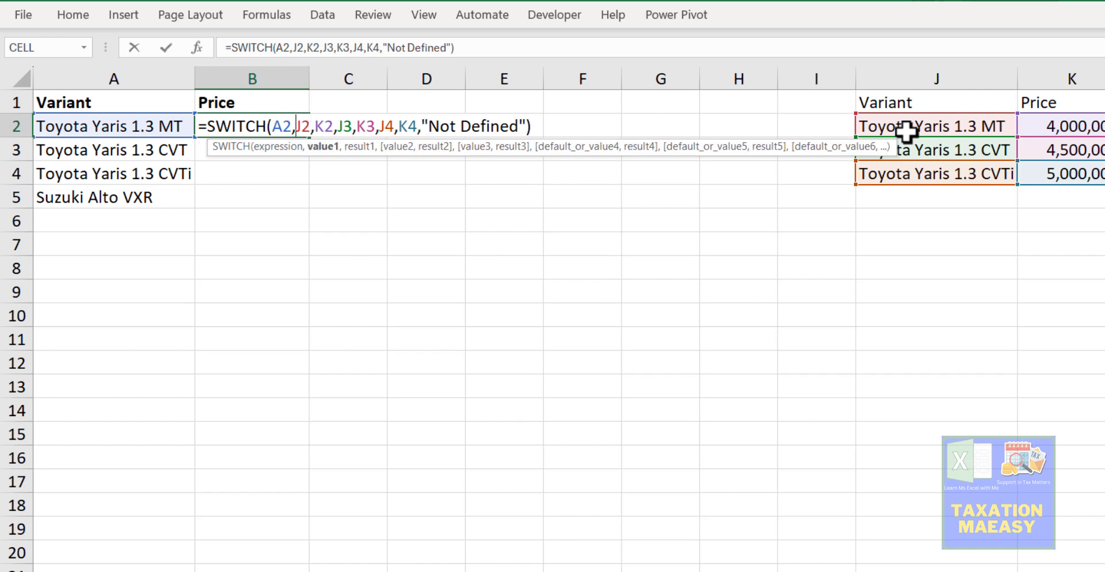
key("F4")
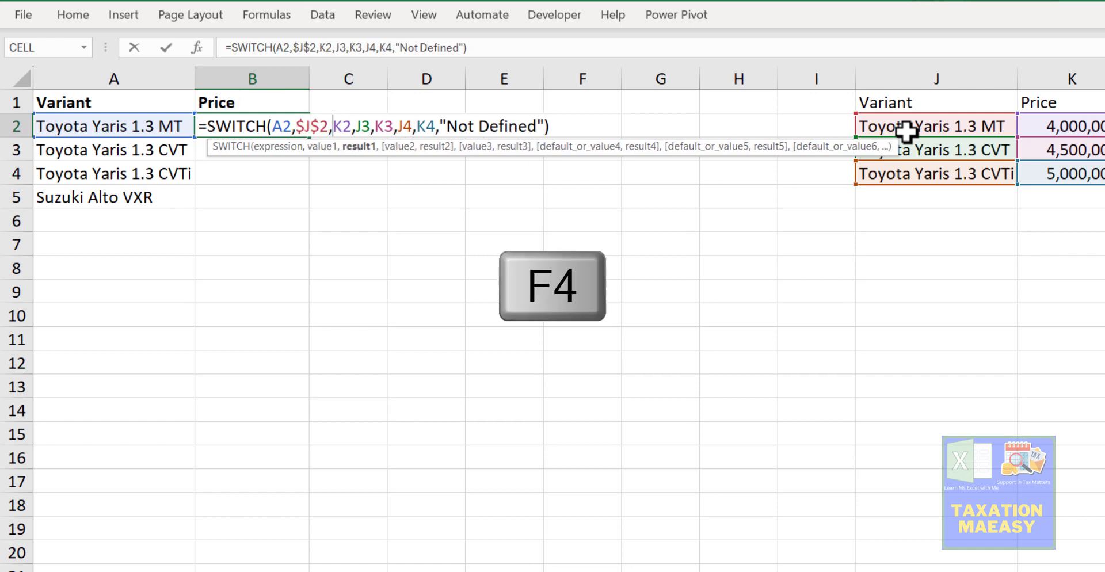
key("Right")
key("Right")
key("F4")
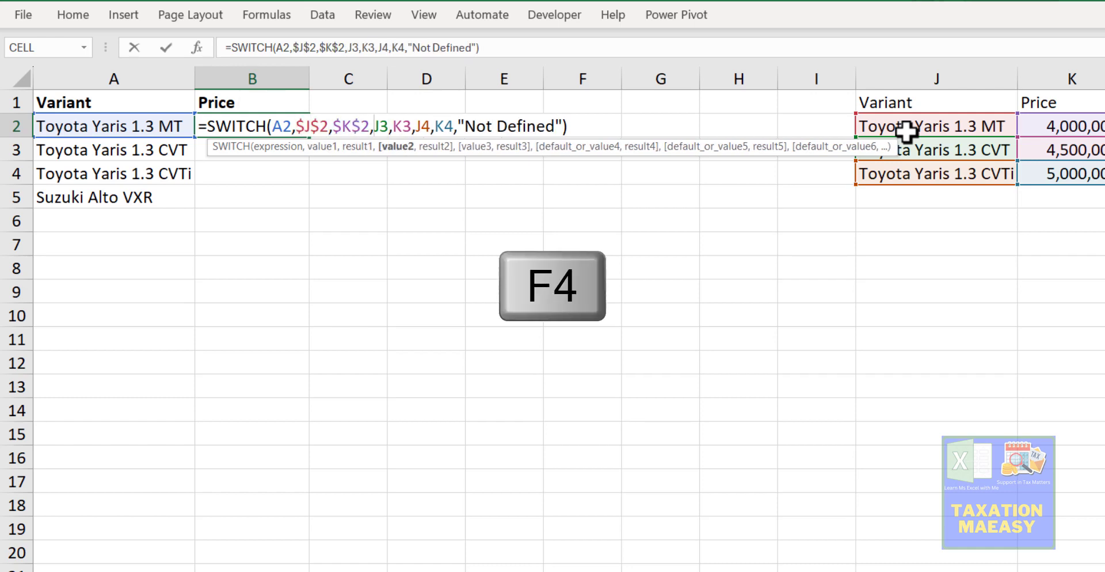
- Make the J3, K3, J4 and K4 references in the B2 formula absolute, and fill the formula down through B5
key("F4")
key("Right")
key("F4")
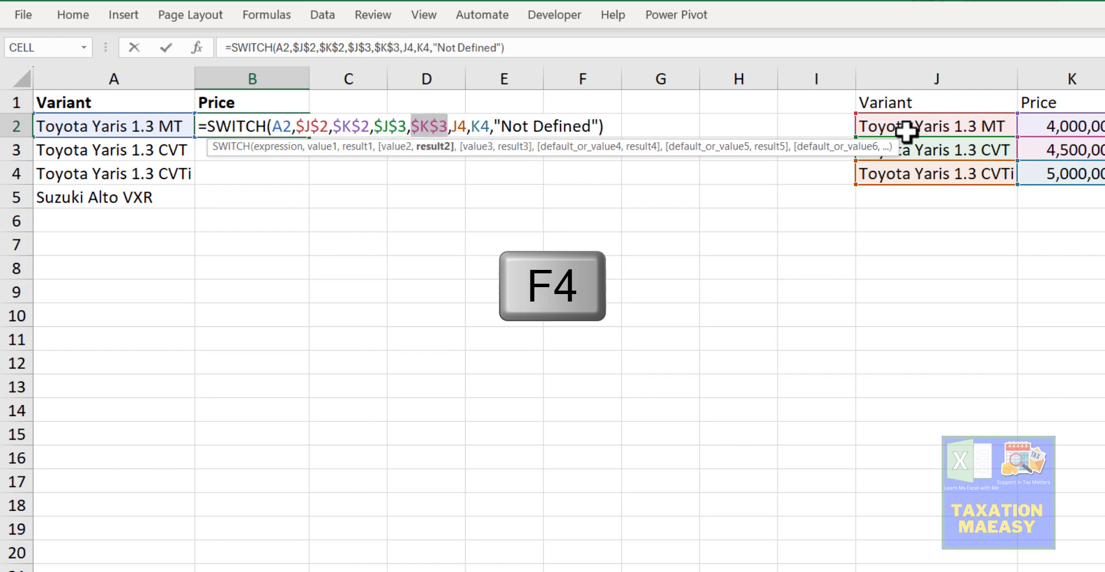
key("Right")
key("F4")
key("Right")
key("F4")
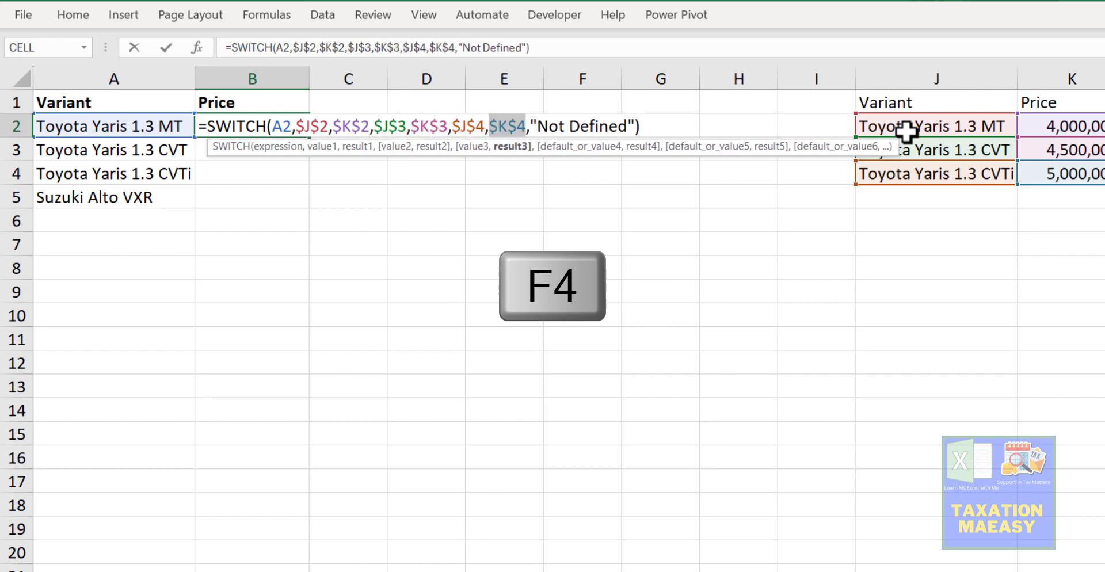
key("ctrl+Return")
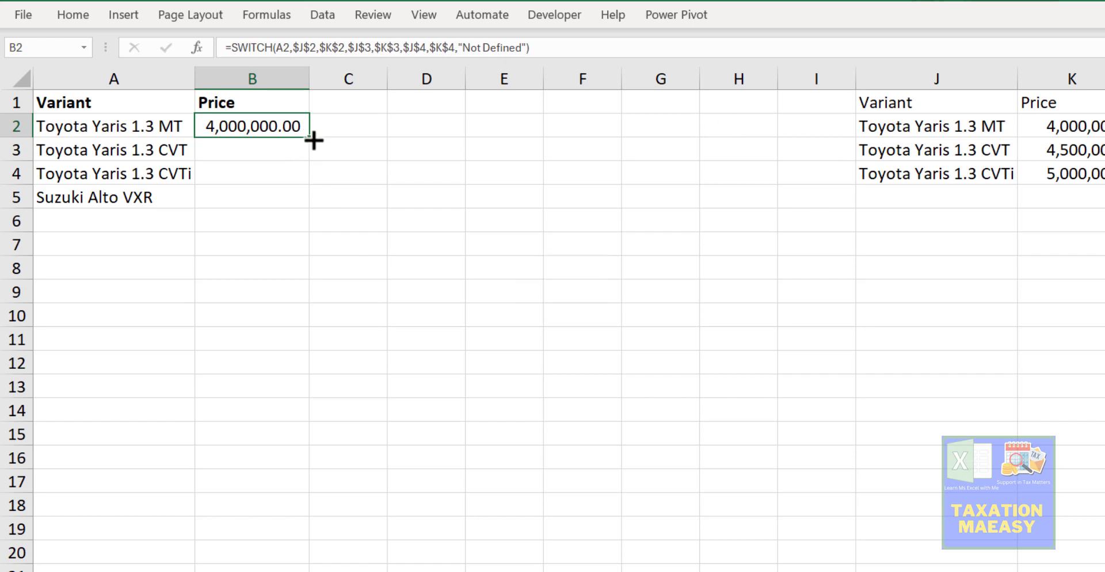
left_click_drag(311, 138, 286, 209)
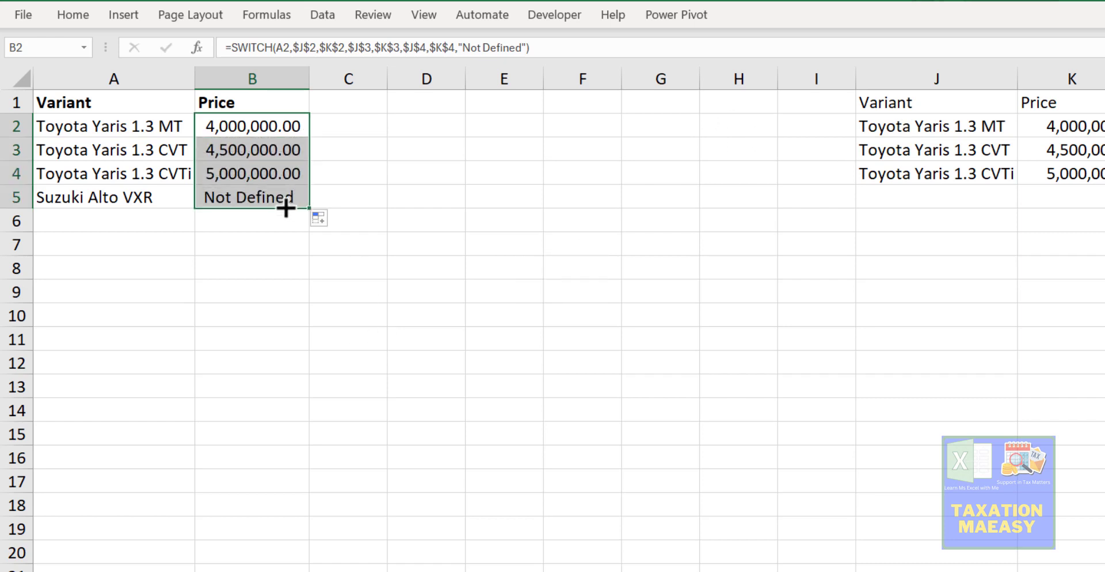
- Compare the filled prices and variants in rows 4 and 5 with the variant price table in columns J and K
left_click(259, 165)
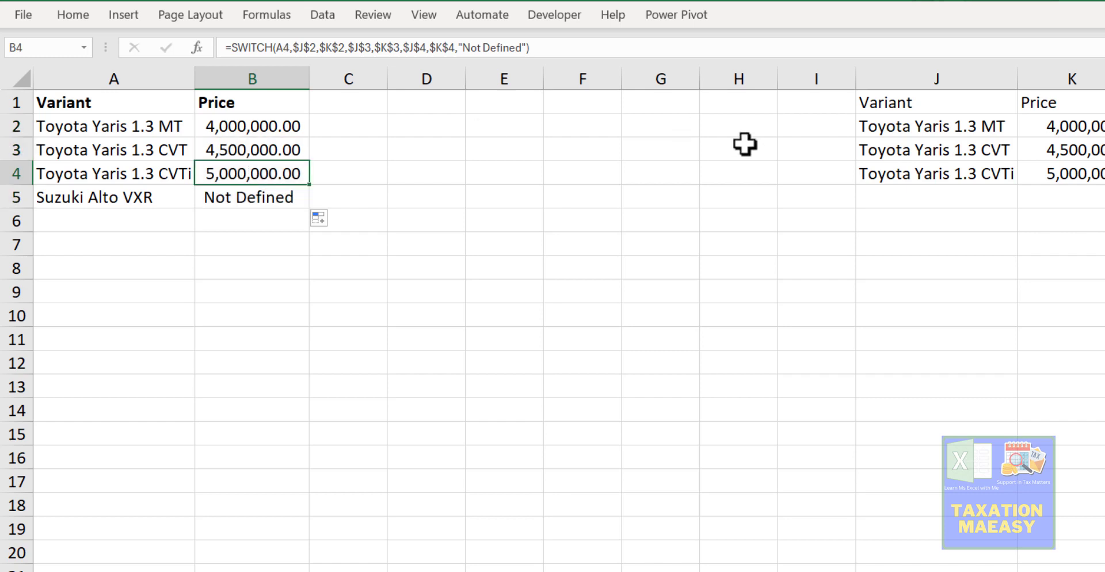
left_click(167, 179)
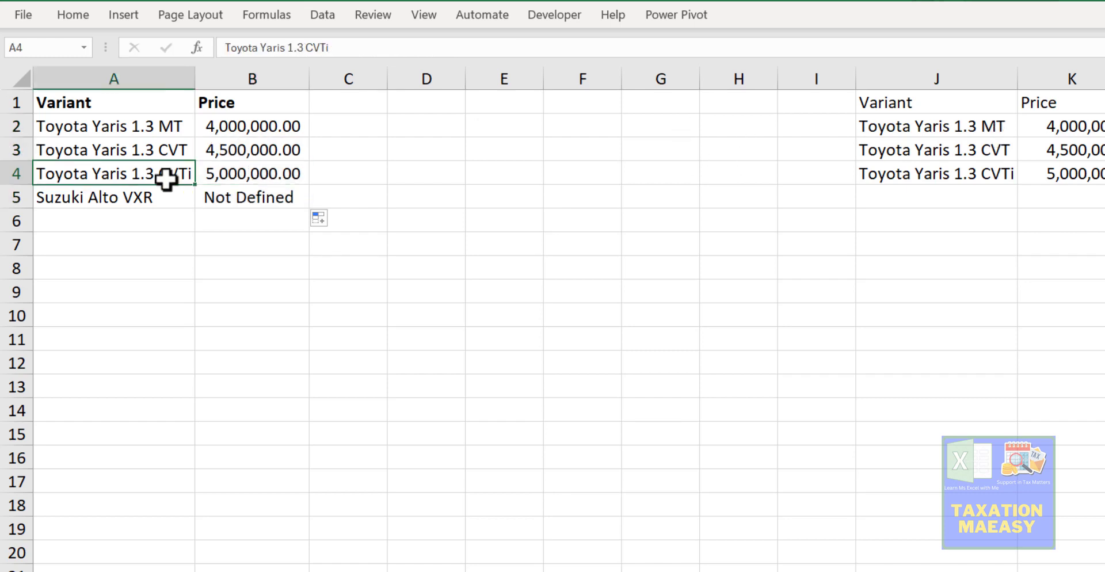
left_click(966, 185)
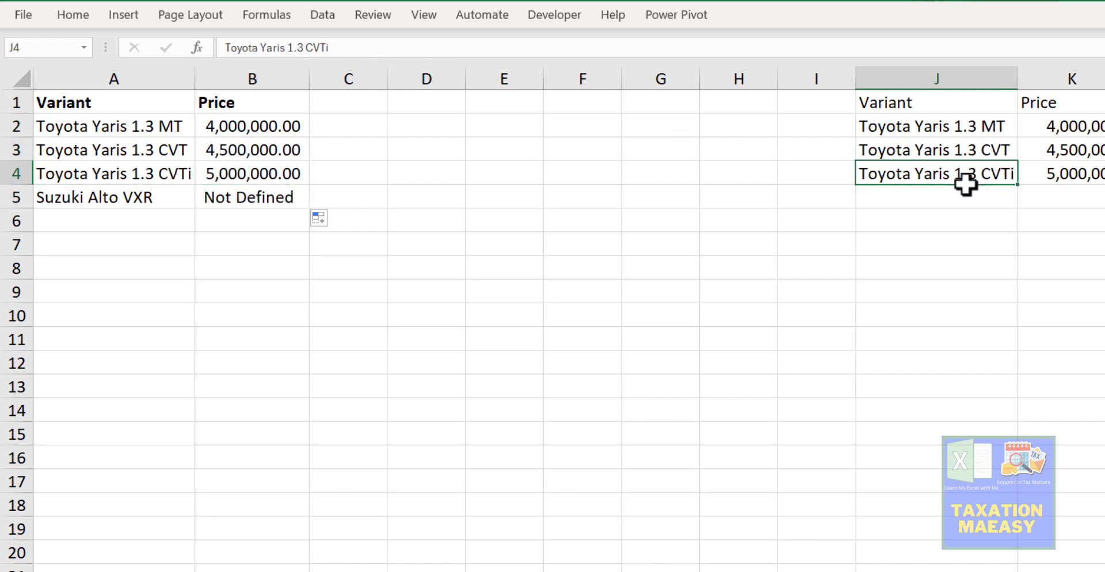
left_click(1077, 175)
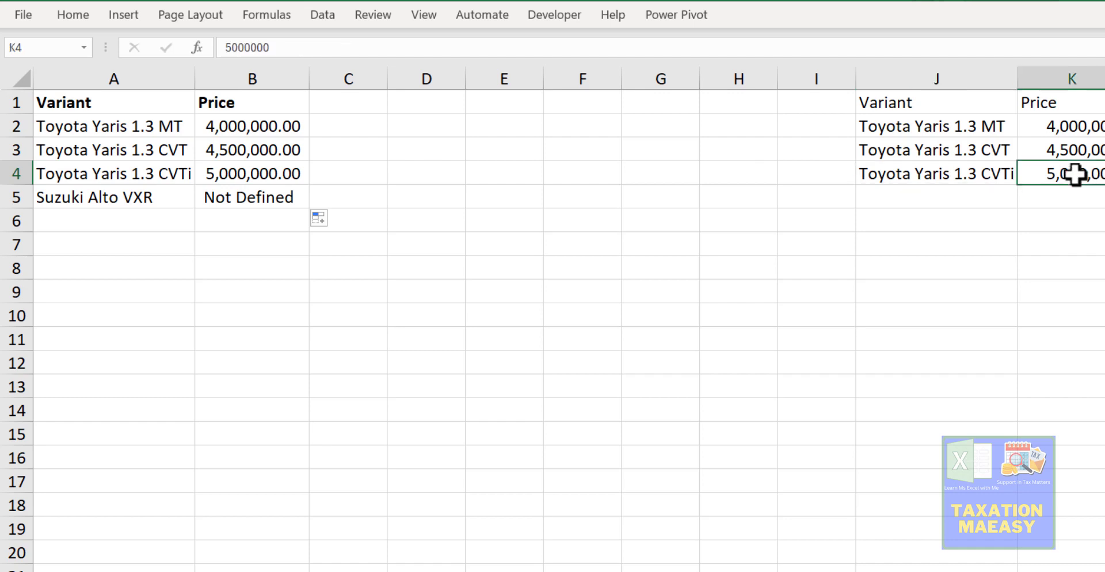
left_click(240, 168)
left_click(130, 199)
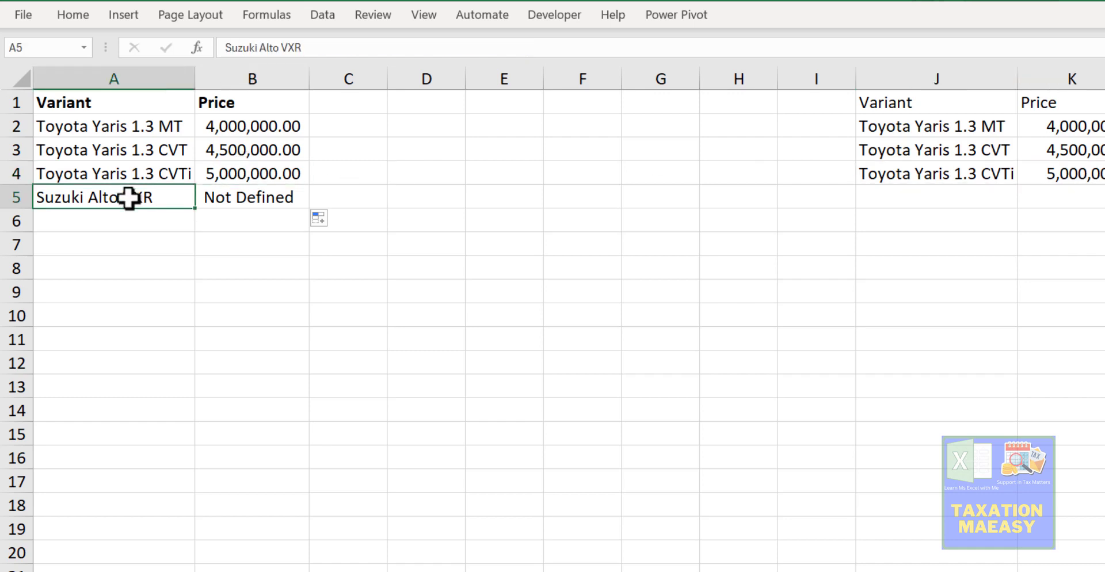
left_click(263, 194)
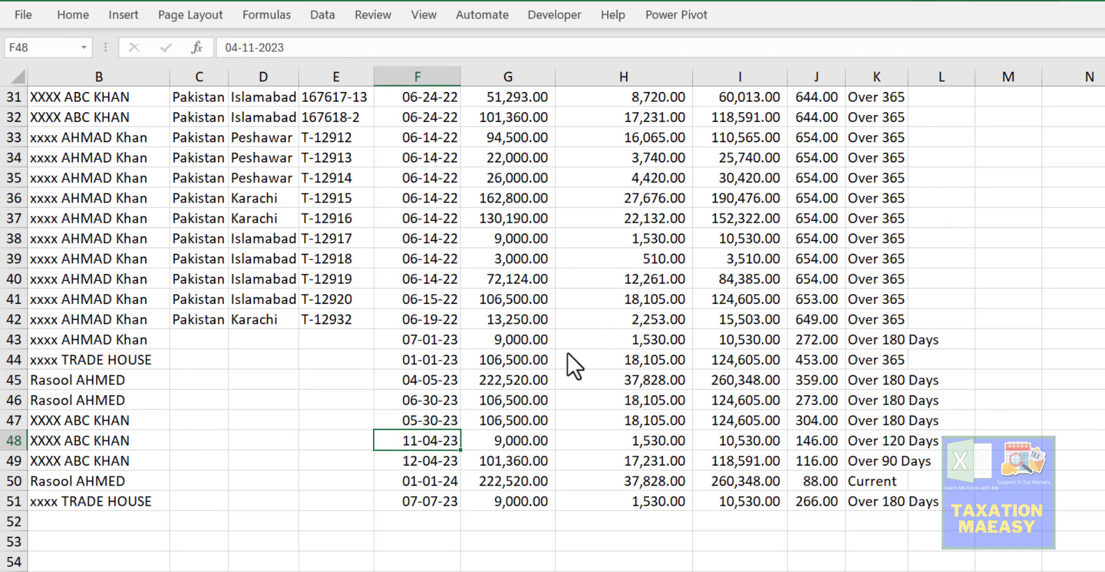
- On the invoice sheet, clear the existing Days and Aggeing entries from row 2 down through row 51, keeping the headers
left_click(788, 198)
key("ctrl+Up")
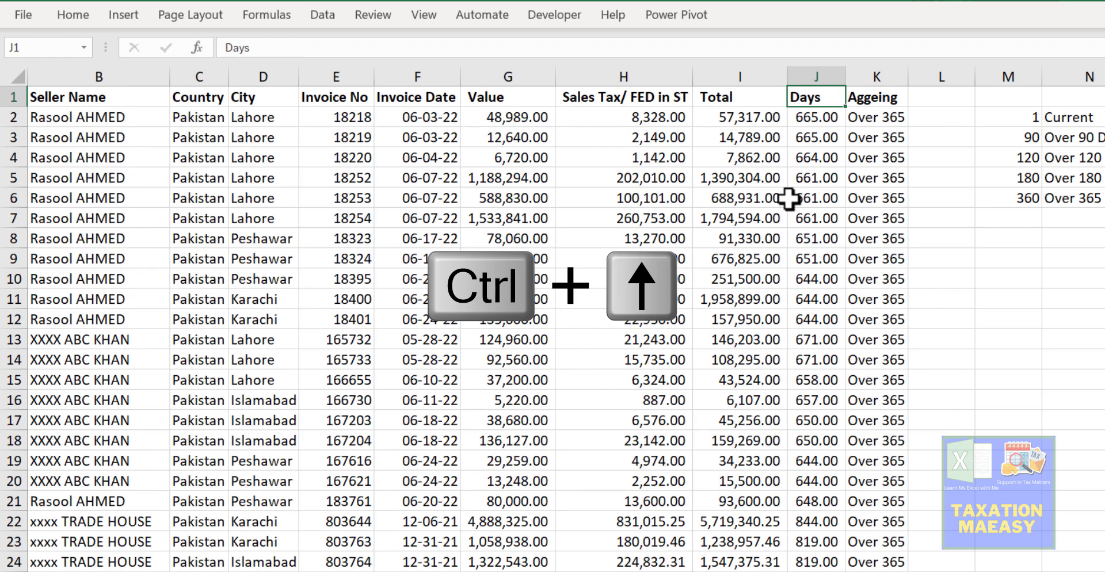
key("Down")
key("shift+Right")
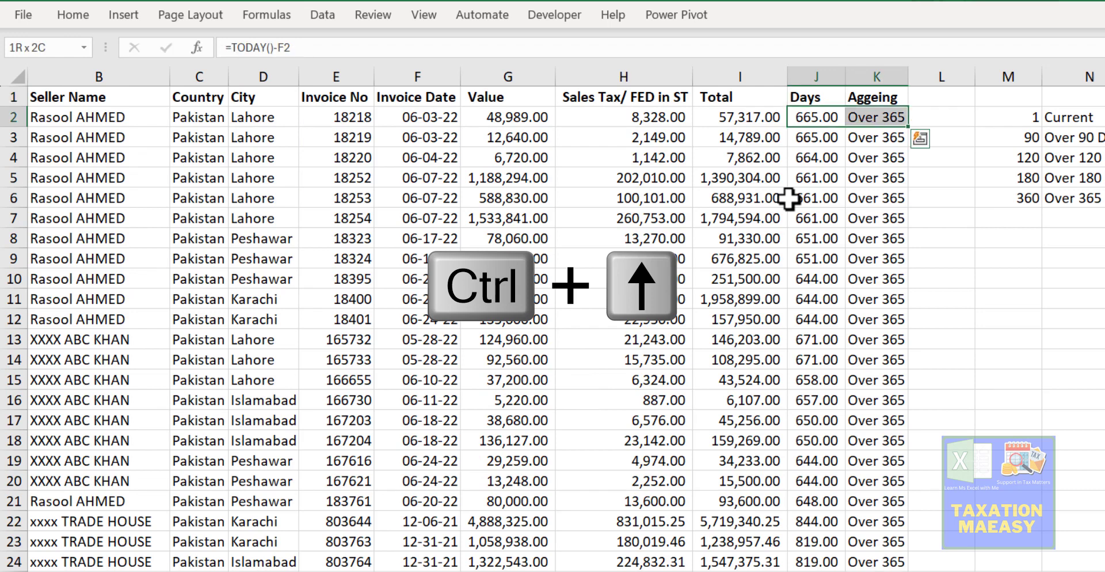
key("ctrl+shift+Down")
key("ctrl+Up")
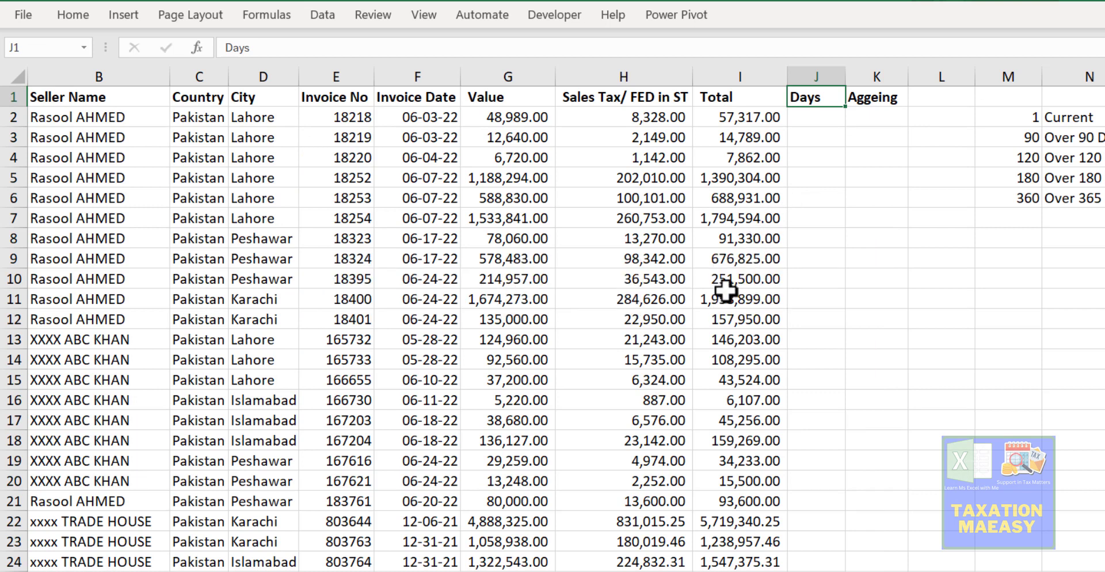
- Enter =TODAY()-F2 in J2 and fill the formula down the Days column
left_click(812, 123)
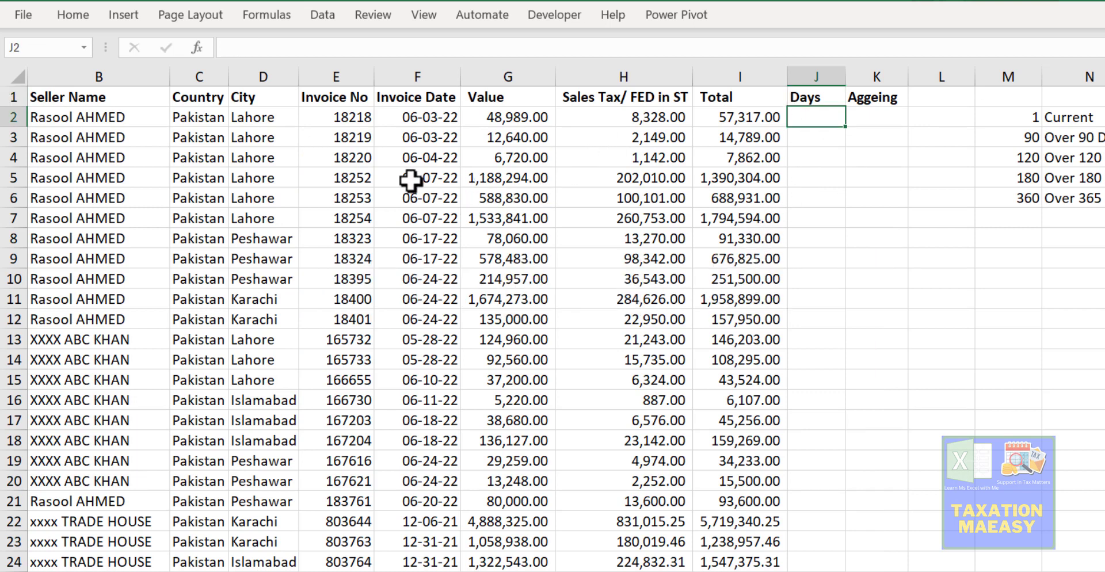
type("=")
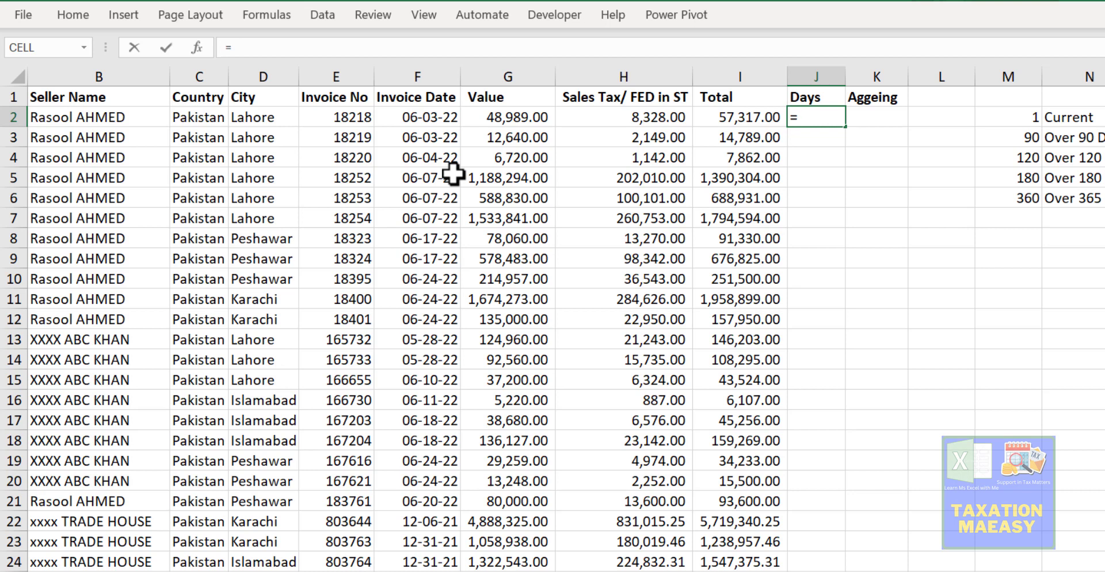
type("t")
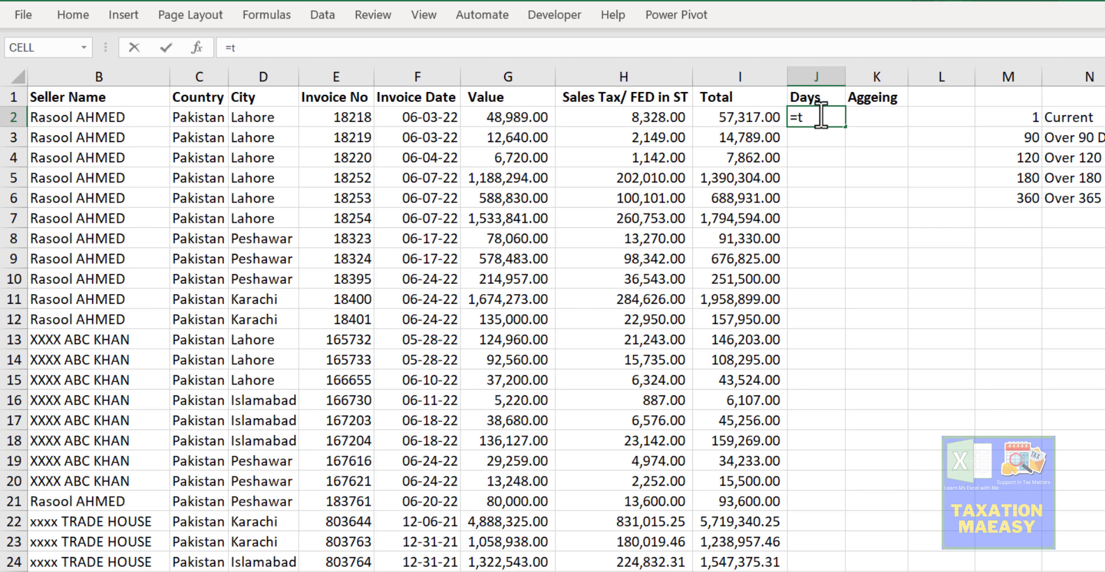
type("oday*(")
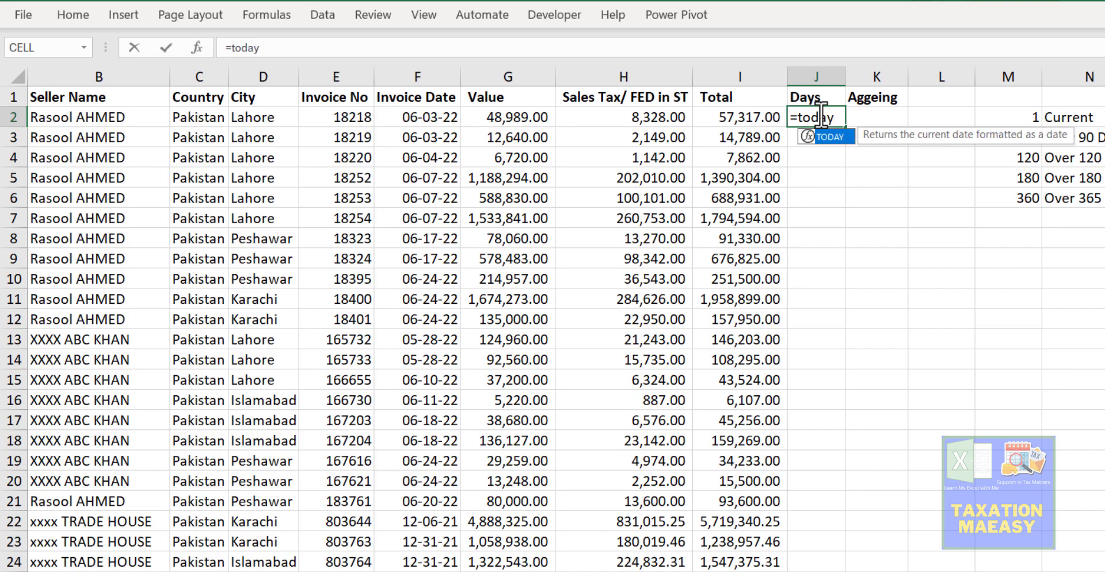
key("BackSpace")
key("BackSpace")
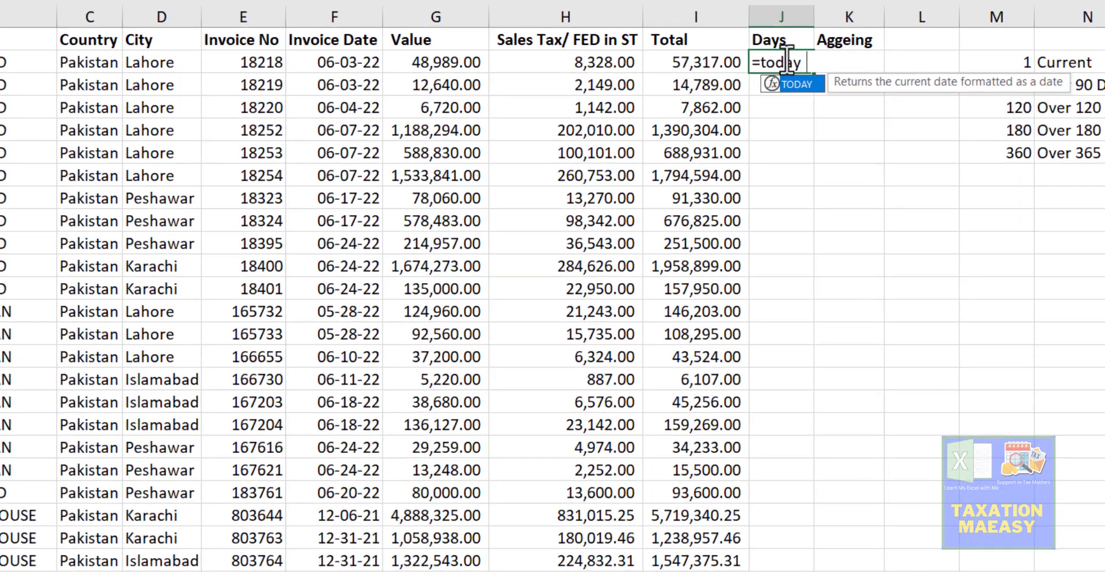
type("()")
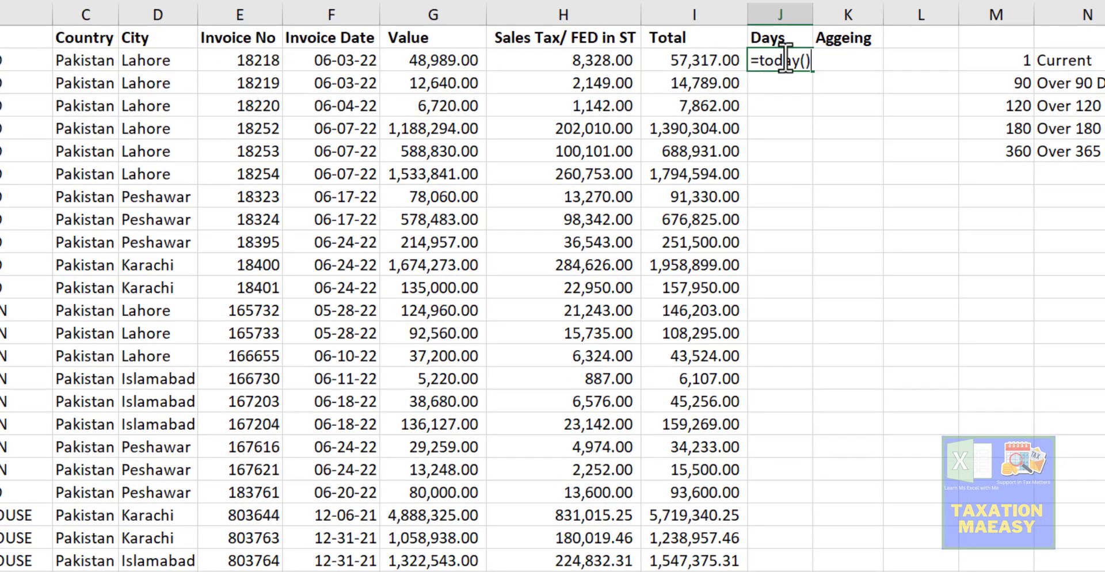
type("-")
left_click(355, 56)
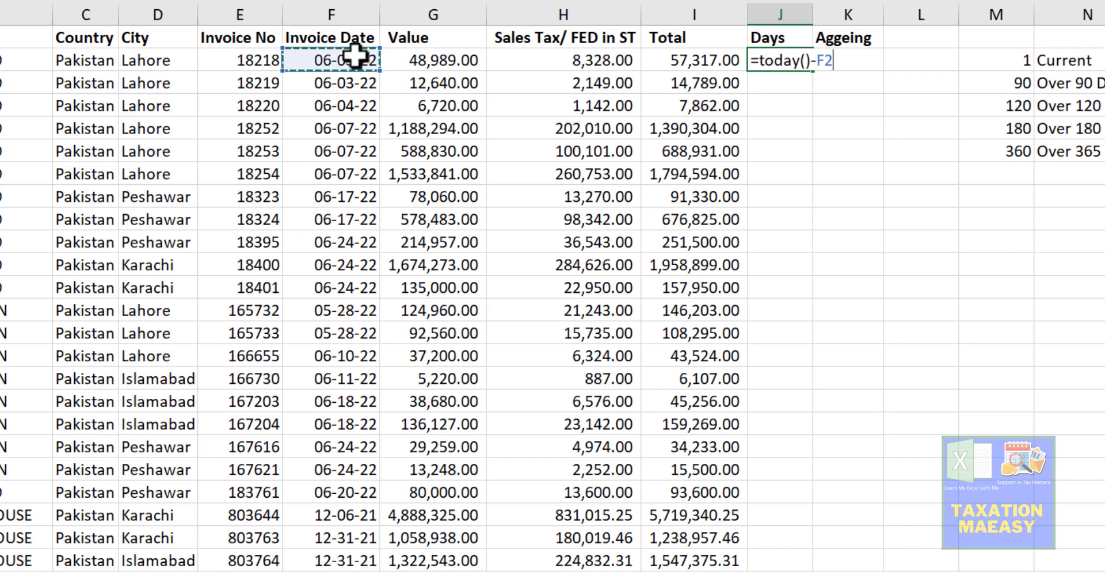
key("Return")
key("Up")
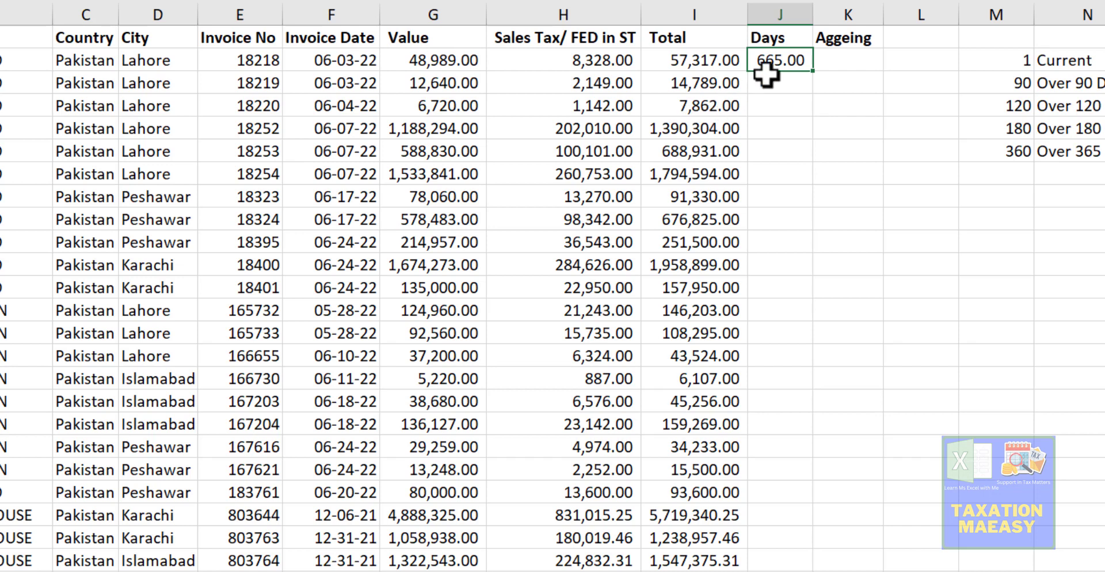
double_click(816, 72)
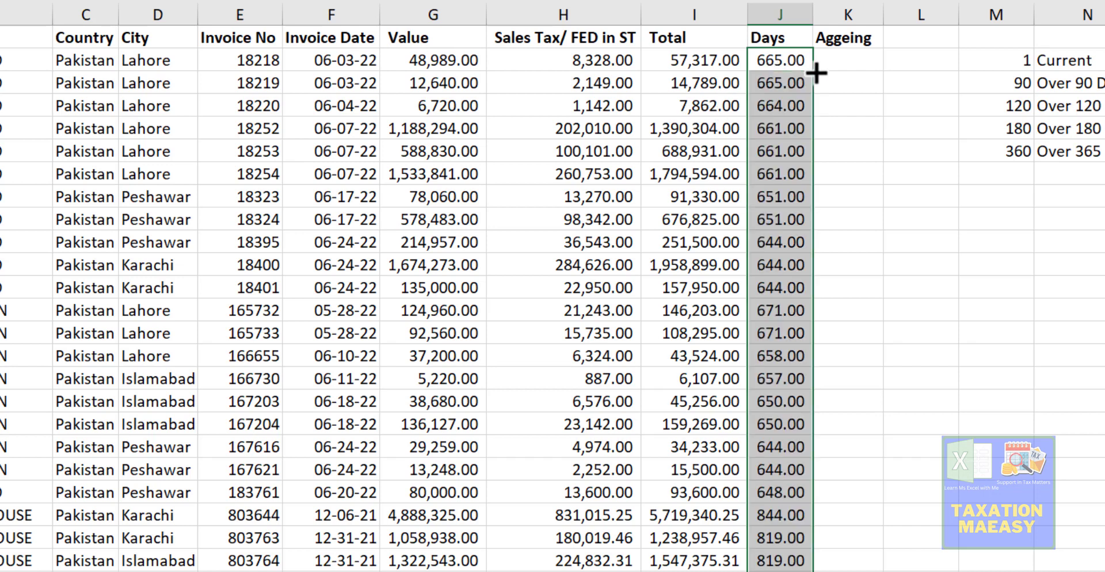
- Review the calculated values from the start to the end of the Days column
left_click(790, 90)
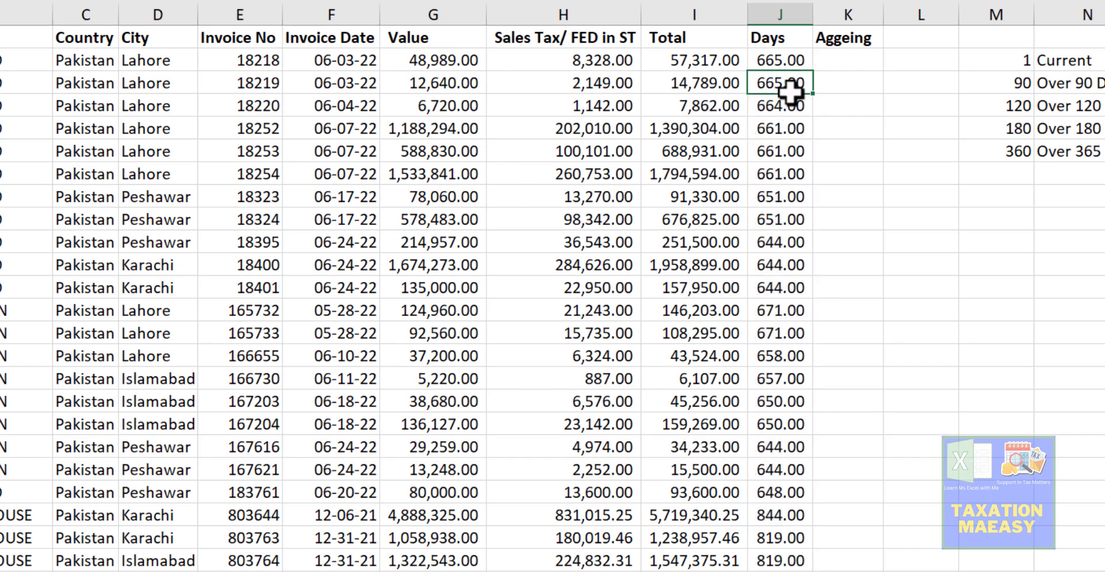
key("Down")
key("Down")
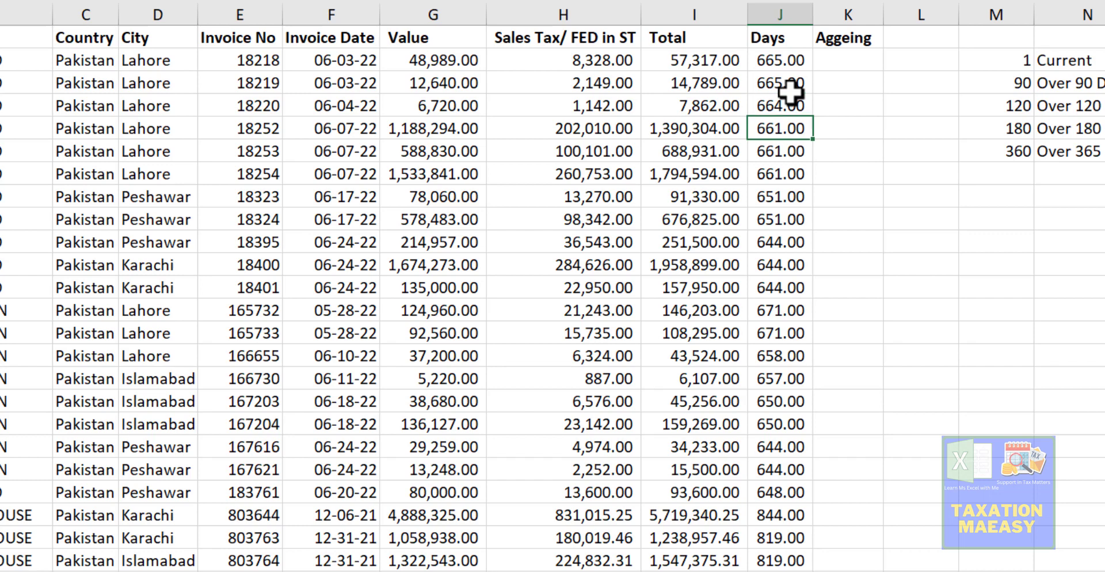
key("ctrl+Down")
key("ctrl+Up")
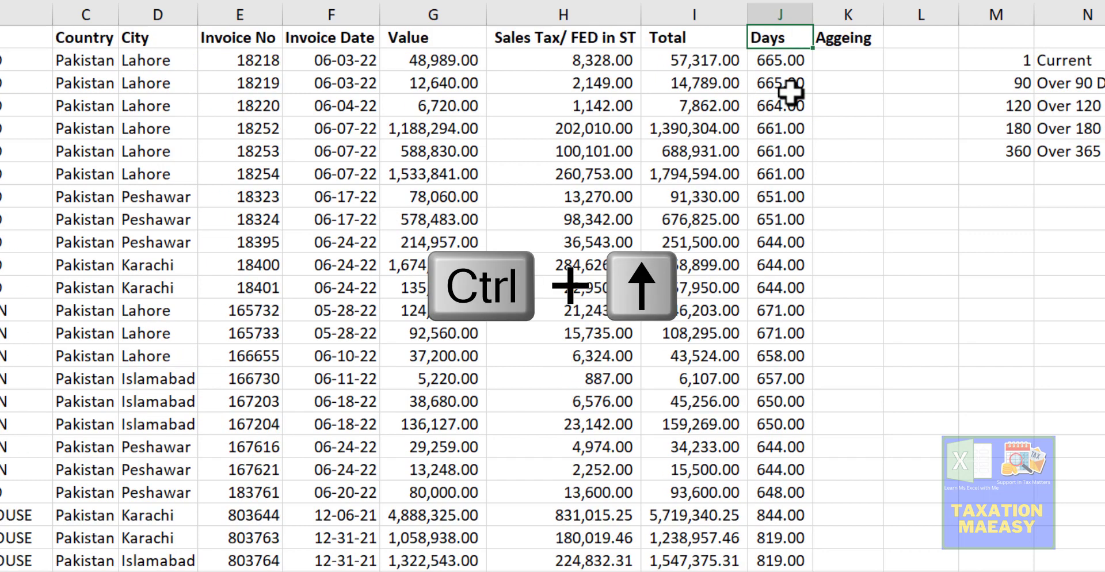
key("Down")
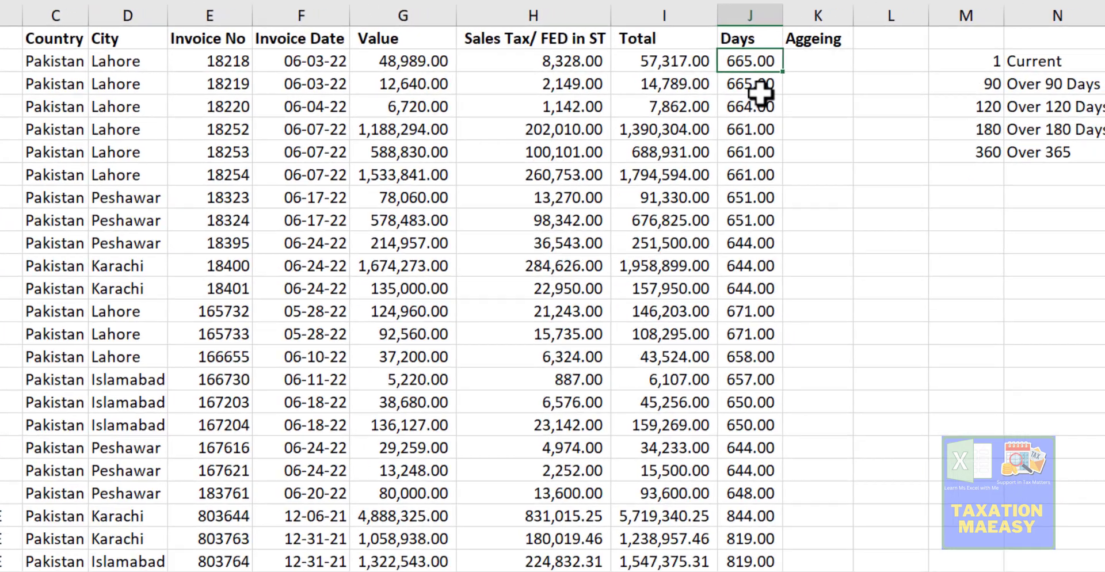
- Look through the ageing category labels in N2:N6
key("ctrl+Right")
key("Right")
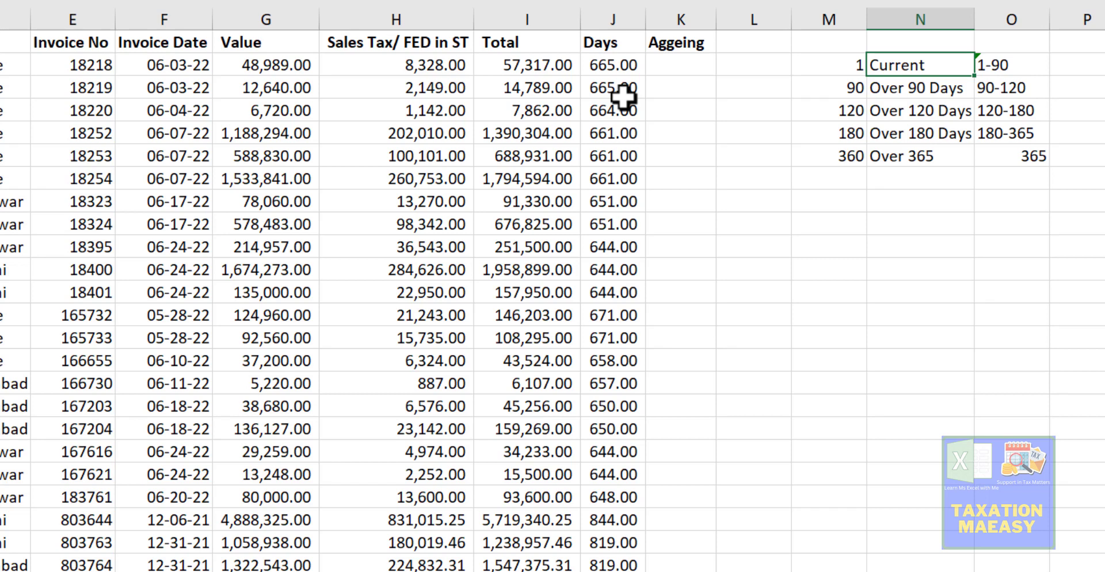
key("Down")
key("Down")
key("Down")
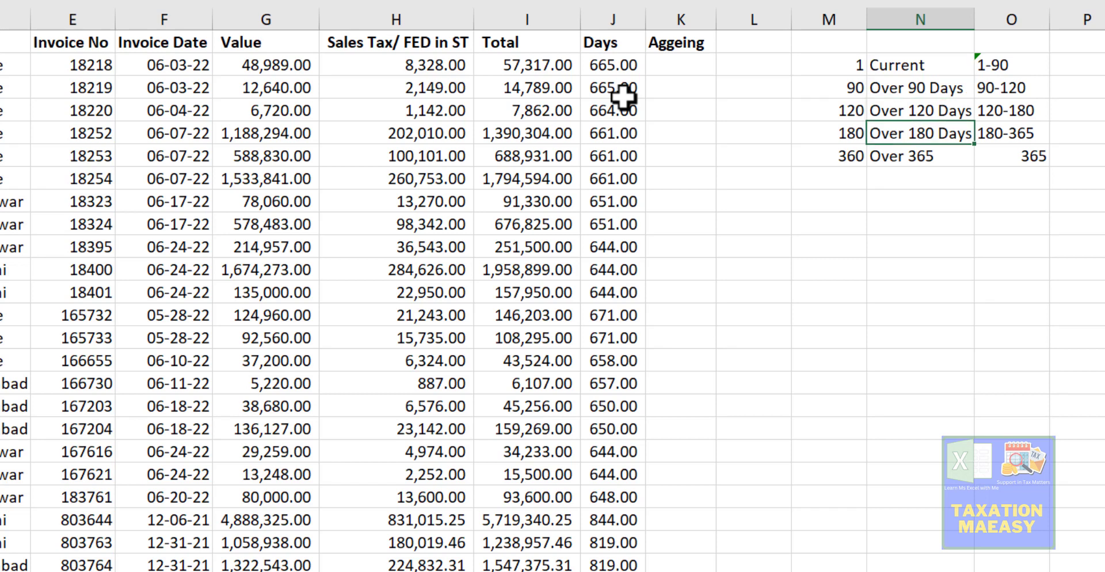
key("Down")
key("Up")
key("Up")
key("Up")
key("Up")
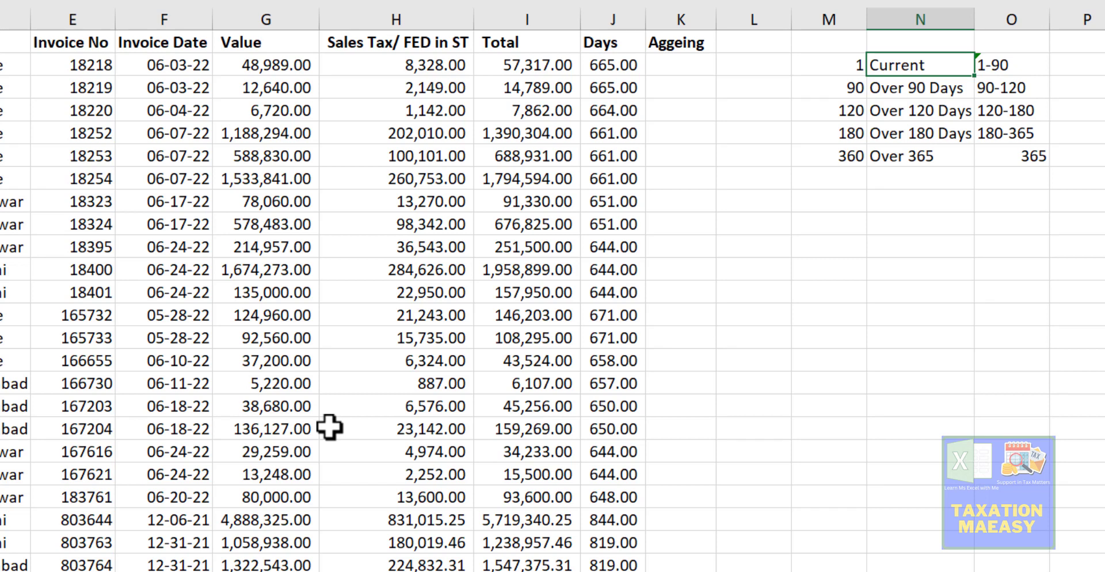
- Compare the Current, Over 90 Days and Over 120 Days labels with their day ranges in column O
key("Left")
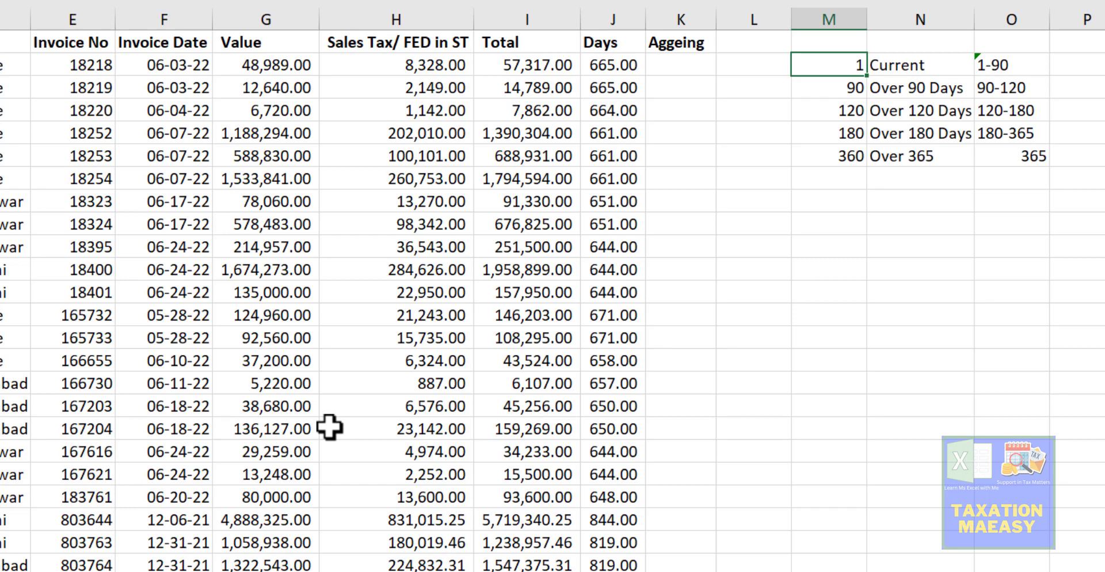
key("Left")
key("Left")
key("Right")
key("Right")
key("Right")
key("Right")
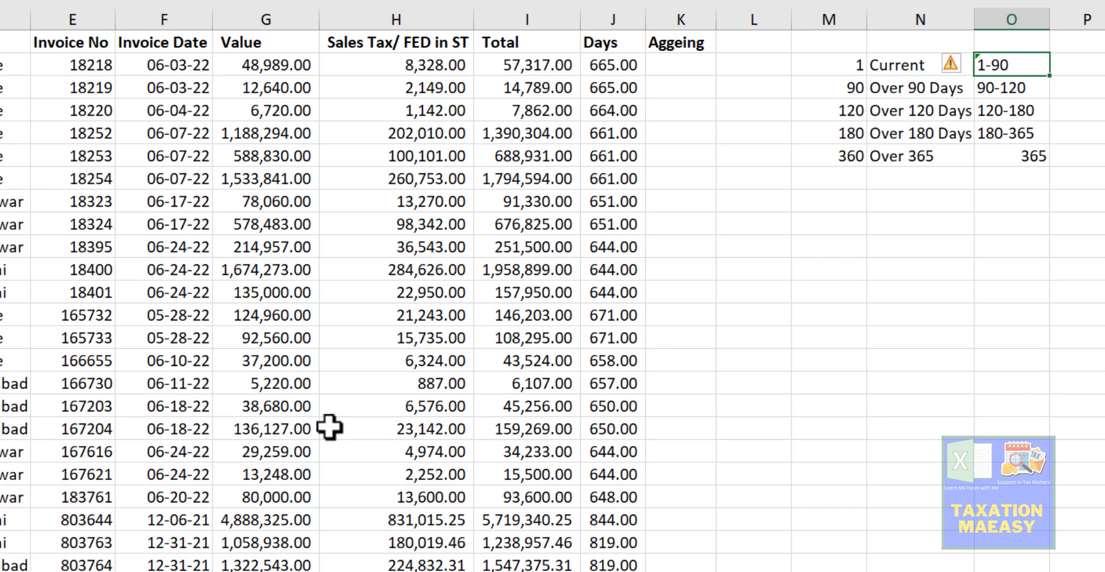
key("Left")
key("Down")
key("Right")
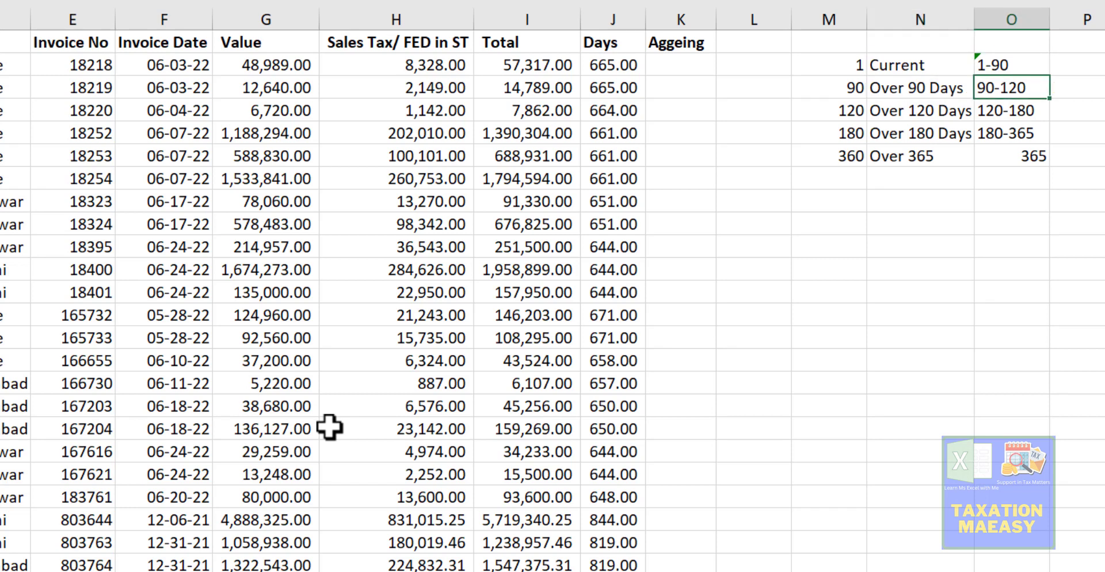
key("Left")
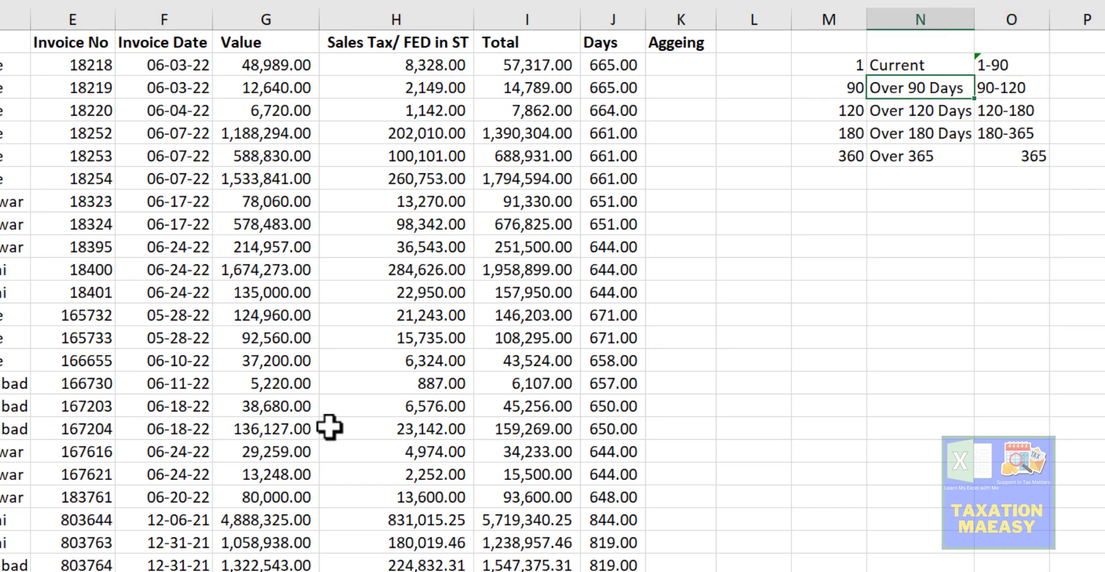
key("Down")
key("Right")
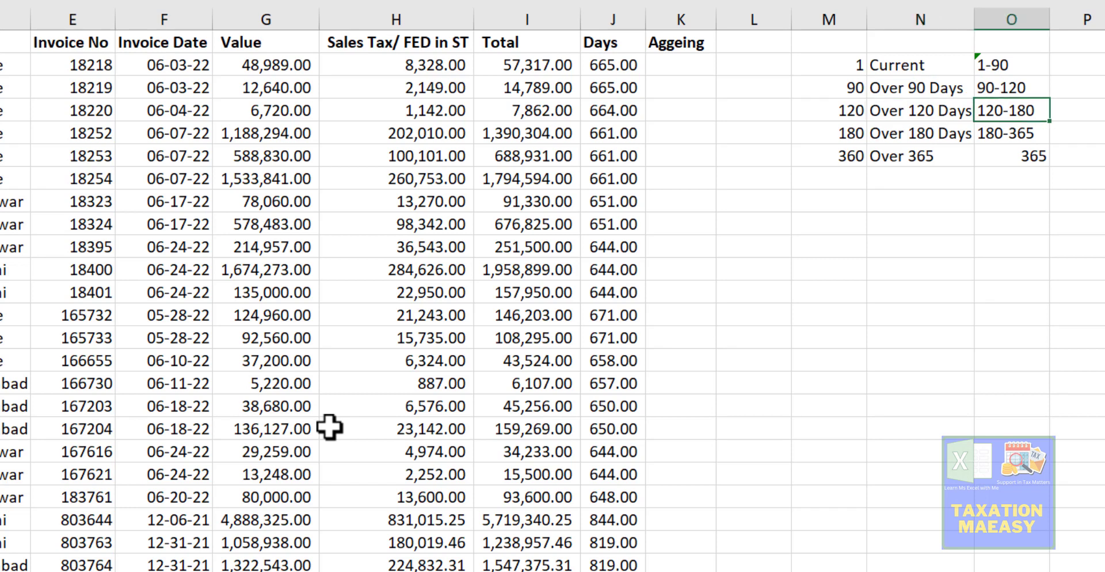
key("Left")
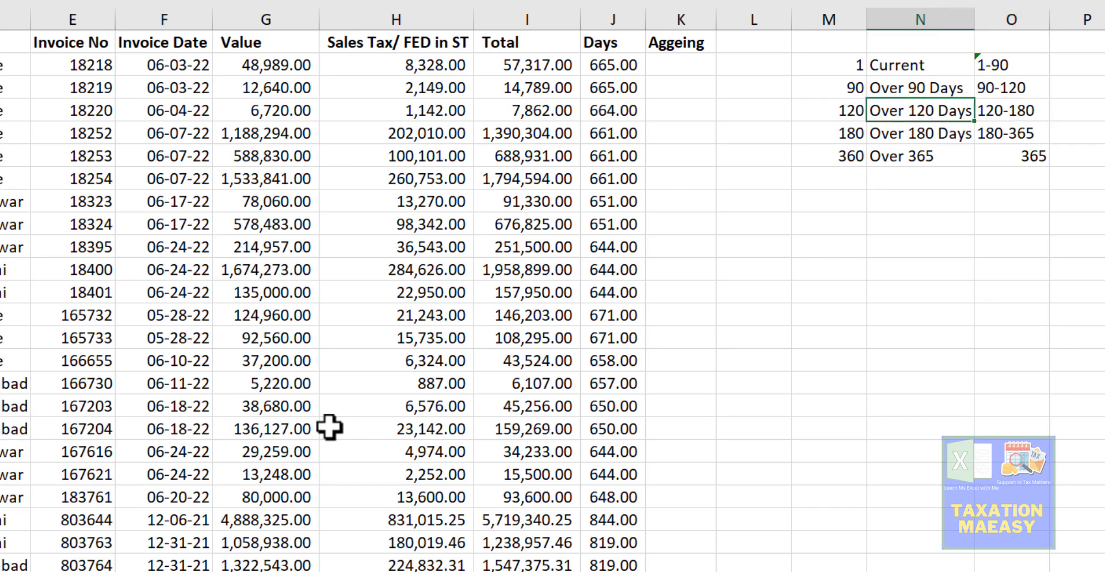
- Start a SWITCH formula in K2 of the Aggeing column with TRUE as its expression
key("Left")
key("Left")
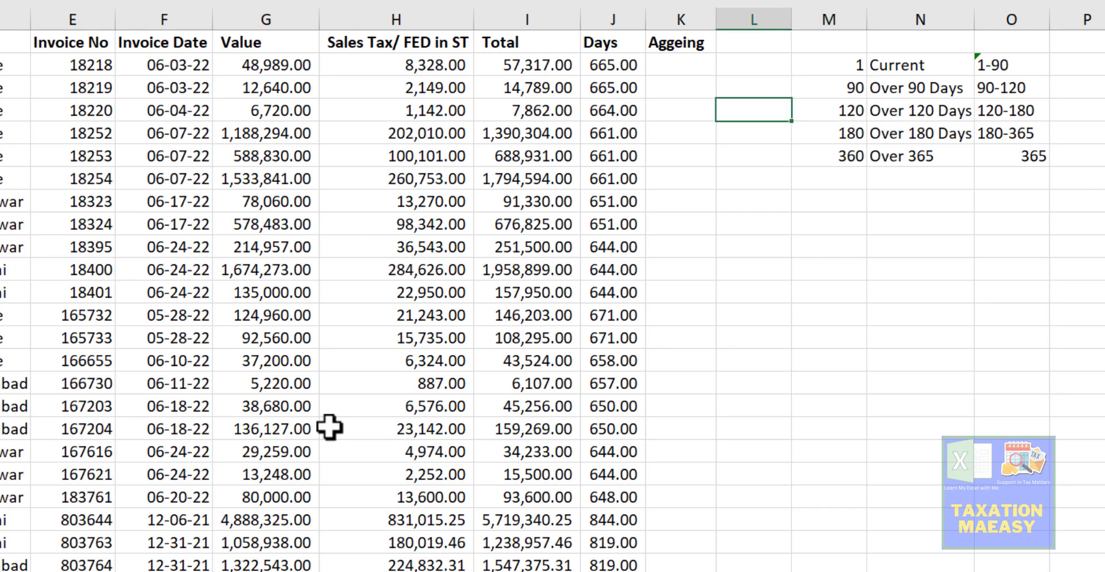
key("Left")
key("Up")
key("Up")
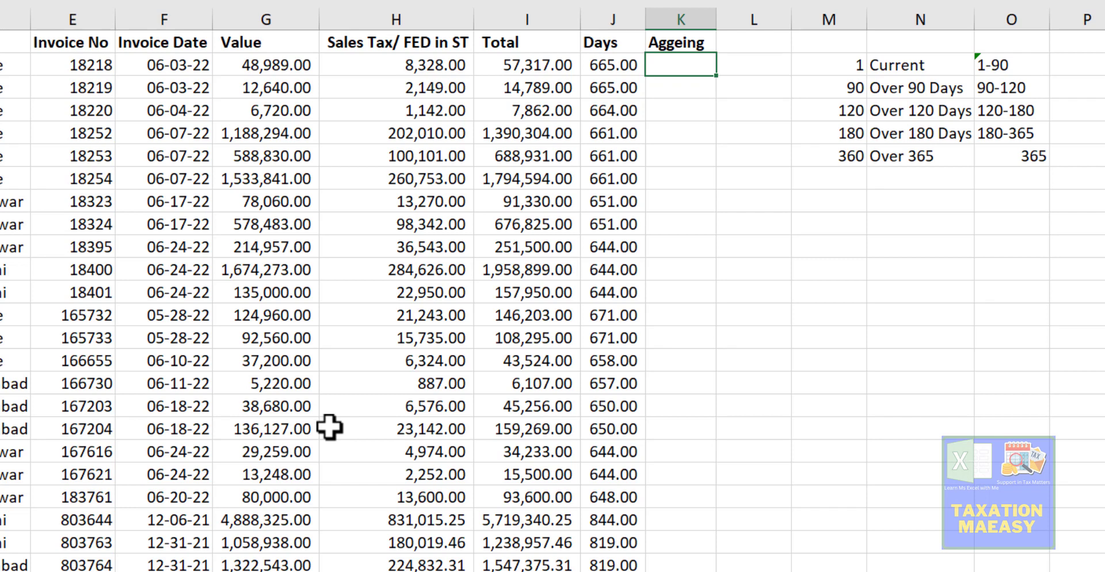
type("=swit")
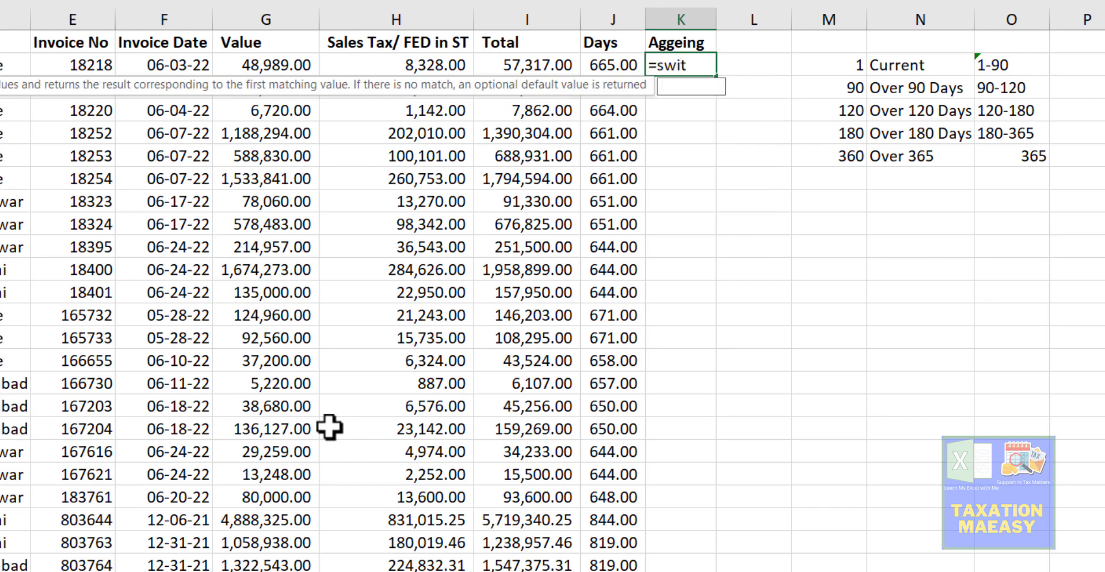
key("Tab")
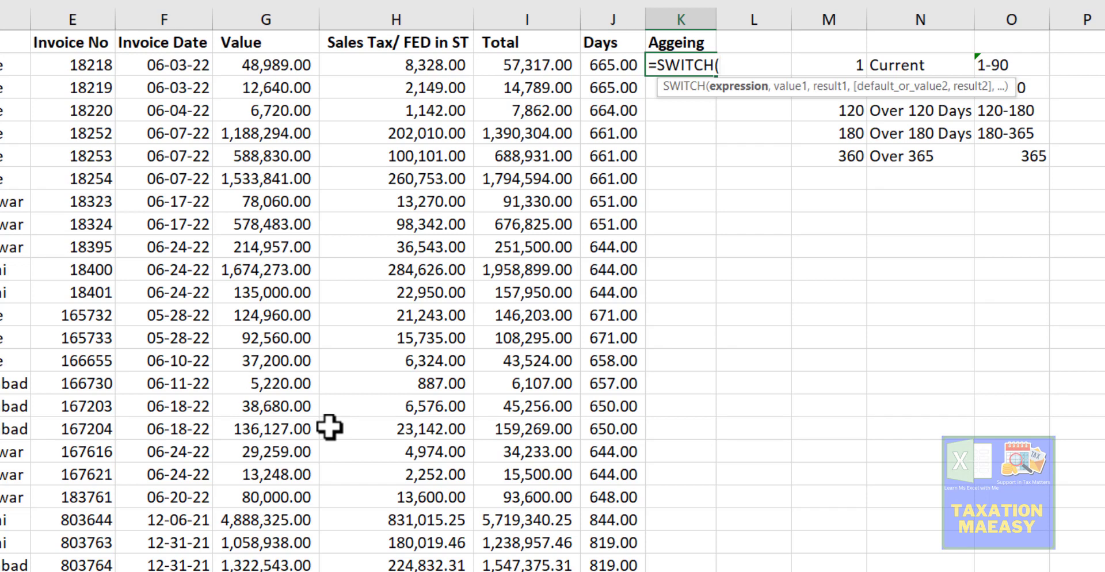
type("tu")
key("BackSpace")
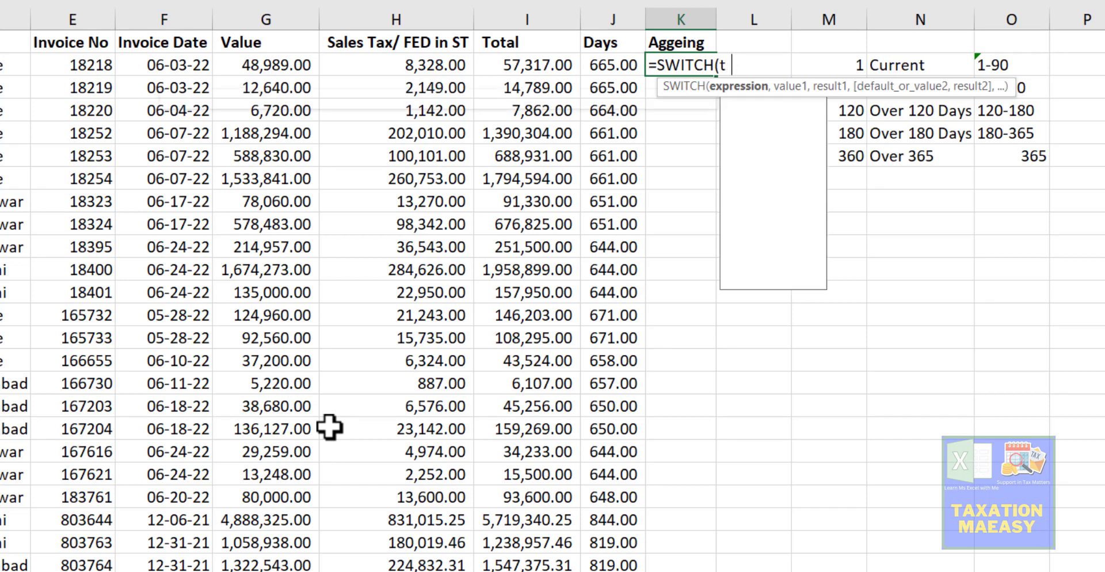
type("rue")
key("Tab")
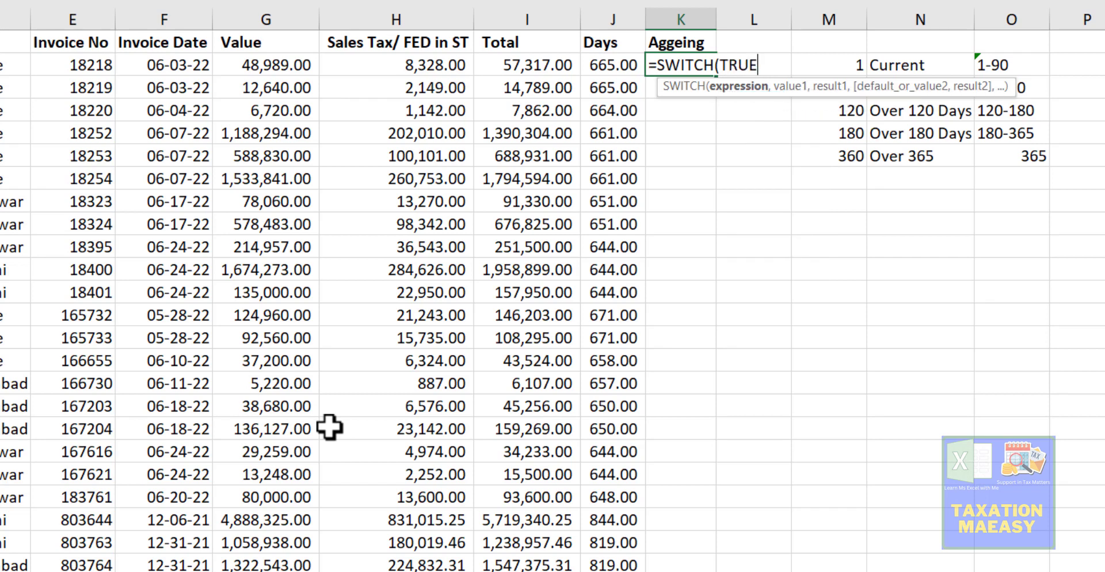
type(",")
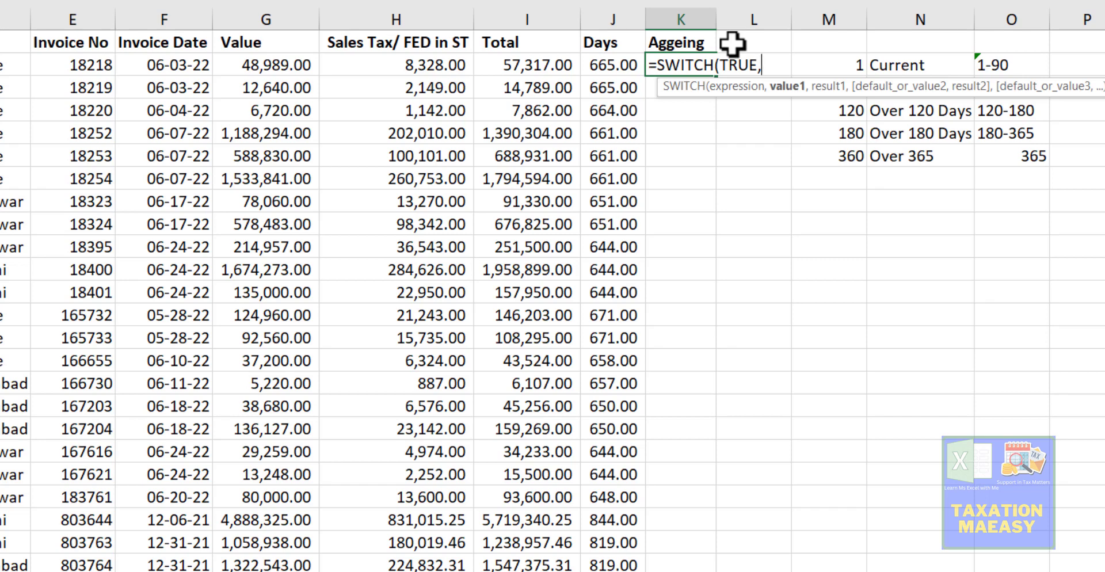
- Add the first SWITCH pair to the K2 formula: AND(J2>1,<90) returning "Current"
type("and")
key("Tab")
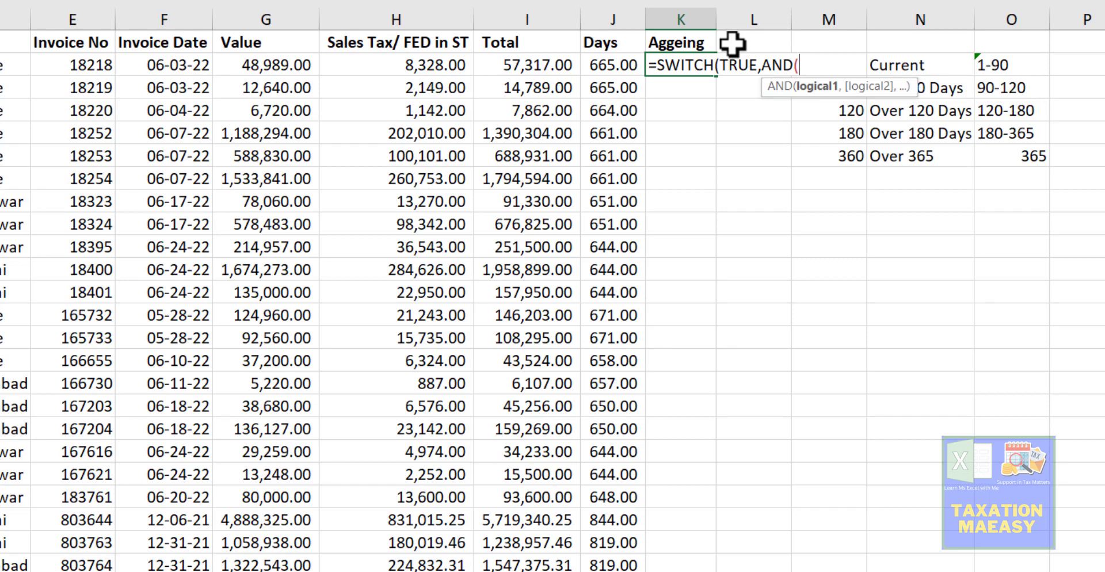
left_click(612, 65)
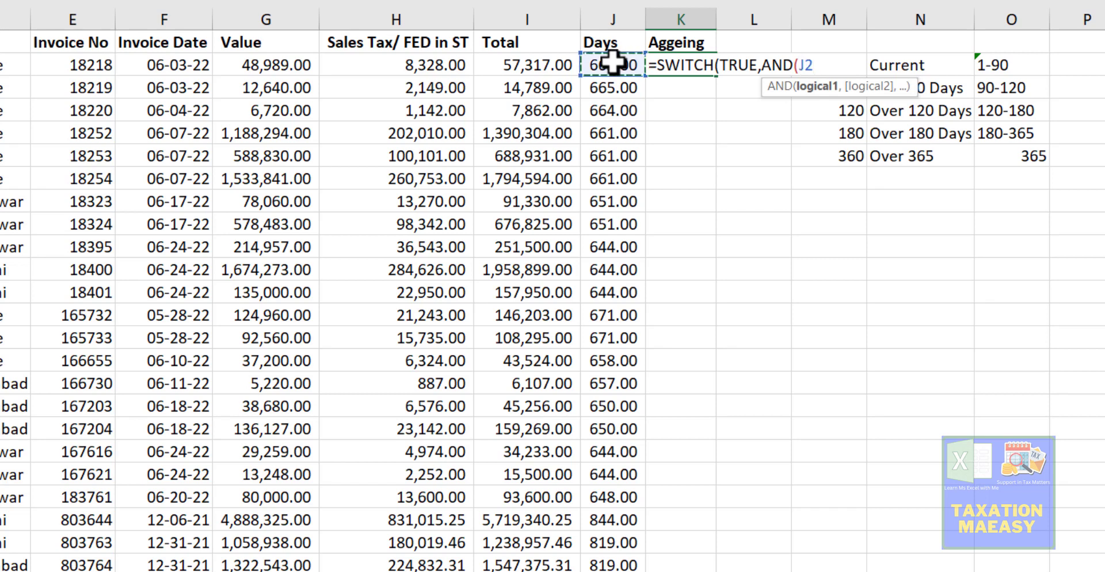
type("<")
key("BackSpace")
type(">1,")
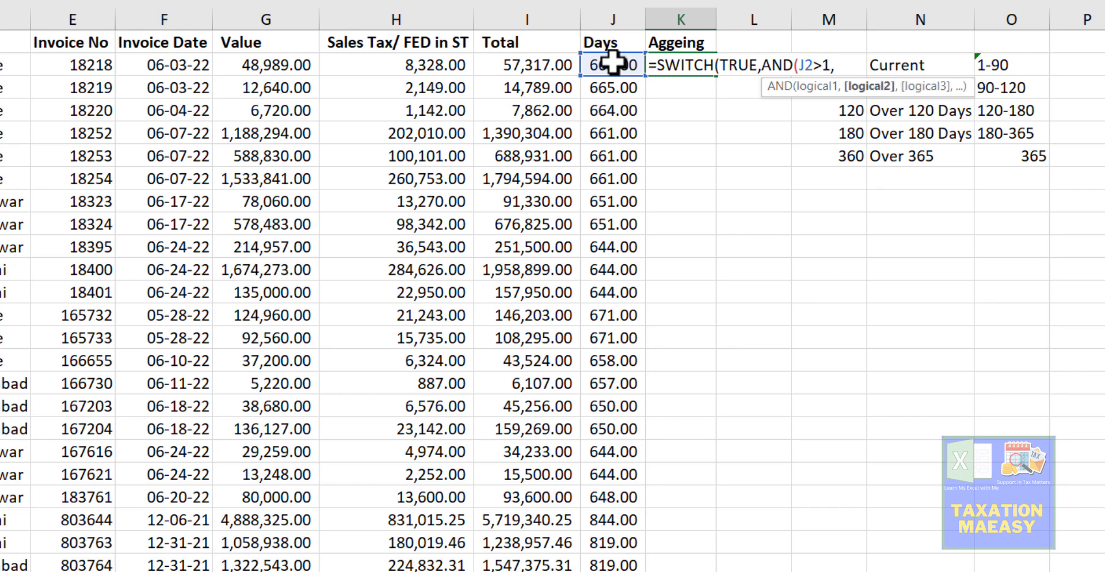
type("<90)")
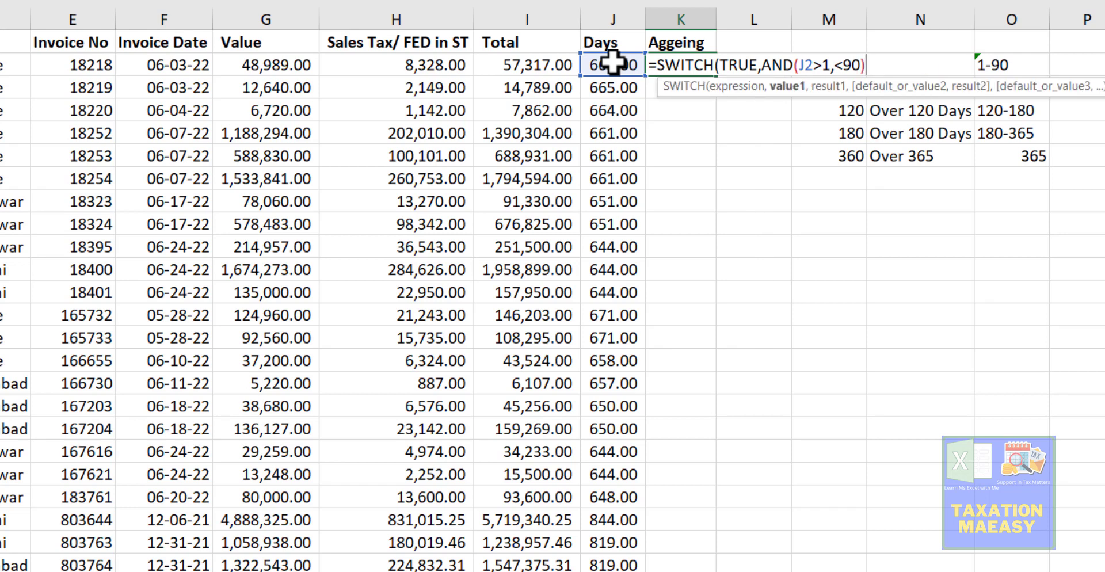
type(",")
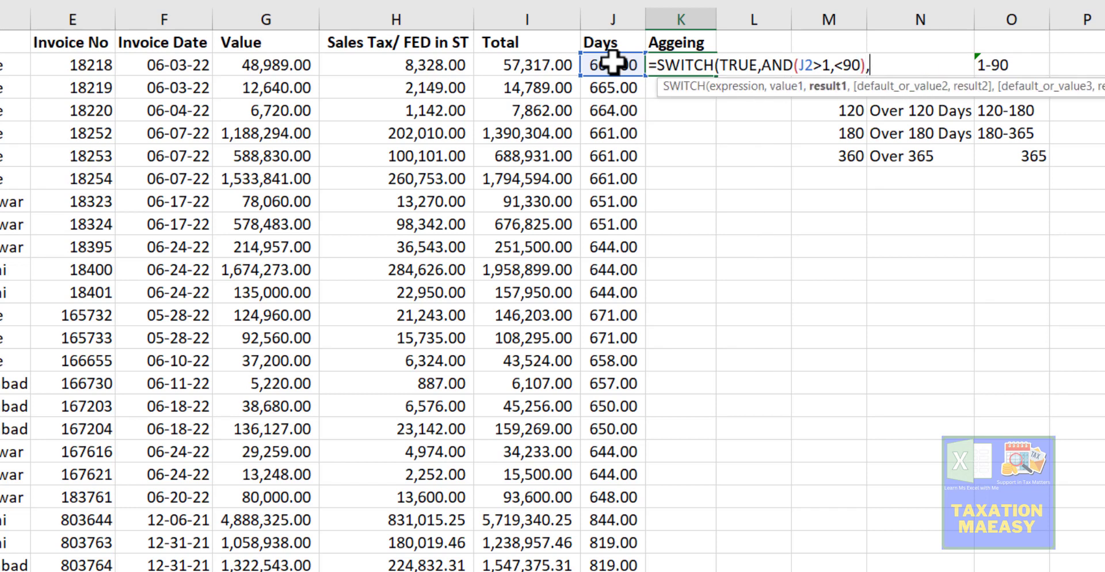
type("\"Current\",")
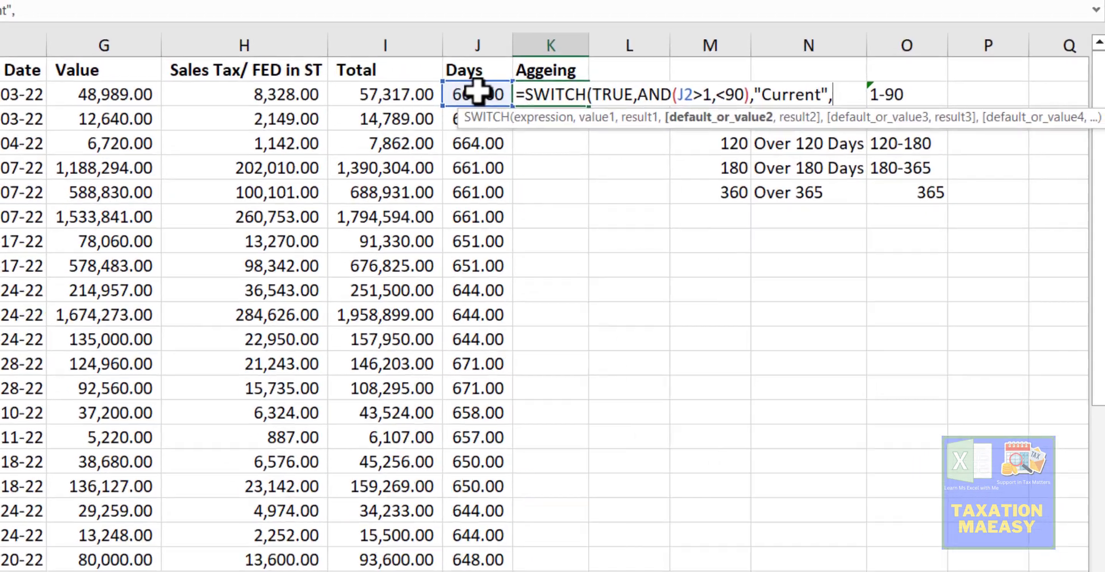
- Add the second condition AND(J2>90,J2<120) to the SWITCH formula
type("and")
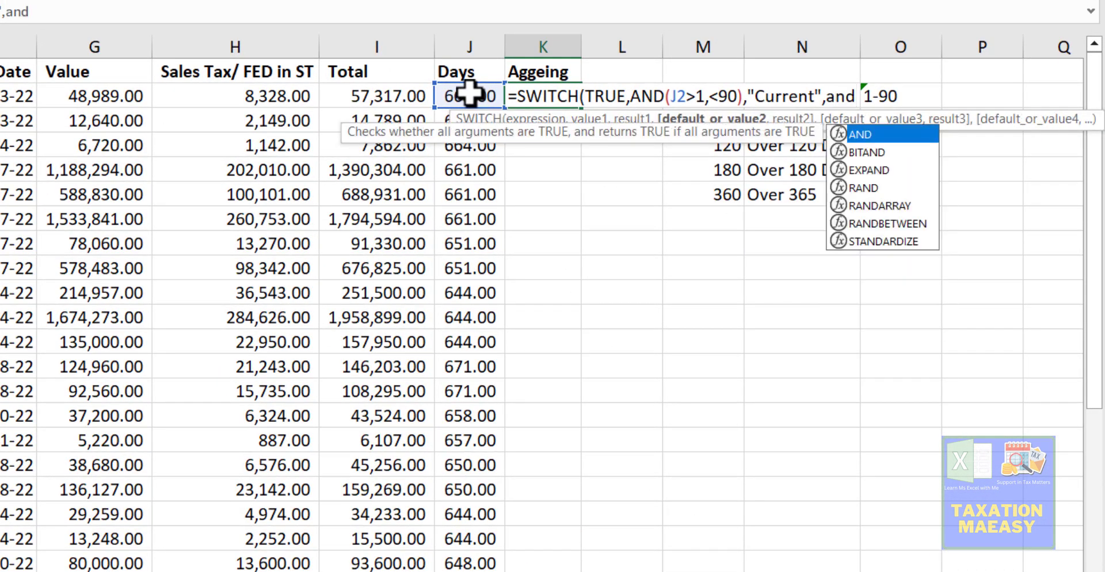
key("Tab")
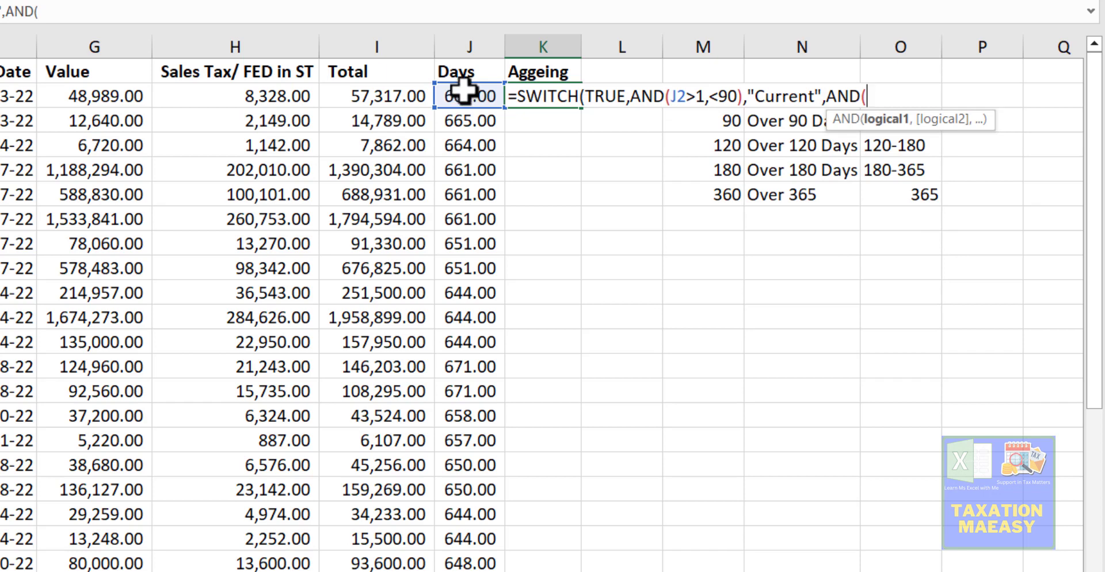
left_click(463, 90)
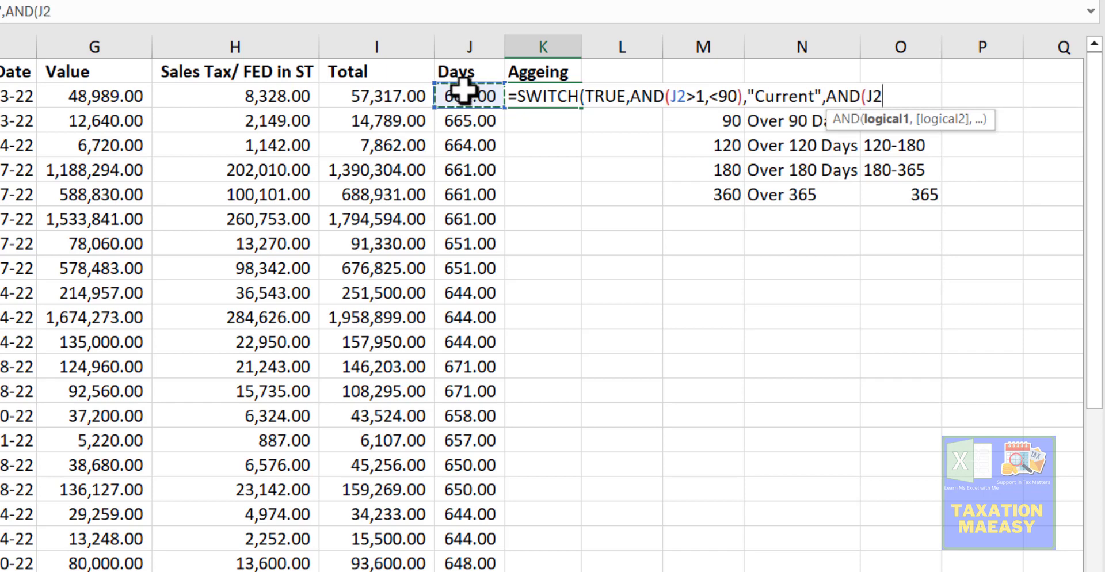
type(">90,")
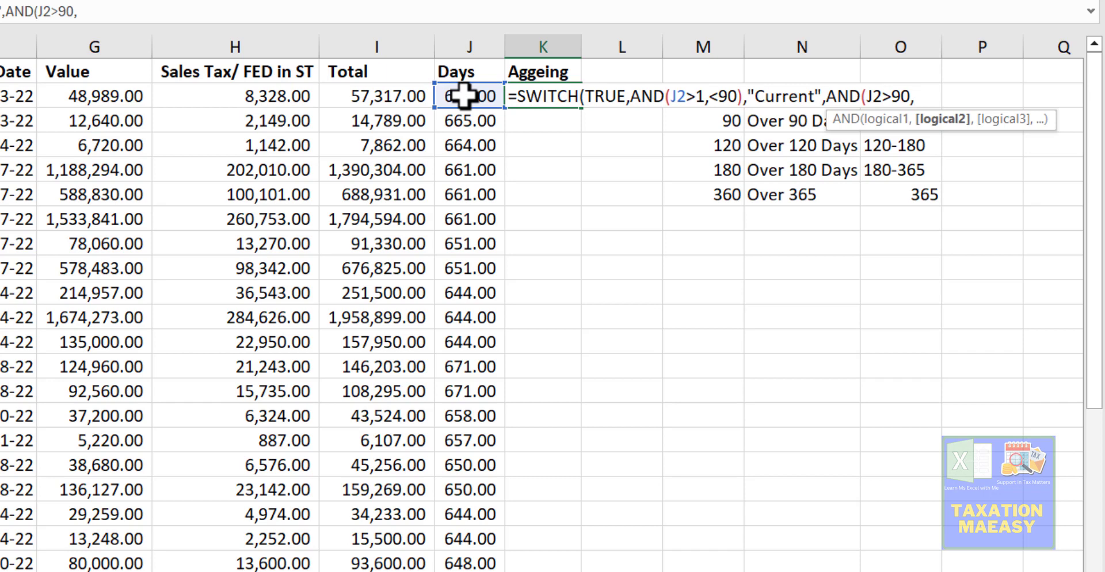
left_click(461, 96)
type(">")
key("BackSpace")
type("<120")
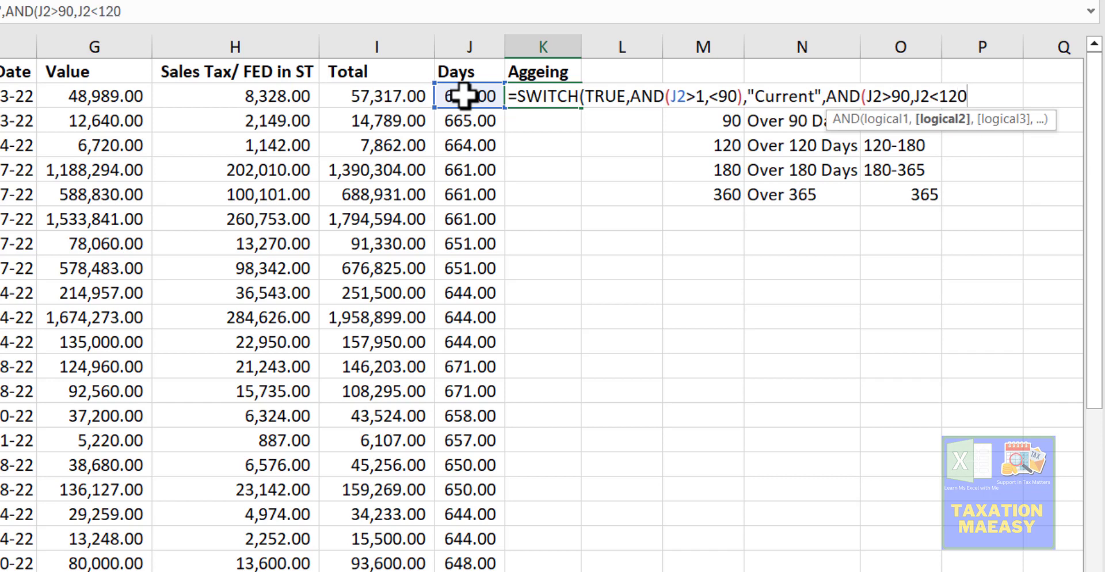
type("(")
key("BackSpace")
type(")")
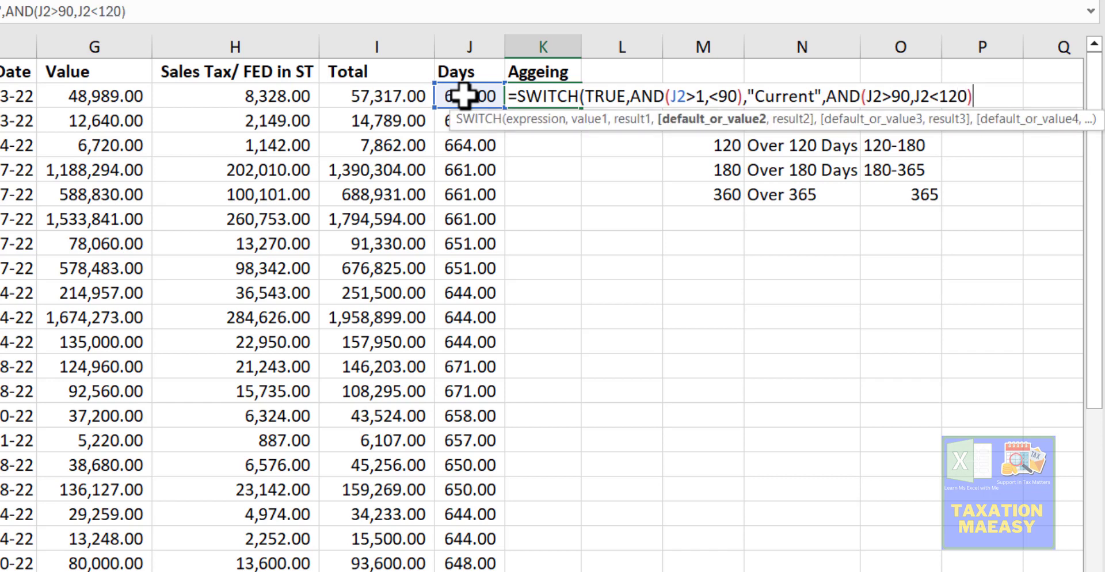
- Enter "Over 90 Days" as the result for the second SWITCH condition
type(",")
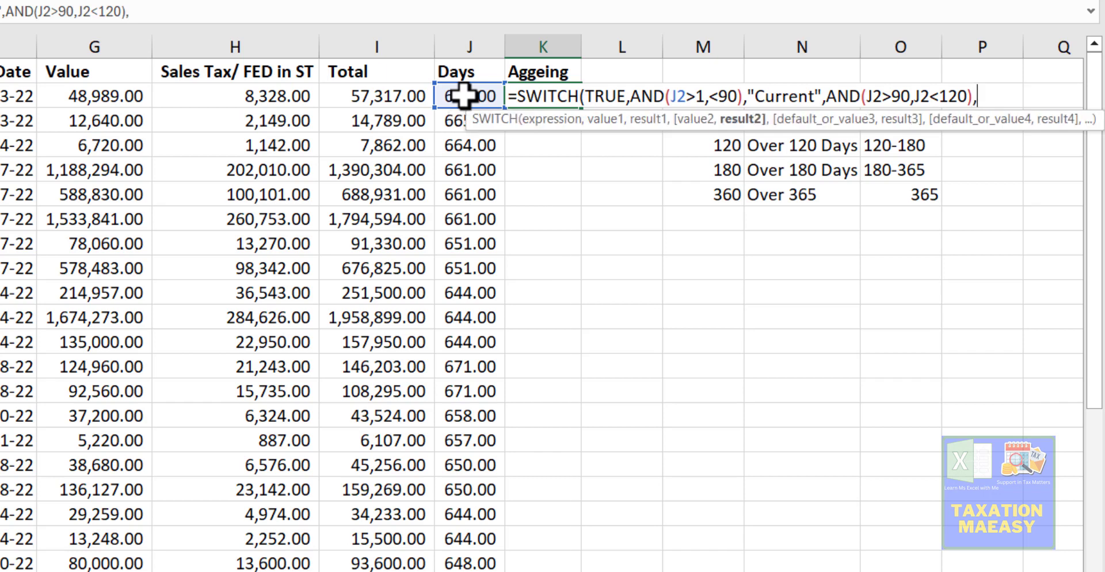
type("\"O")
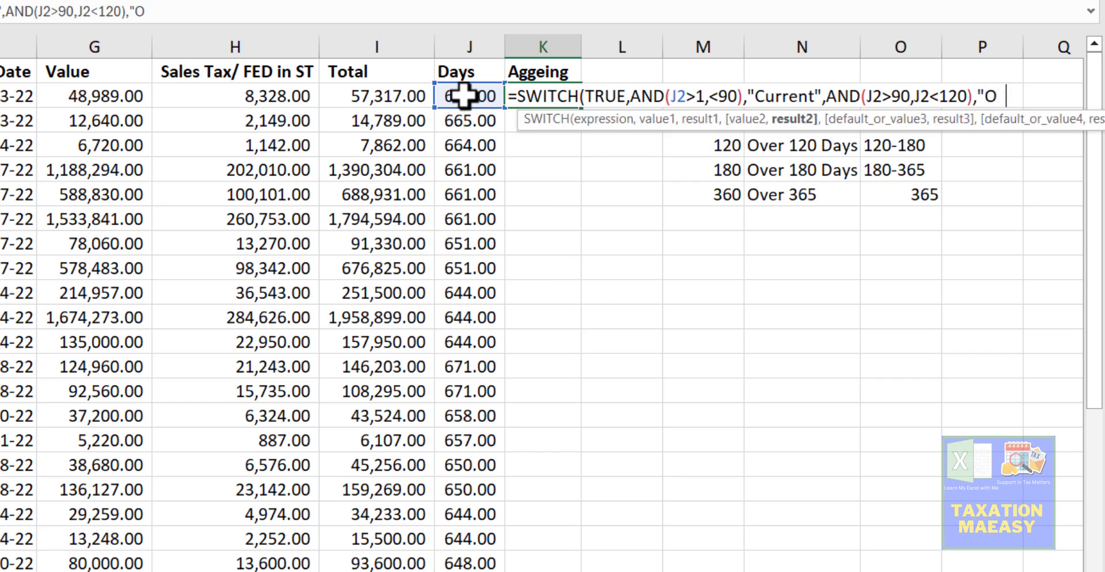
type("ver 90")
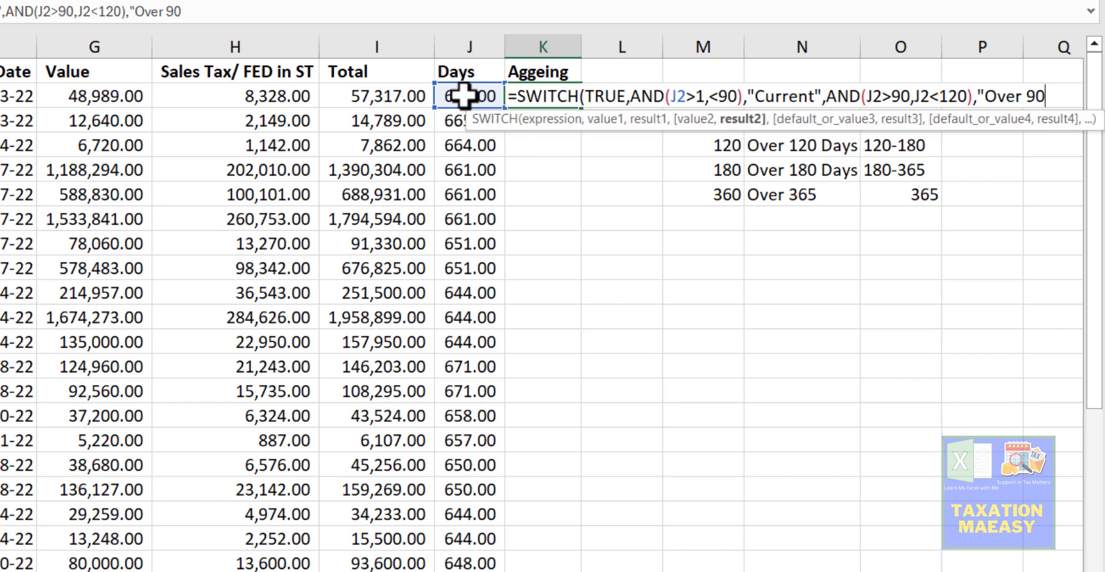
type(" Days")
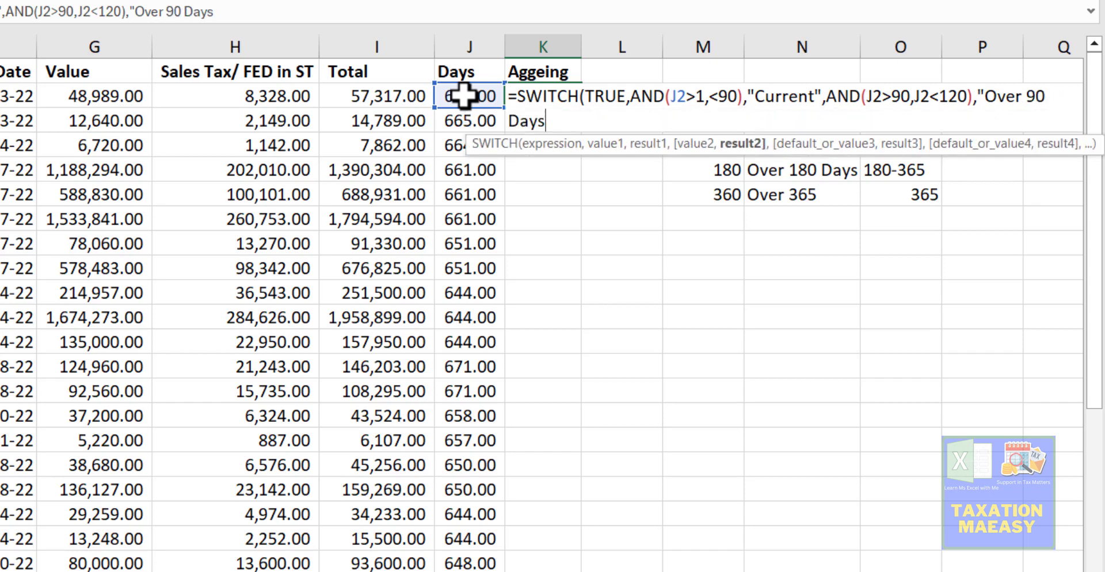
type("\",")
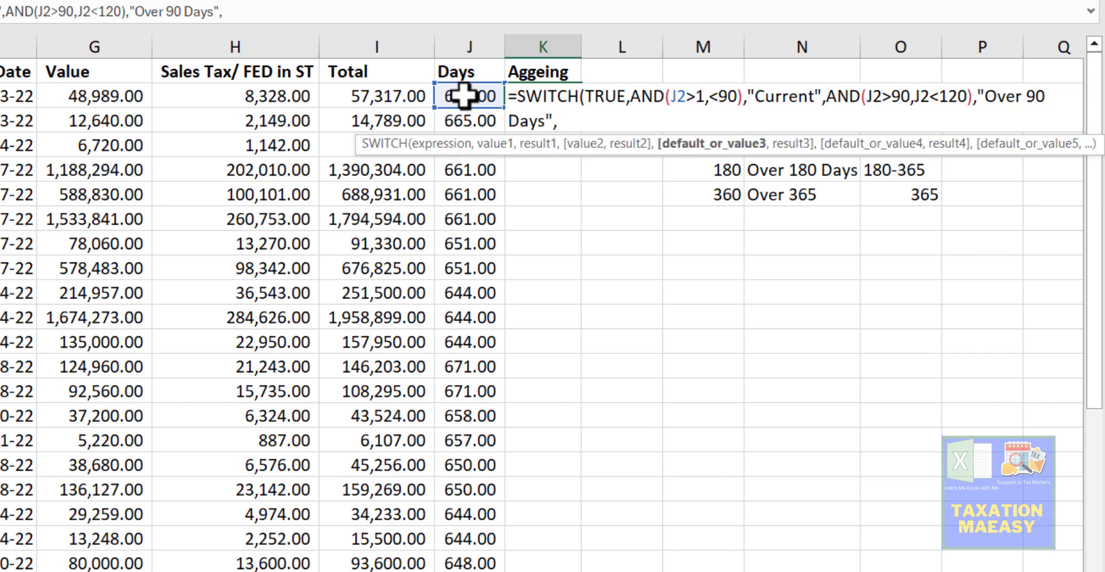
- Add the third condition AND(J2>120,J2<180) to the SWITCH formula
type("and")
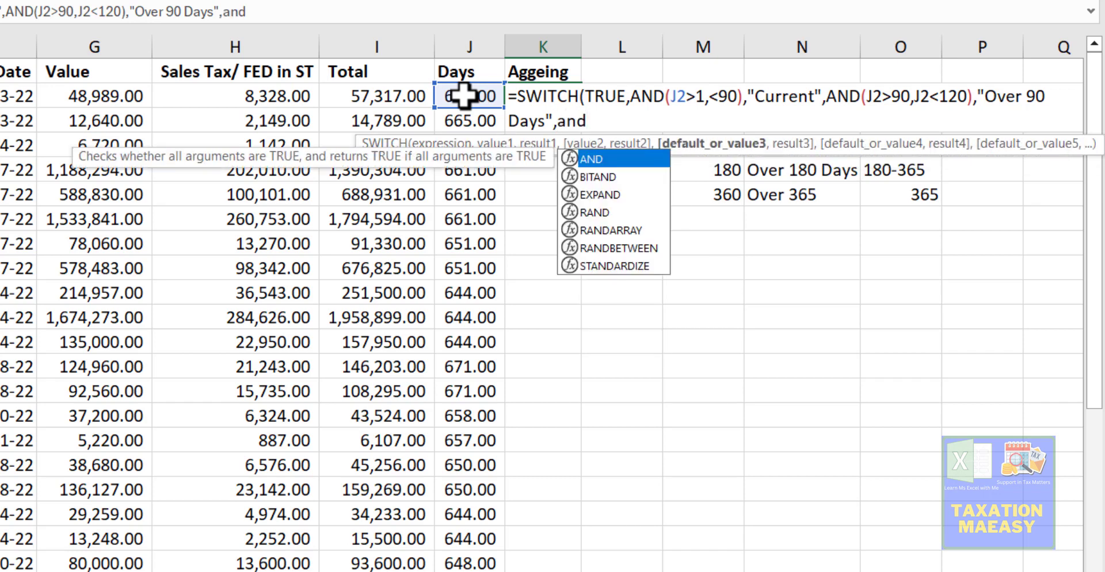
key("Tab")
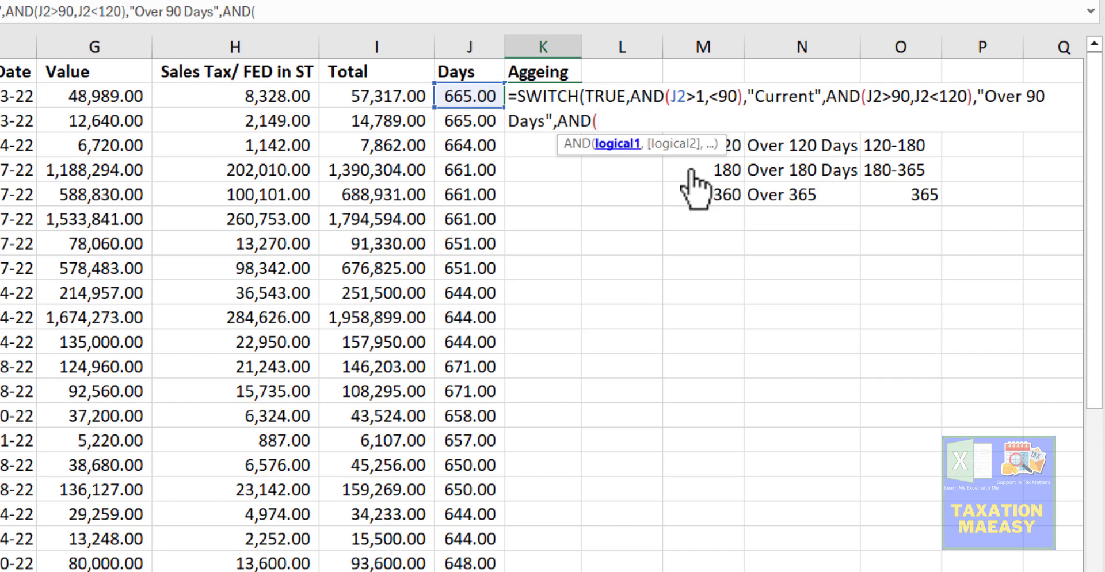
left_click(470, 95)
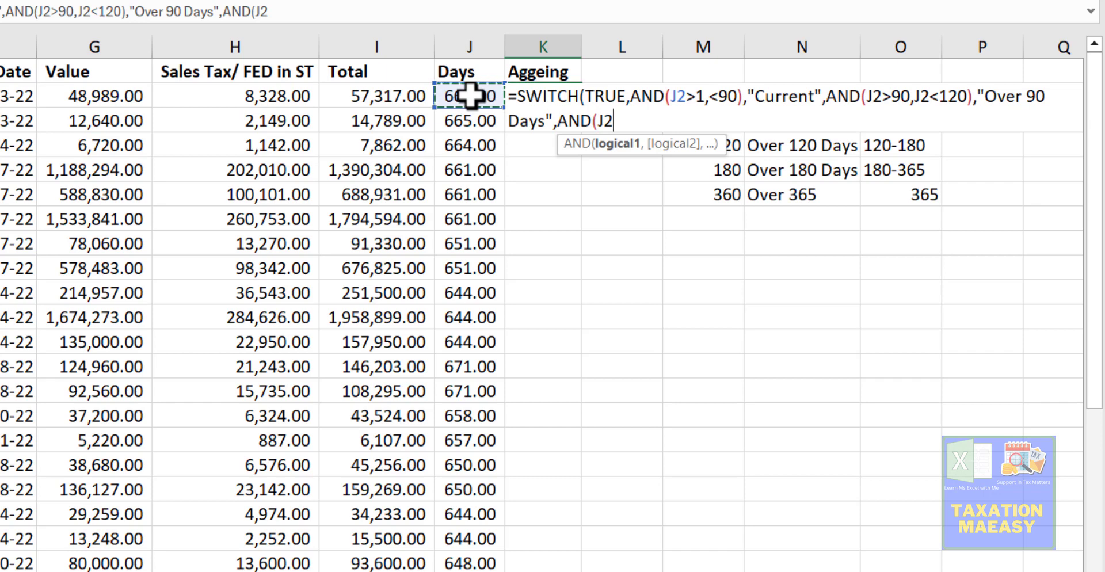
type(">120")
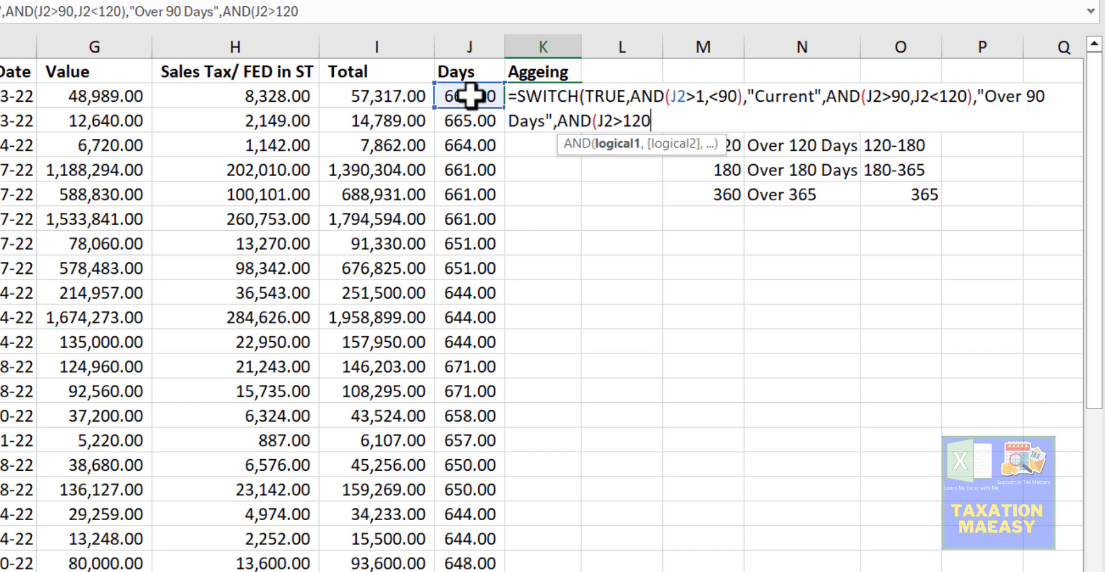
type(",")
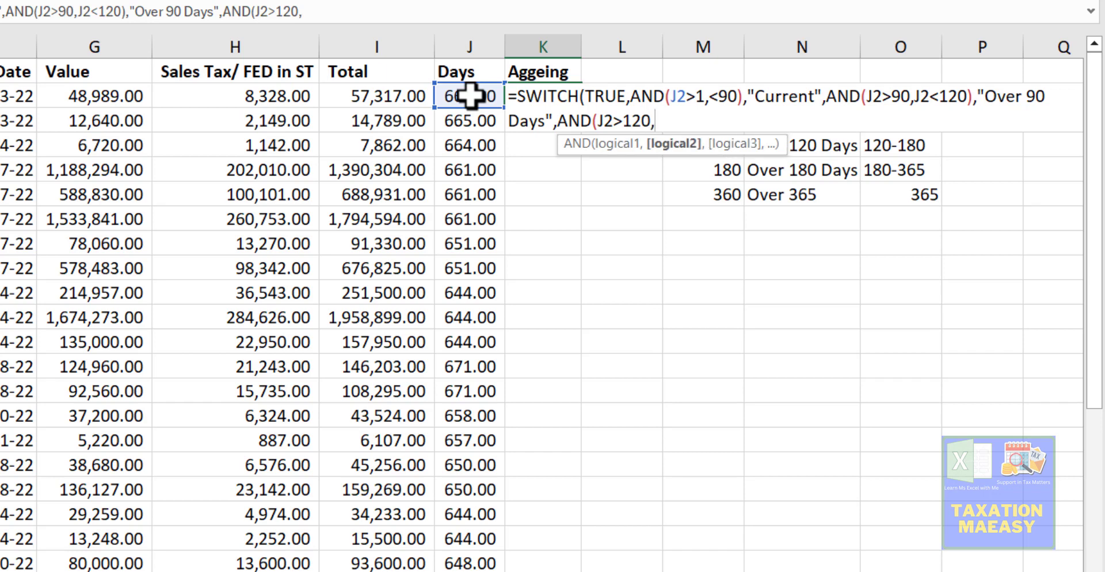
left_click(469, 95)
type("<180")
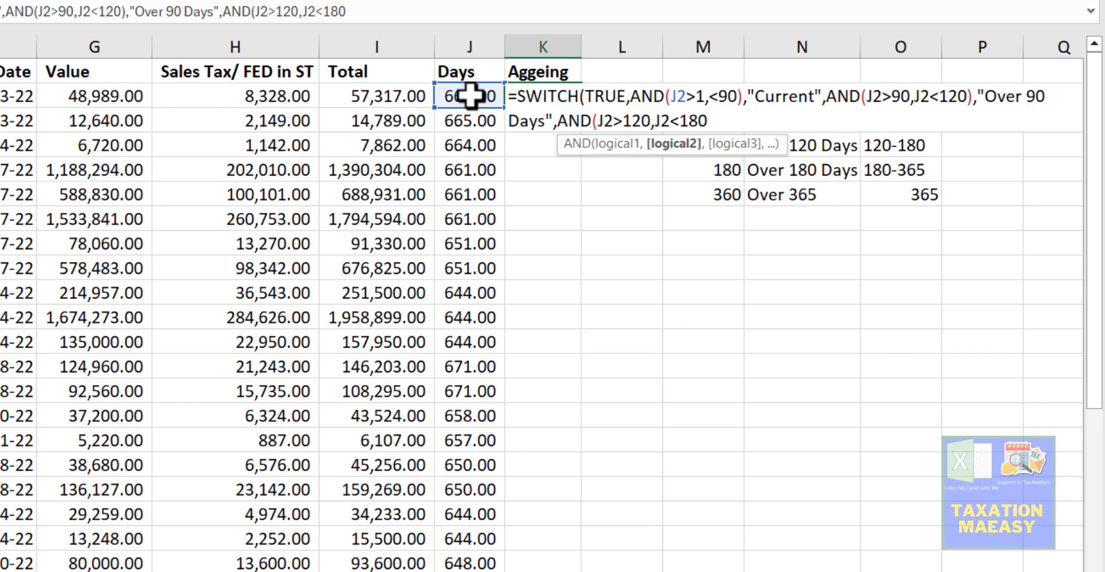
type(")")
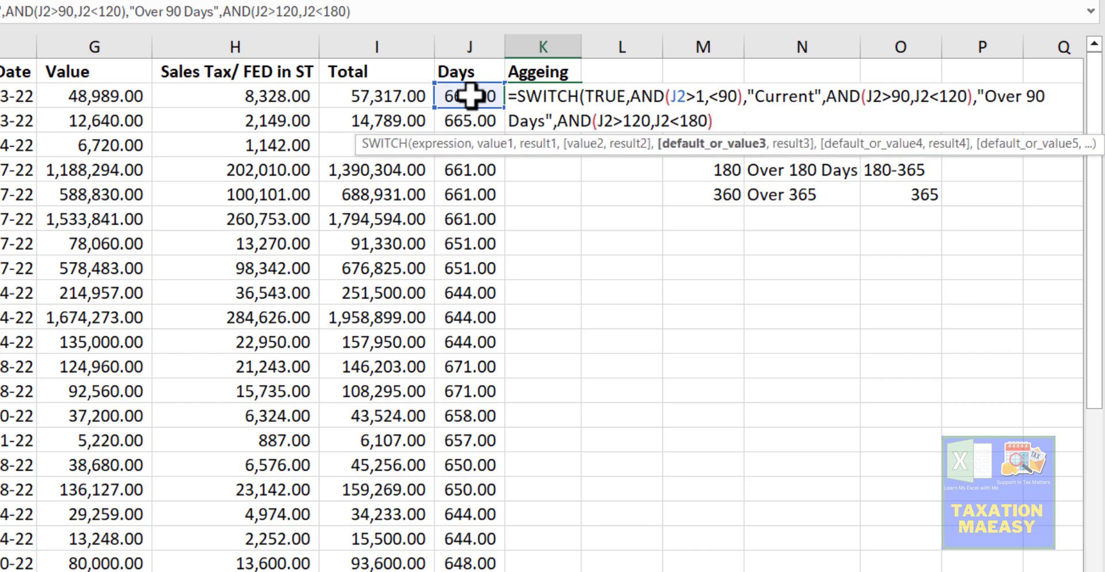
- Enter "Over 120 Days" as the result for the third SWITCH condition
type(",\"")
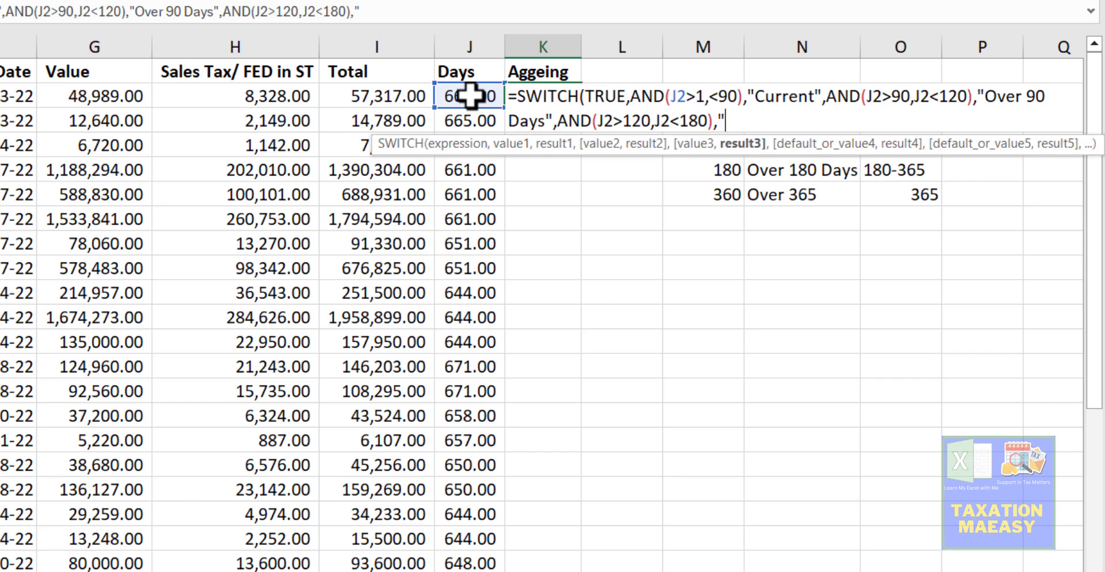
type("Over")
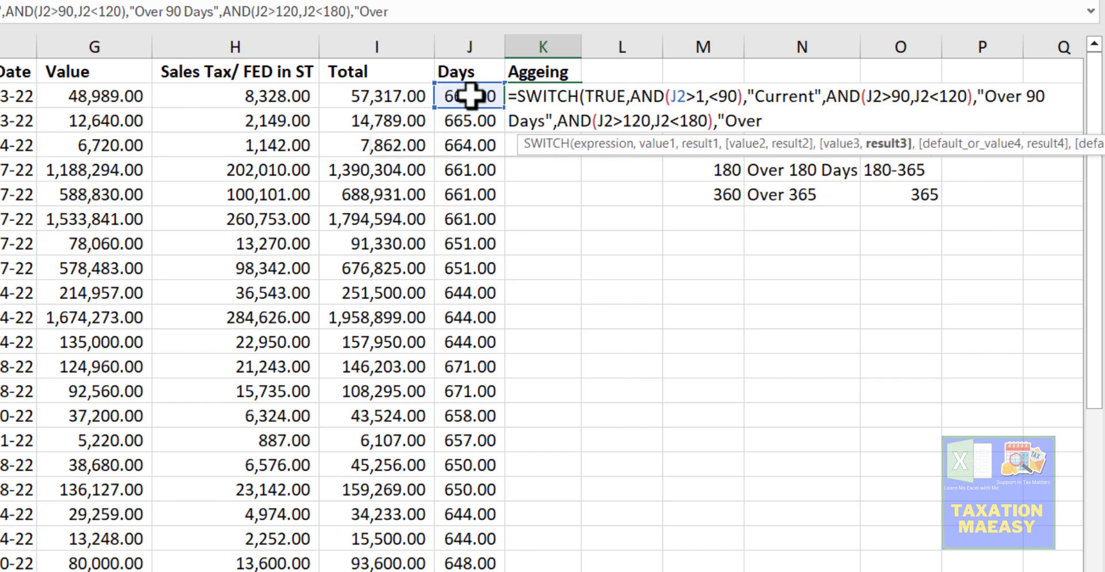
type(" 120/d")
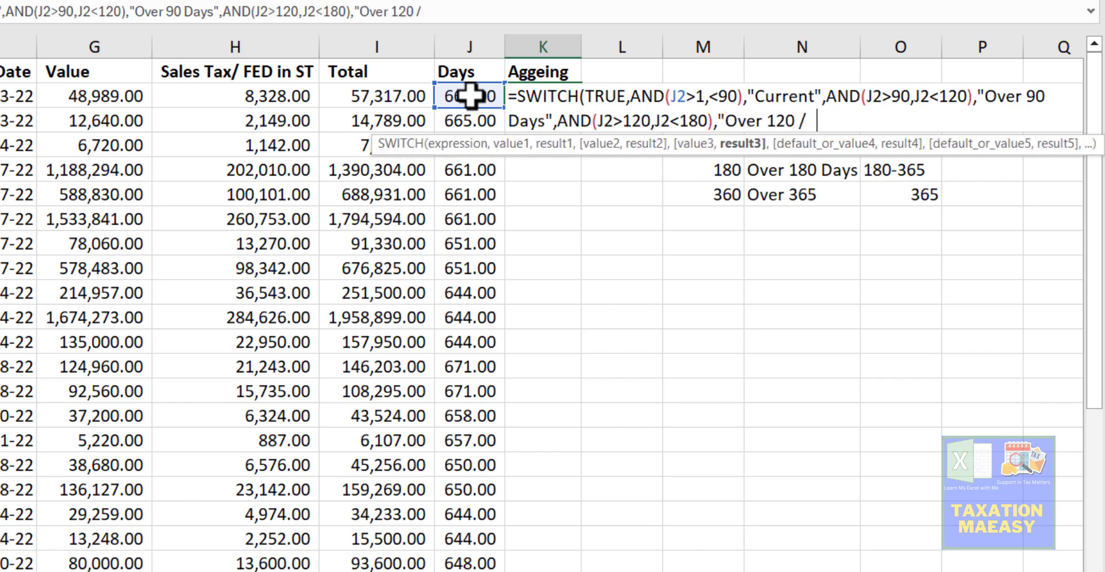
key("BackSpace")
key("BackSpace")
type("Days")
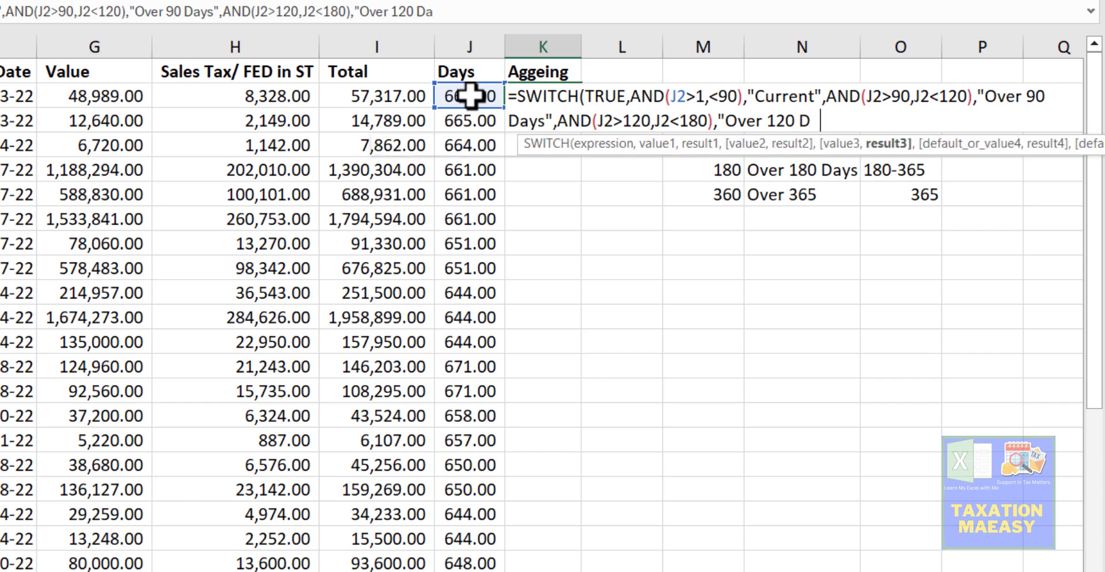
type("\",")
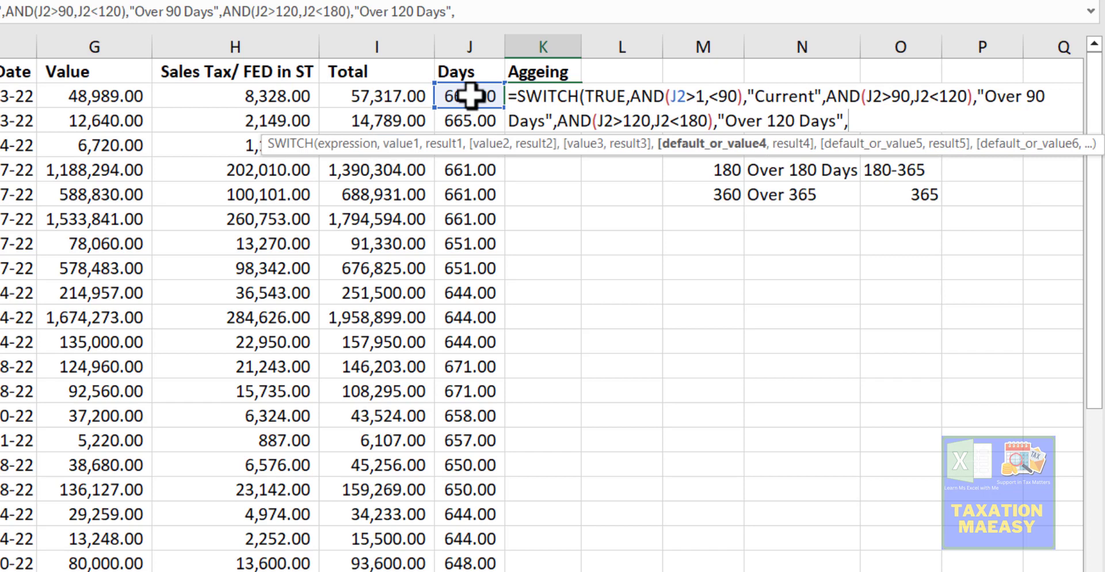
- Add the fourth condition AND(J2>180,J2<365) to the SWITCH formula
type("and")
key("Tab")
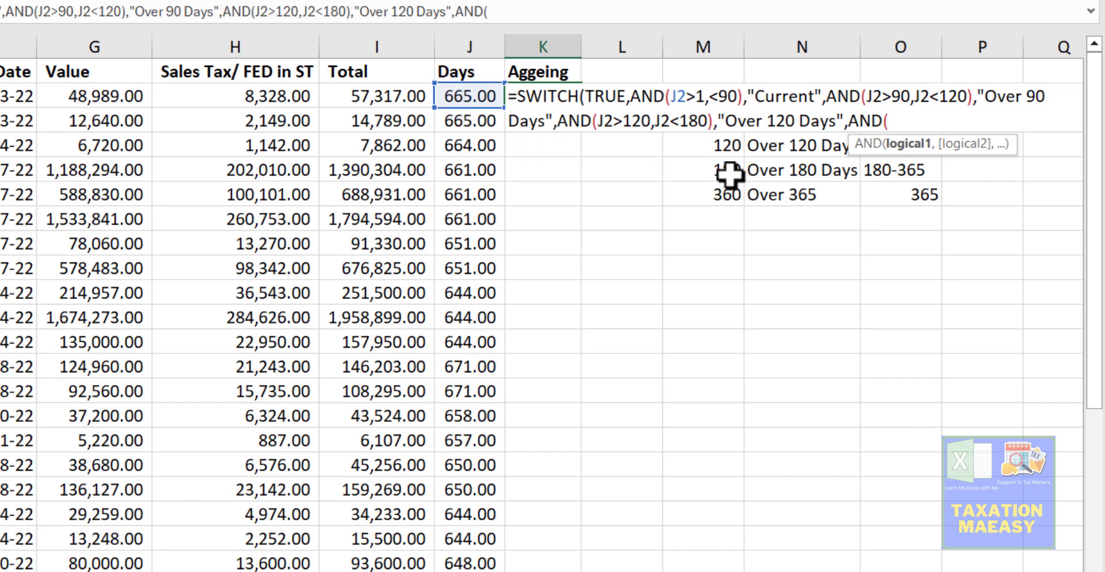
left_click(471, 97)
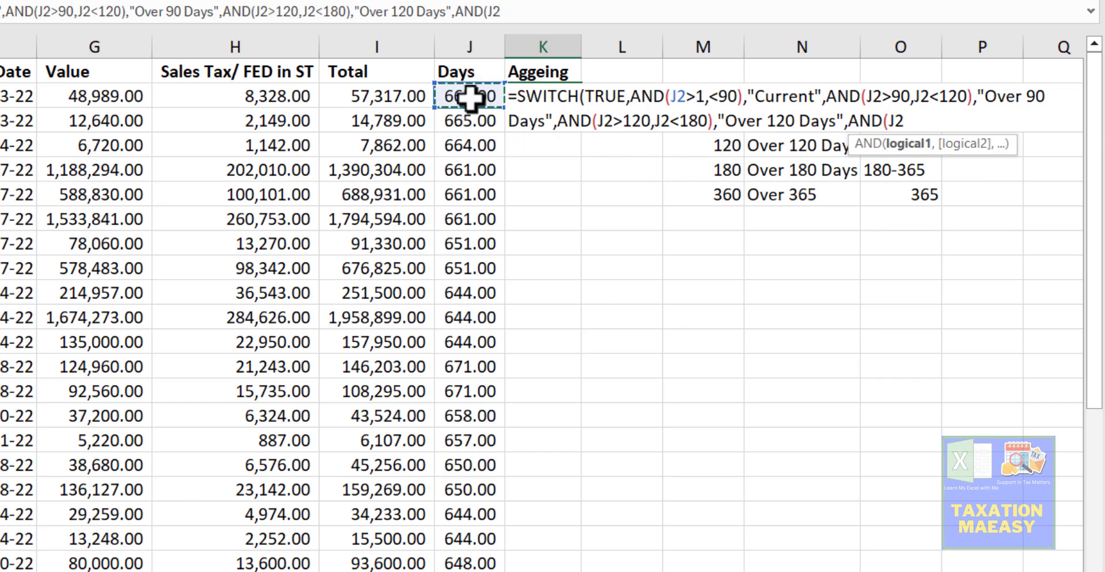
type(">180")
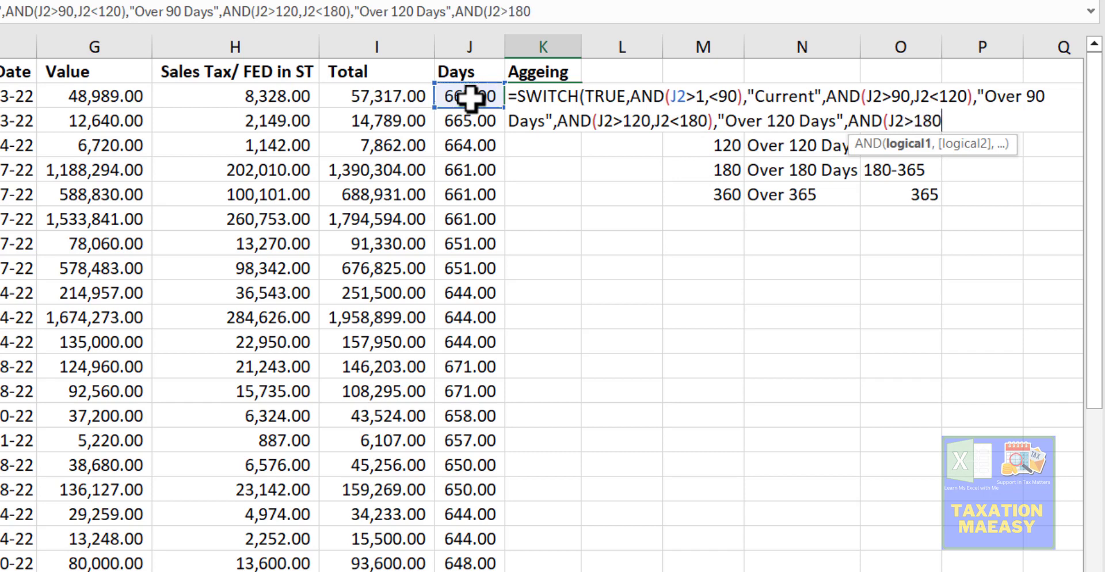
type(",")
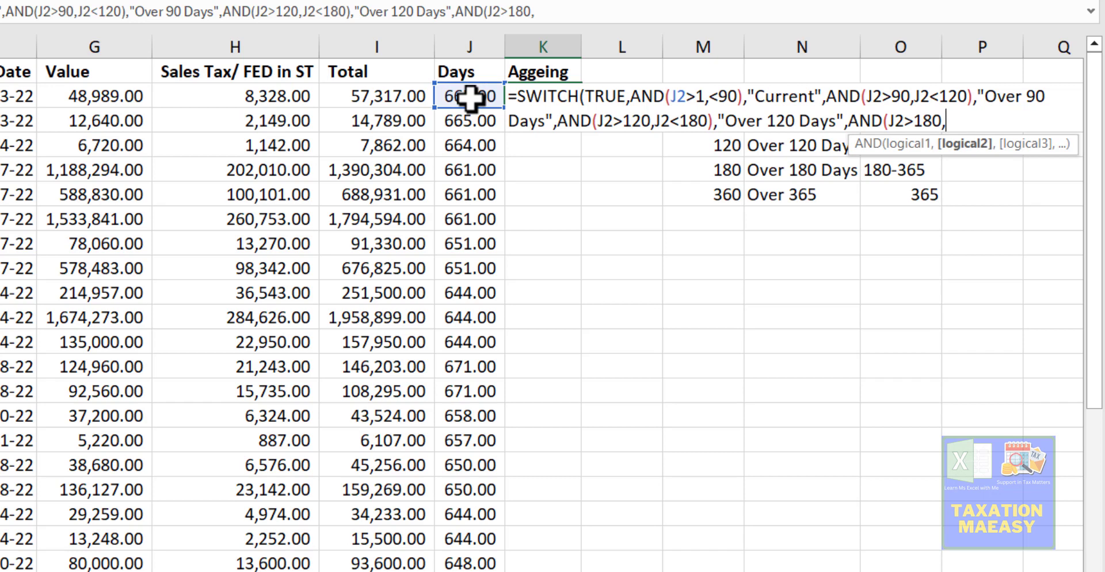
left_click(470, 98)
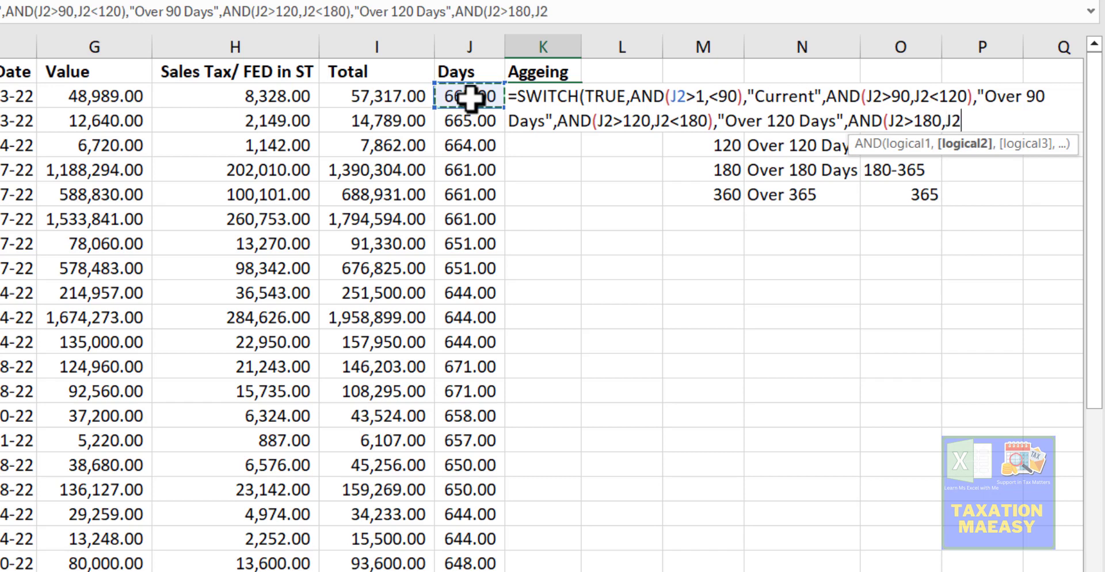
type("Days\",AND(J2>180,J2<365")
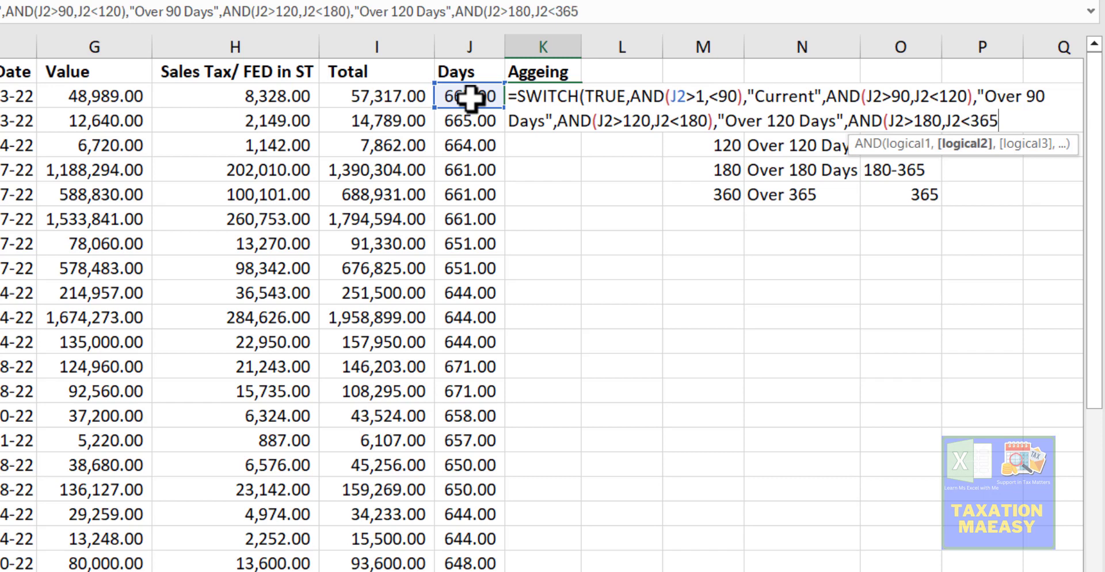
type("),")
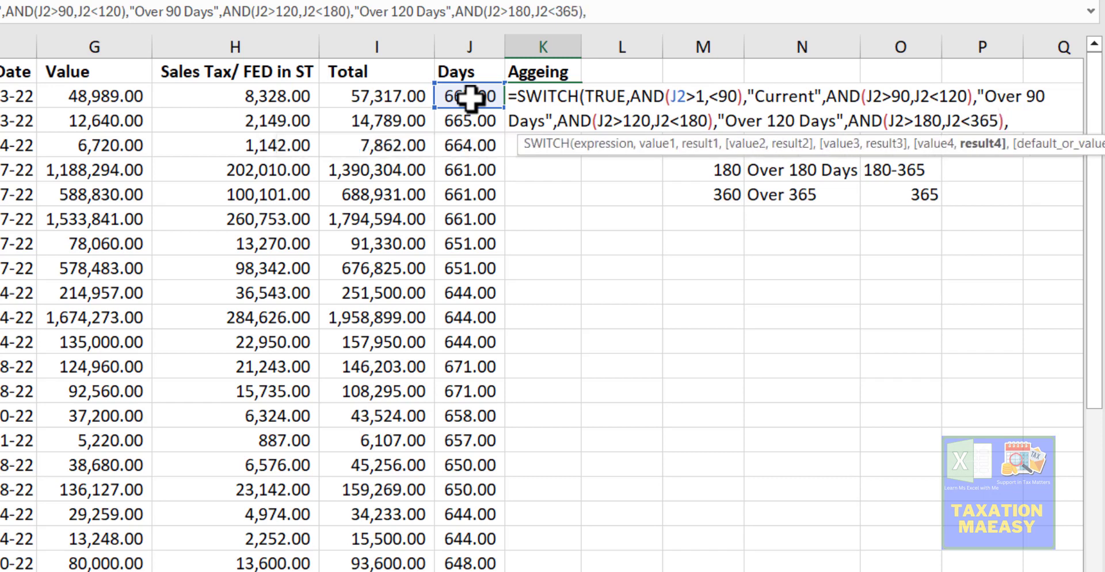
- Enter "Over 180 Days" as the result for the fourth SWITCH condition
type("\"")
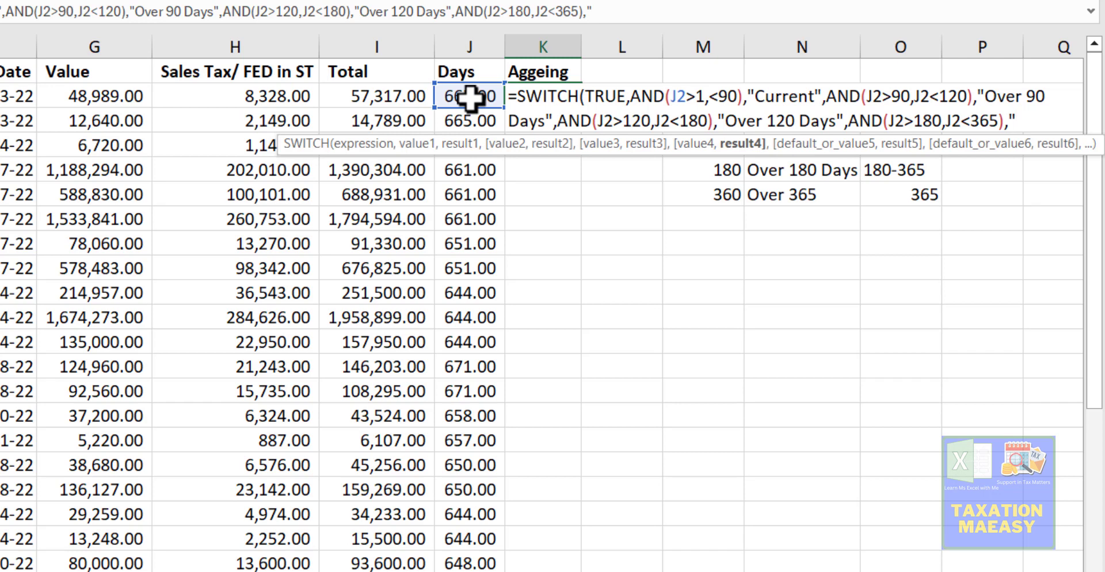
type("Over")
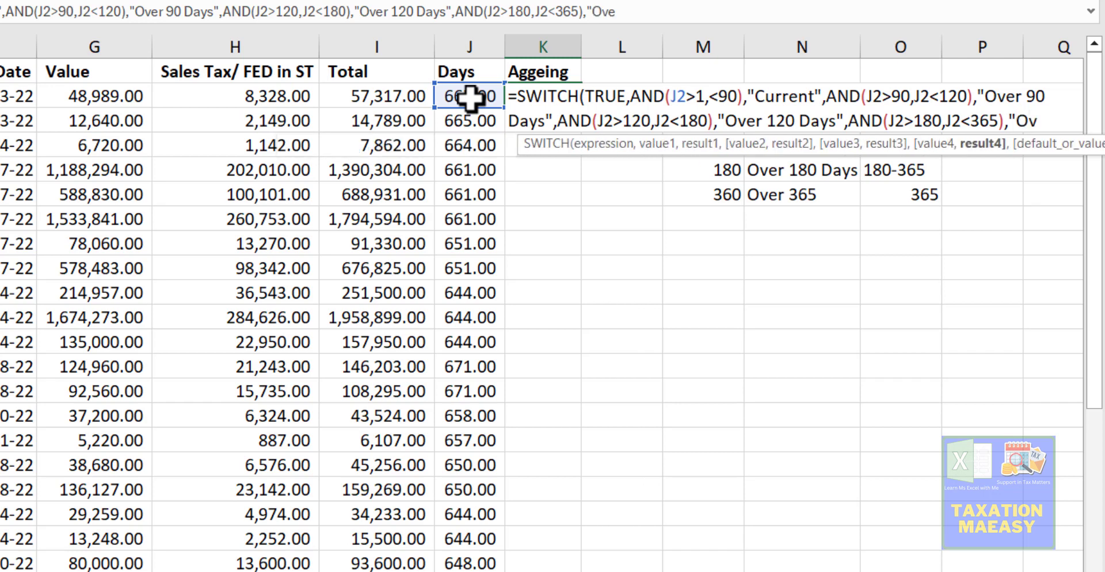
type(" 180")
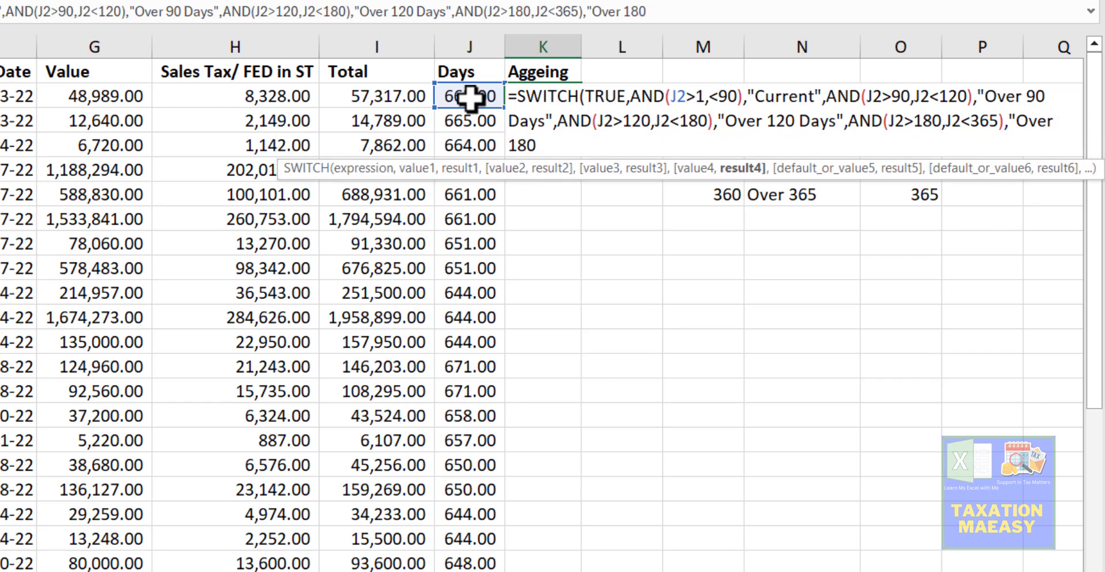
type(" Days")
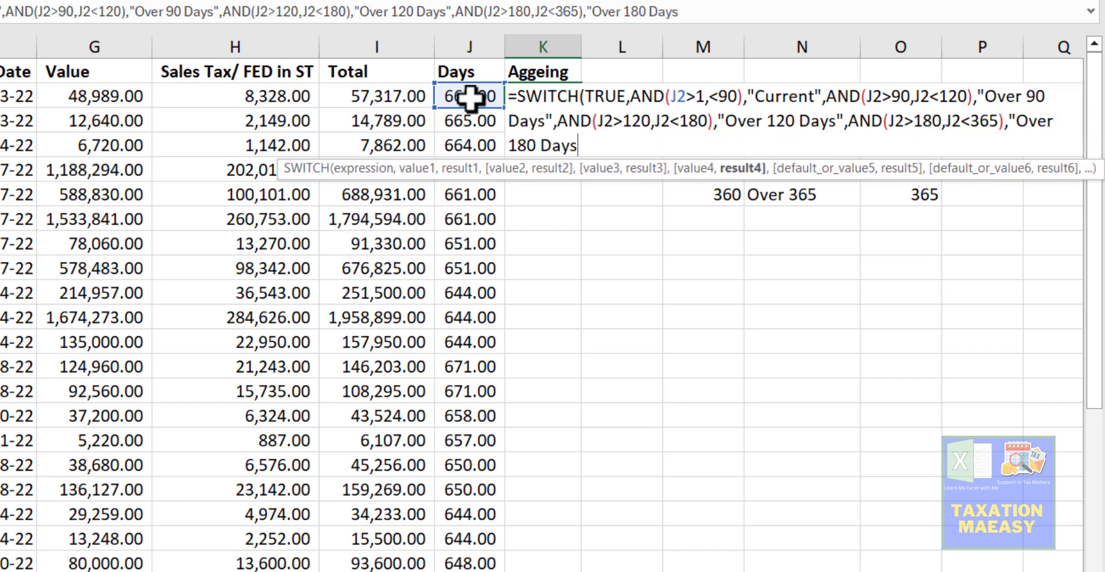
type("\",")
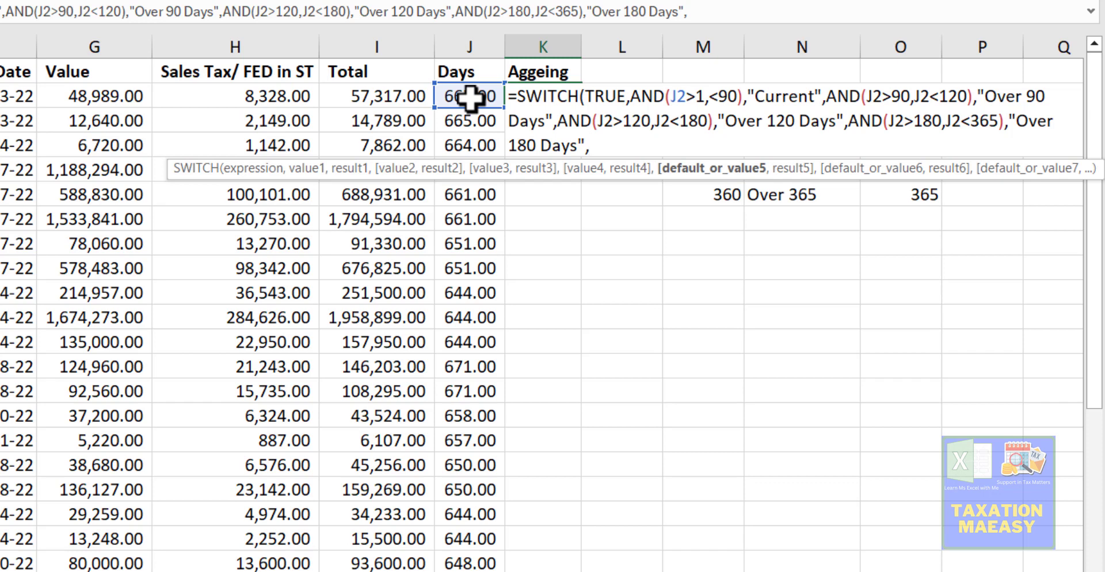
- Add the last SWITCH pair, J2>36 returning "Over 365 Days", then close the formula and submit it
left_click(471, 98)
type(">36,")
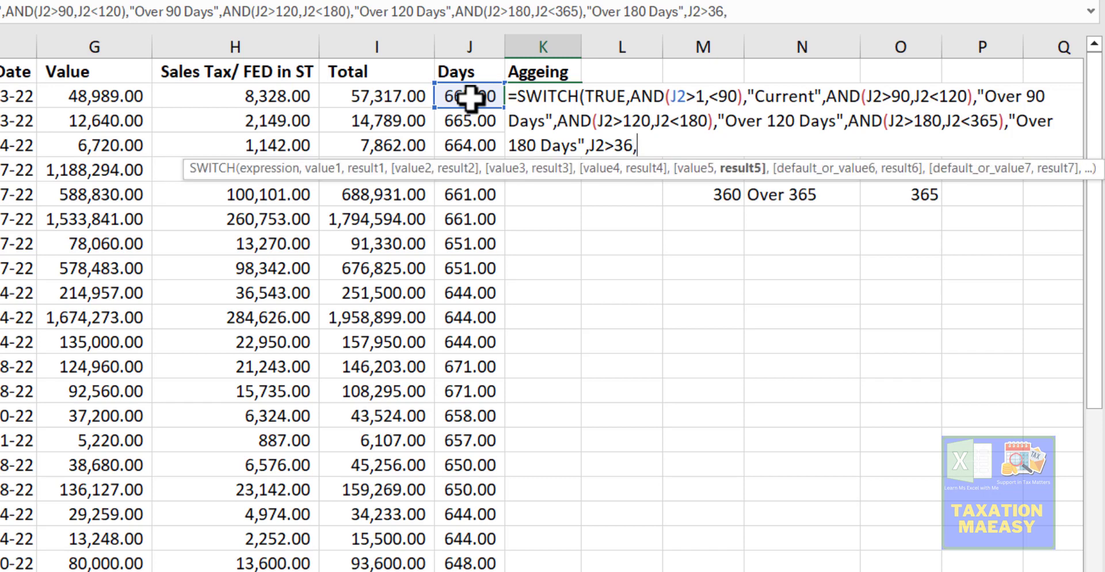
type("\"Over 36")
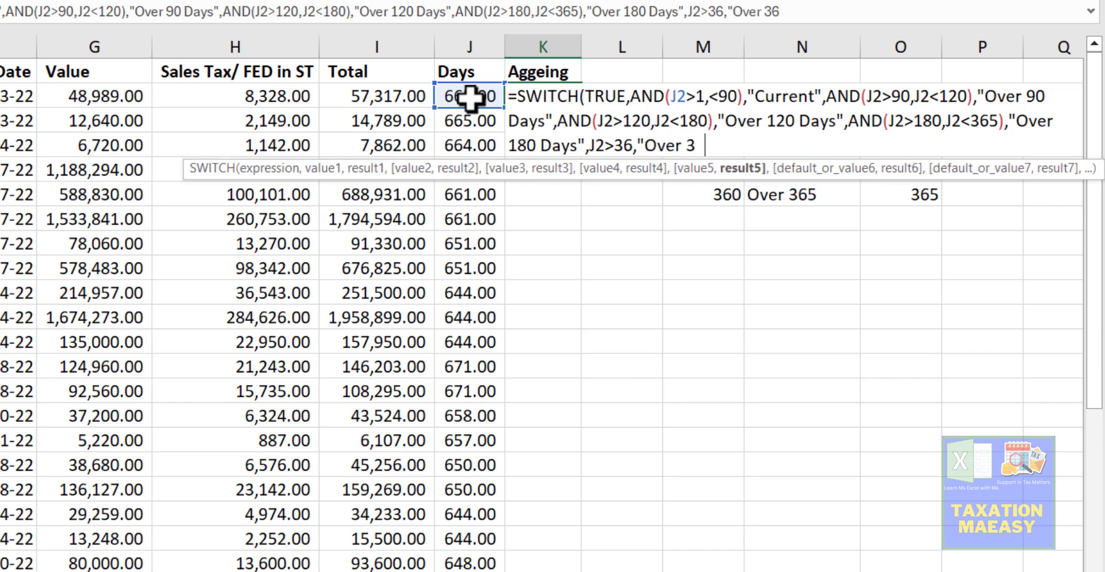
type("5 Days")
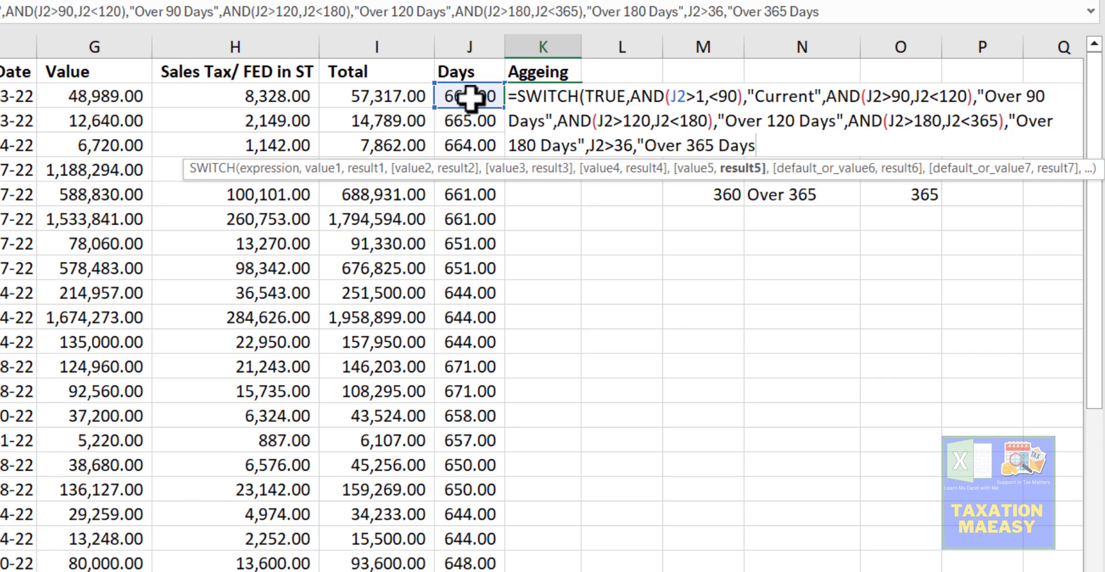
key("Return")
key("Return")
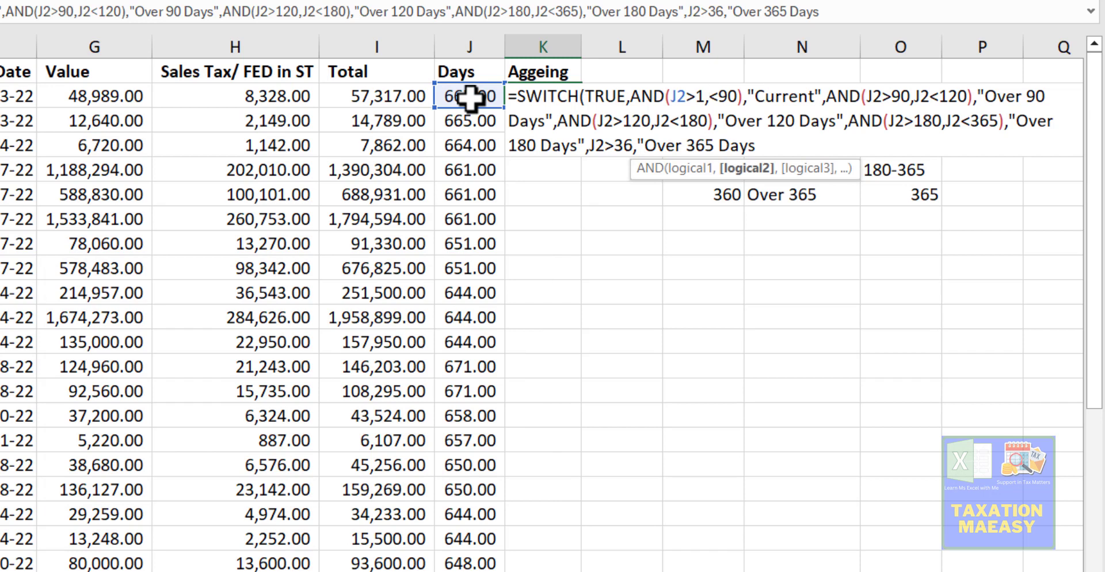
key("Down")
key("Down")
key("Right")
key("Right")
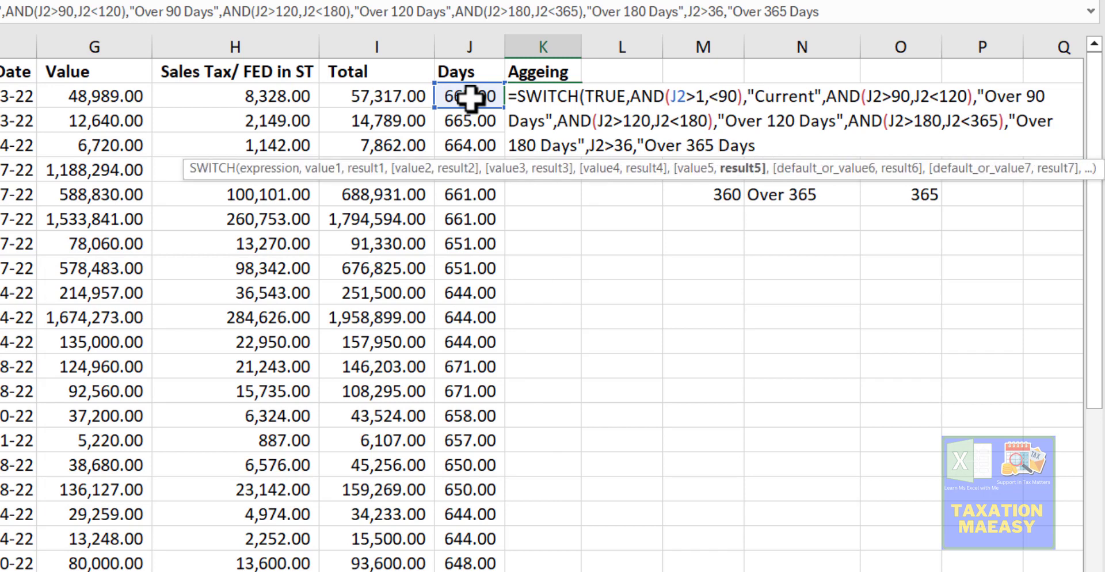
type("\")")
key("Return")
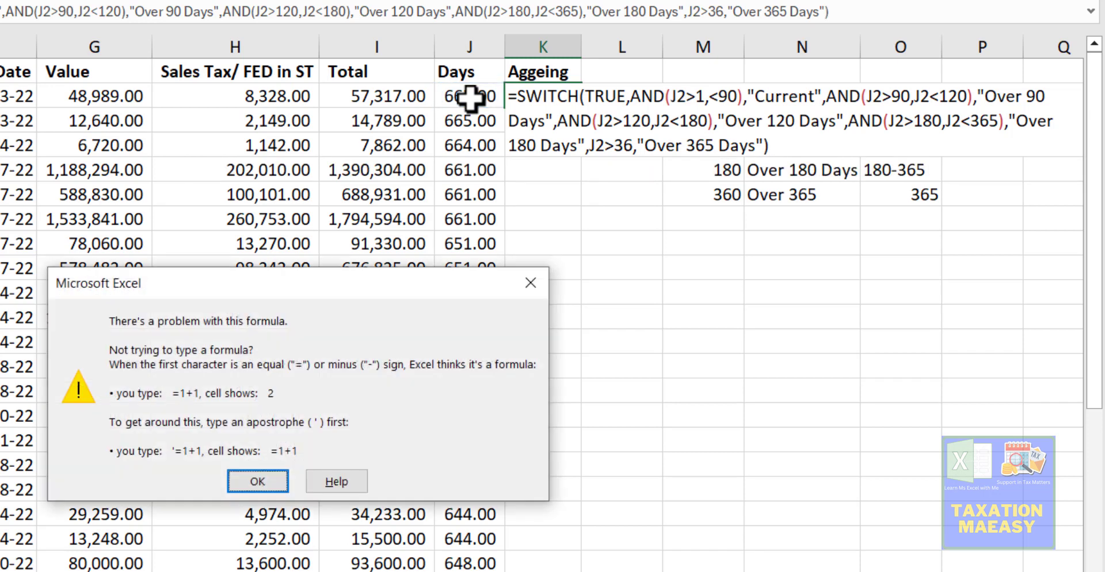
- Complete the first condition as AND(J2>1,J2<90) and fill the K2 formula down the Aggeing column
key("Return")
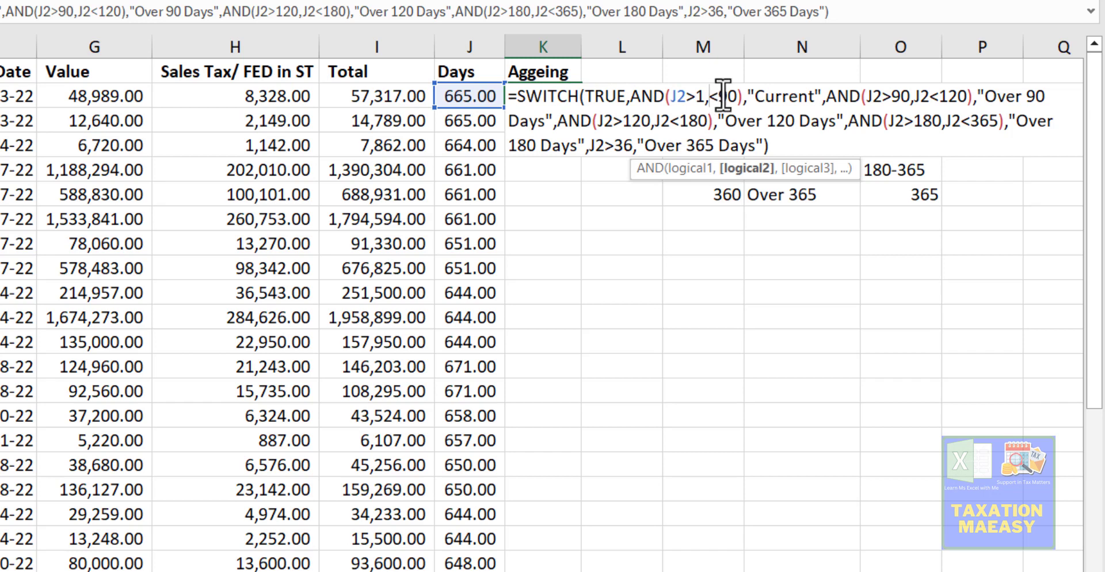
left_click(475, 96)
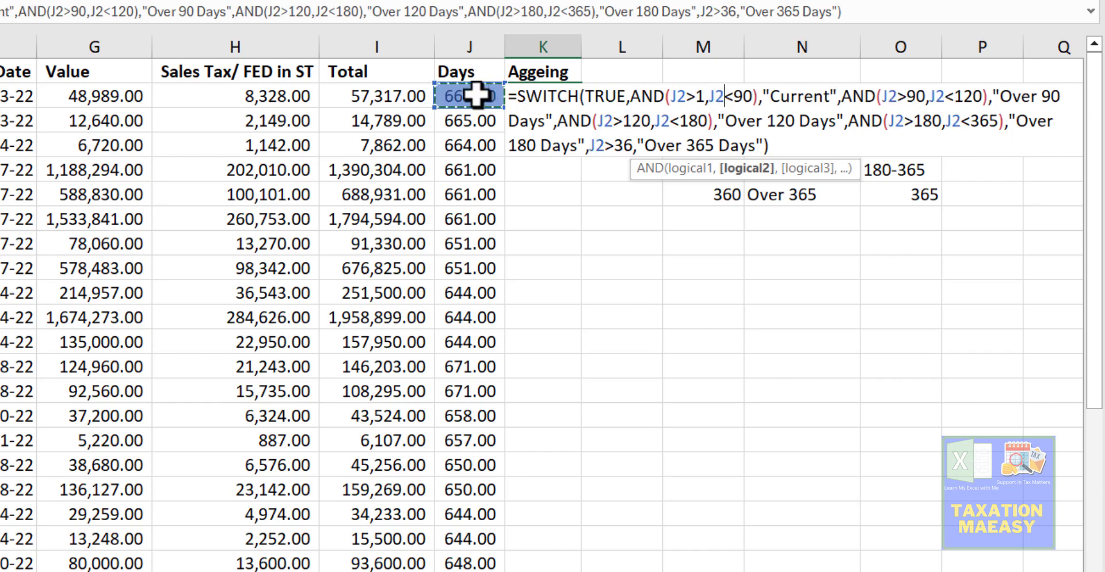
key("Return")
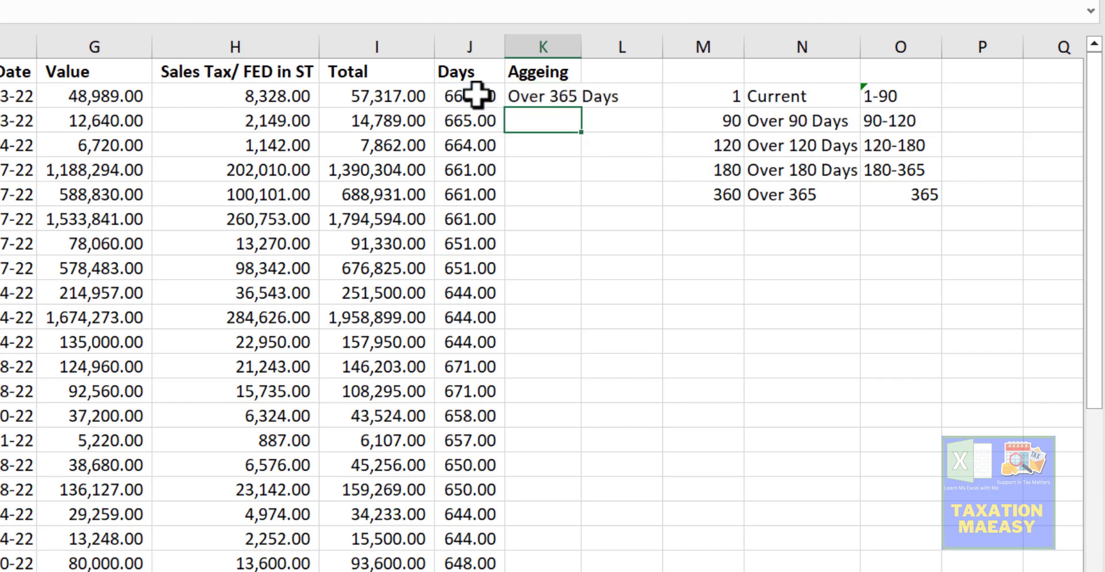
key("Up")
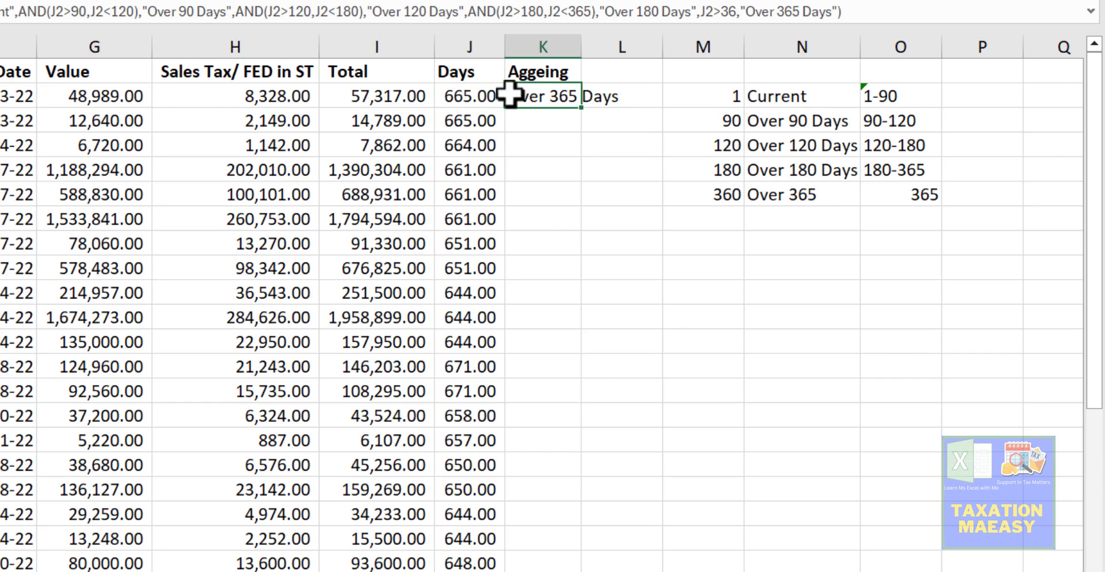
double_click(579, 109)
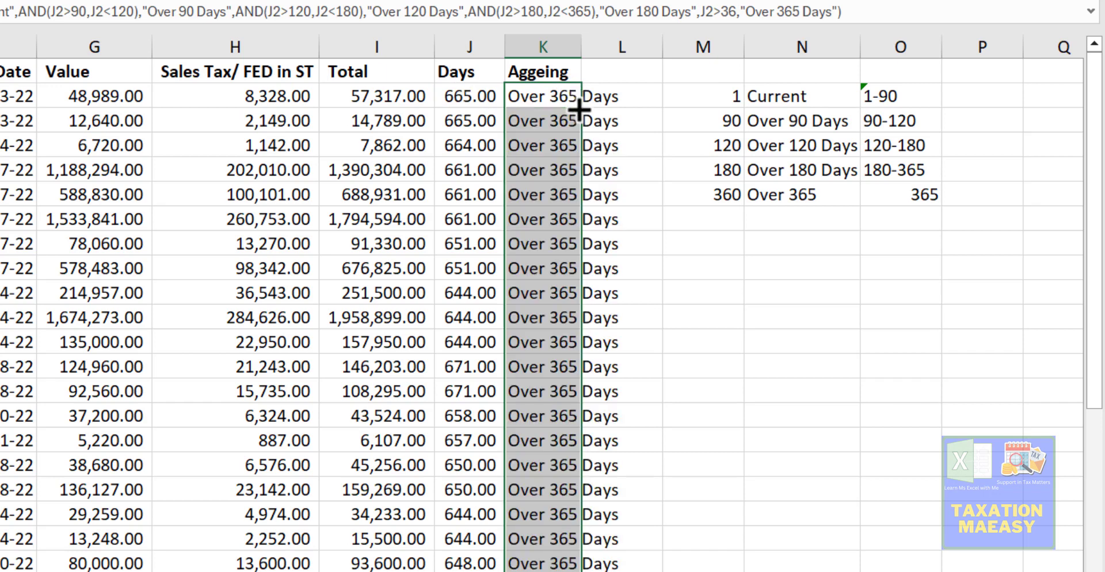
- Review the ageing categories down column K as far as the last invoice row
left_click(540, 219)
key("Down")
key("Down")
key("Down")
key("Down")
key("Down")
key("Down")
key("Down")
key("Down")
key("Down")
key("Down")
key("Down")
key("Down")
key("Down")
key("Down")
key("Down")
key("Down")
key("Down")
key("Down")
key("Down")
key("Down")
key("Down")
key("Down")
key("Down")
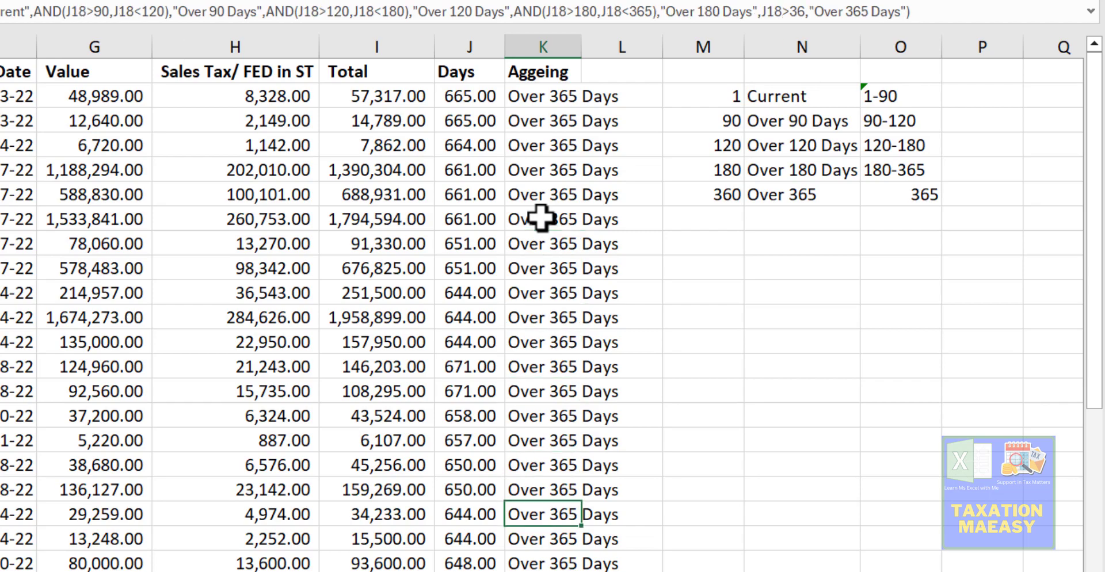
key("Down")
key("Down")
key("Down")
key("Down")
key("Down")
key("Down")
key("Down")
key("Down")
key("Down")
key("Down")
key("Down")
key("Down")
key("Down")
key("Down")
key("Down")
key("Down")
key("Down")
key("Down")
key("Down")
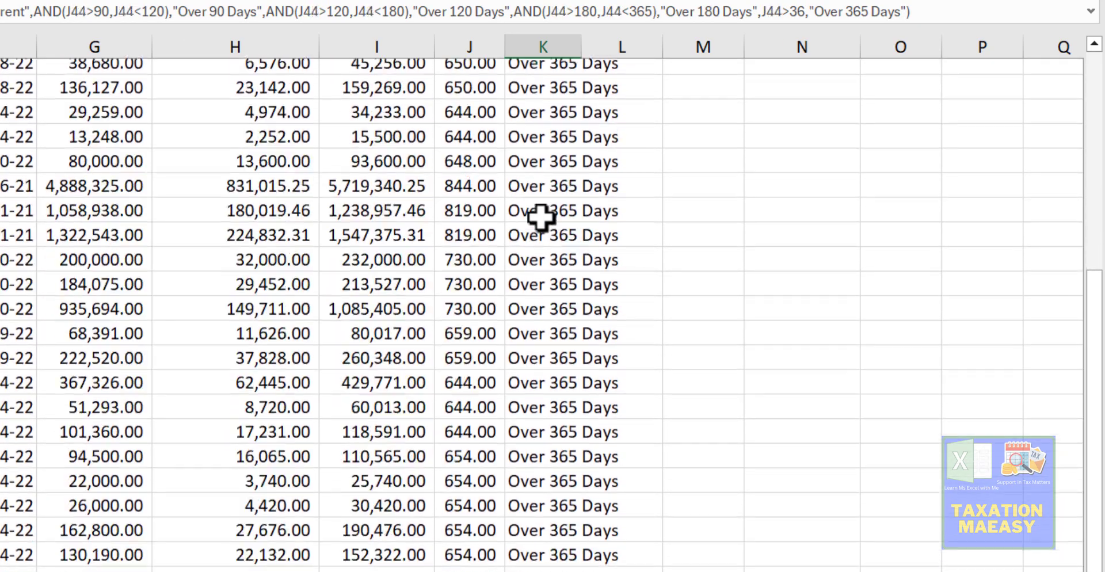
key("Down")
key("Down")
key("Down")
key("Down")
key("Down")
key("Down")
key("Down")
key("Down")
key("Down")
key("Down")
key("Down")
key("Down")
key("Down")
key("Down")
key("Down")
key("Down")
key("Down")
key("Down")
key("Down")
key("Down")
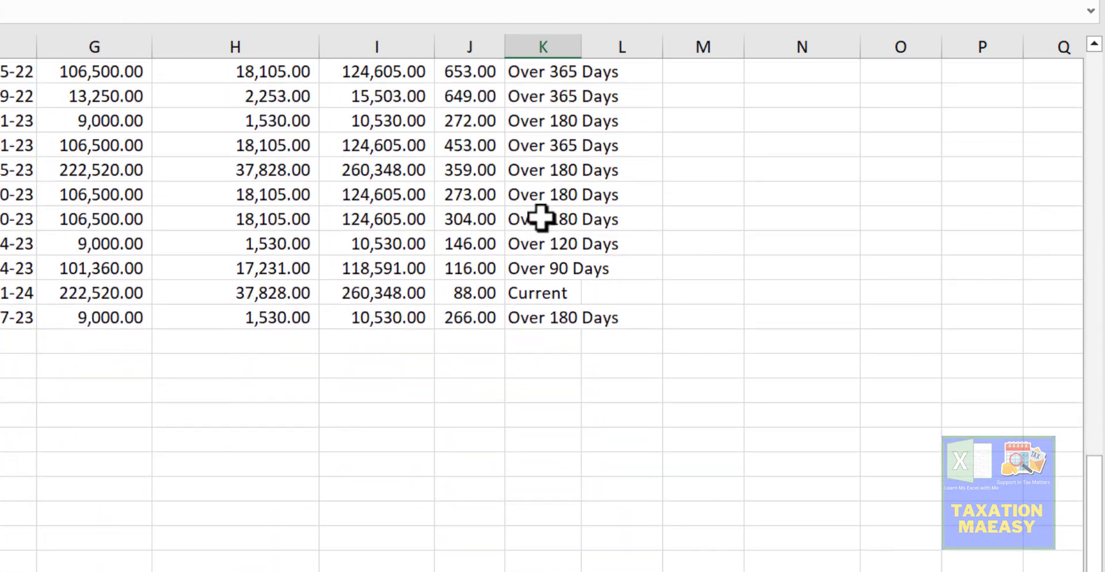
key("ctrl+Up")
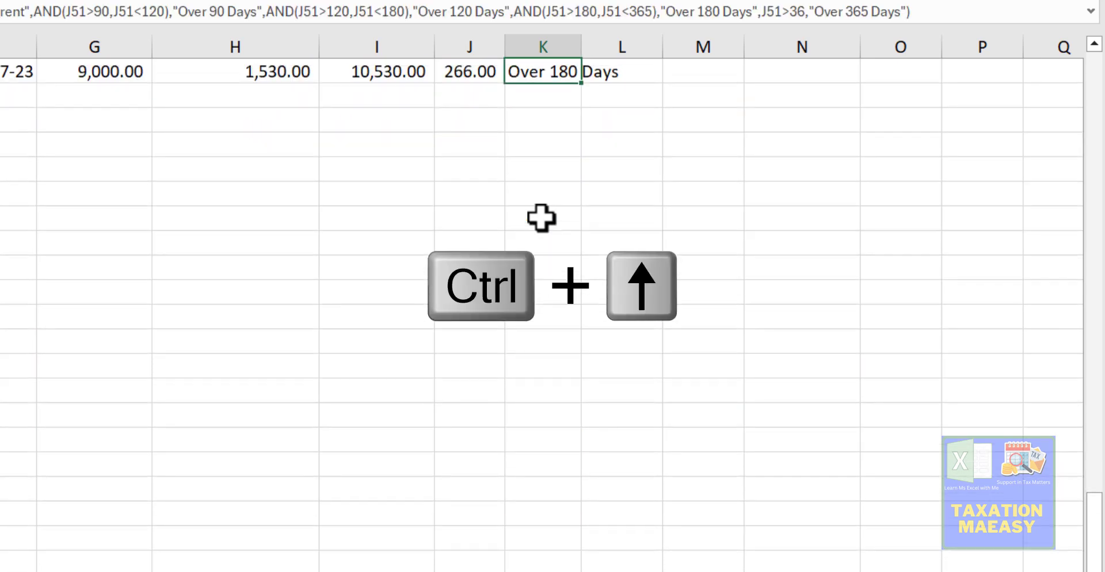
key("Up")
key("Up")
key("Up")
key("Down")
key("Down")
key("Down")
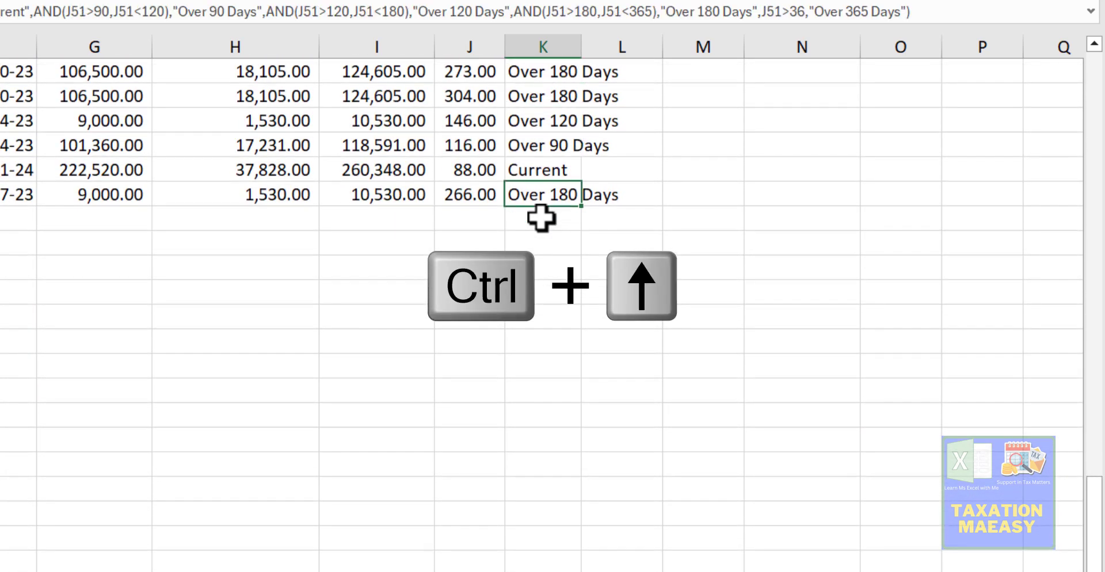
- Compare the Days values in column J with their ageing categories, working upward from the last invoice row
key("Left")
key("Up")
key("Up")
key("Up")
key("Up")
key("Up")
key("Up")
key("Up")
key("Up")
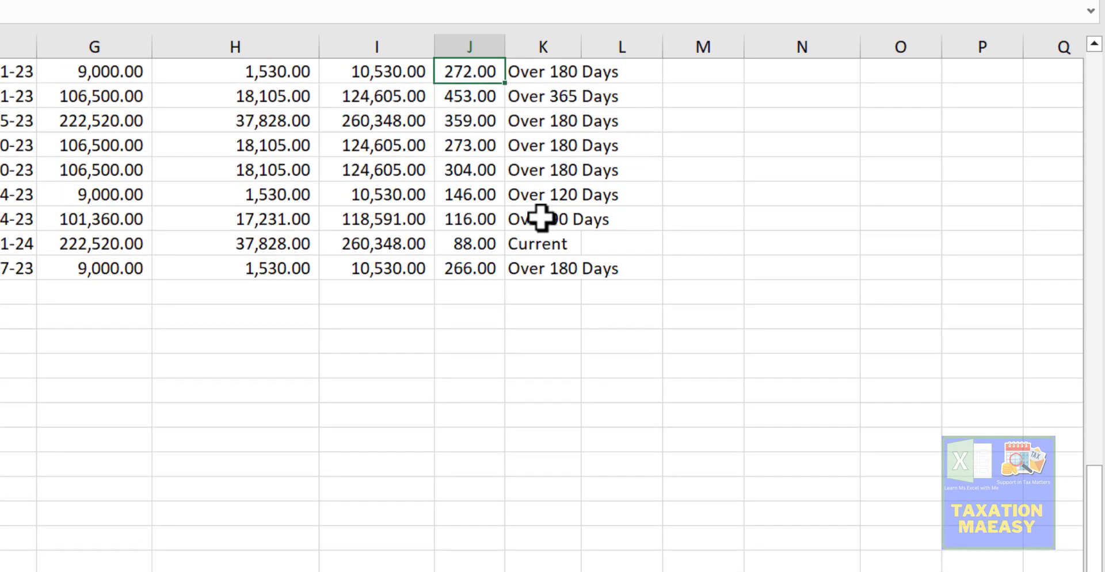
key("Up")
key("Up")
key("Up")
key("Up")
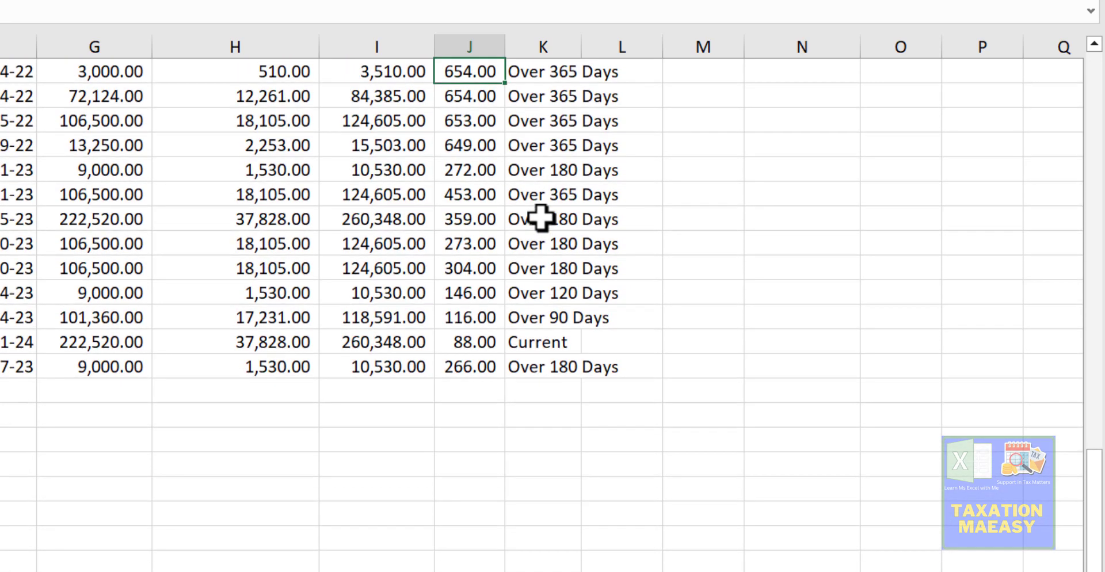
- Go through the Days values down column J to the last invoice row and check its ageing category
key("Down")
key("Down")
key("Down")
key("Down")
key("Down")
key("Down")
key("Down")
key("Down")
key("Down")
key("Down")
key("Down")
key("Down")
key("Right")
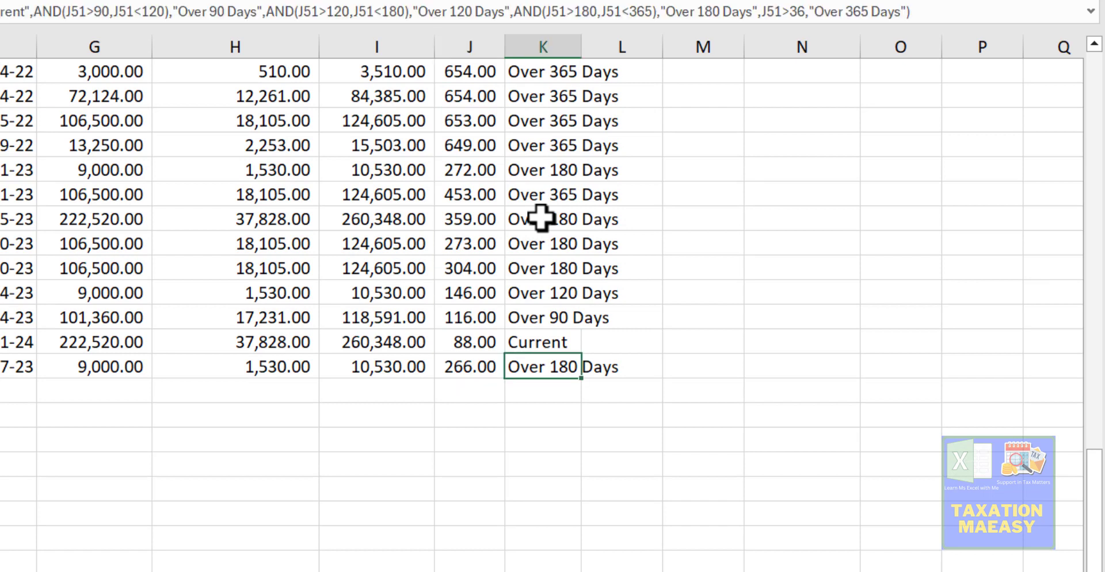
- Check the ageing categories in column K against their Days values, working up from the last invoice row to K41
key("Up")
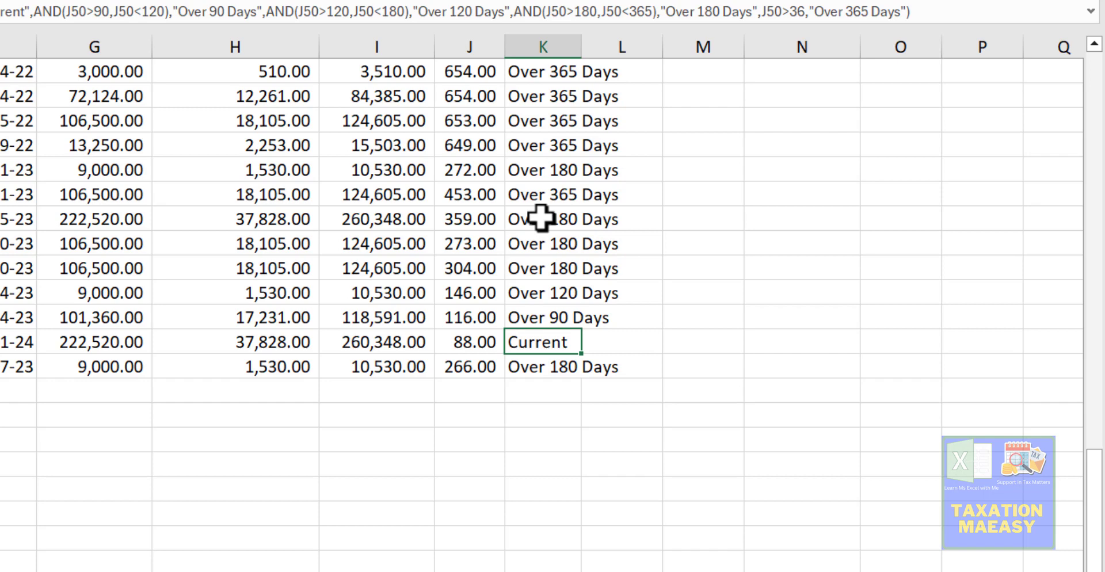
key("Up")
key("Left")
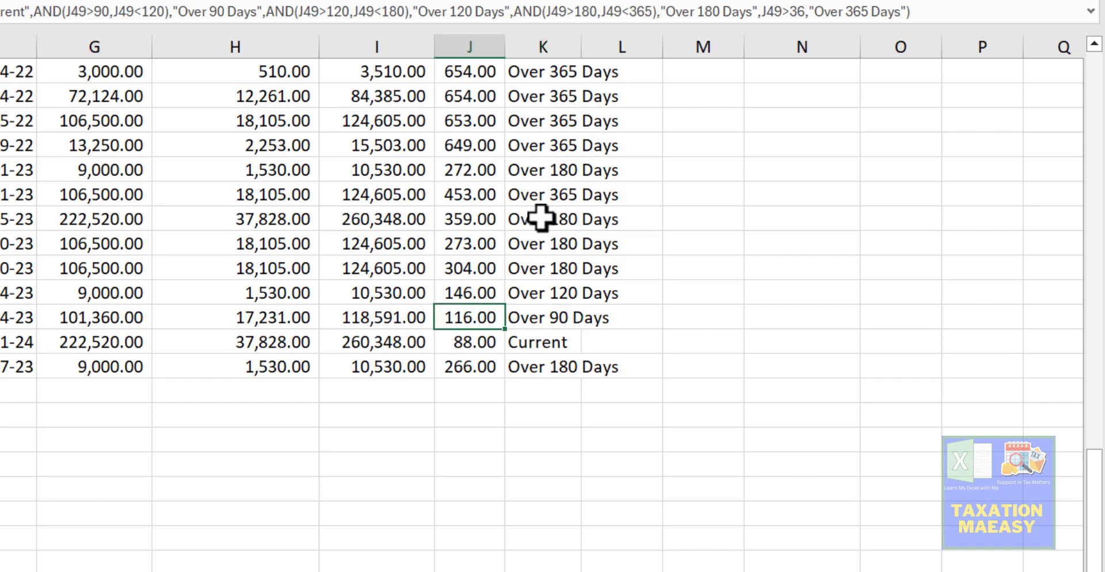
key("Right")
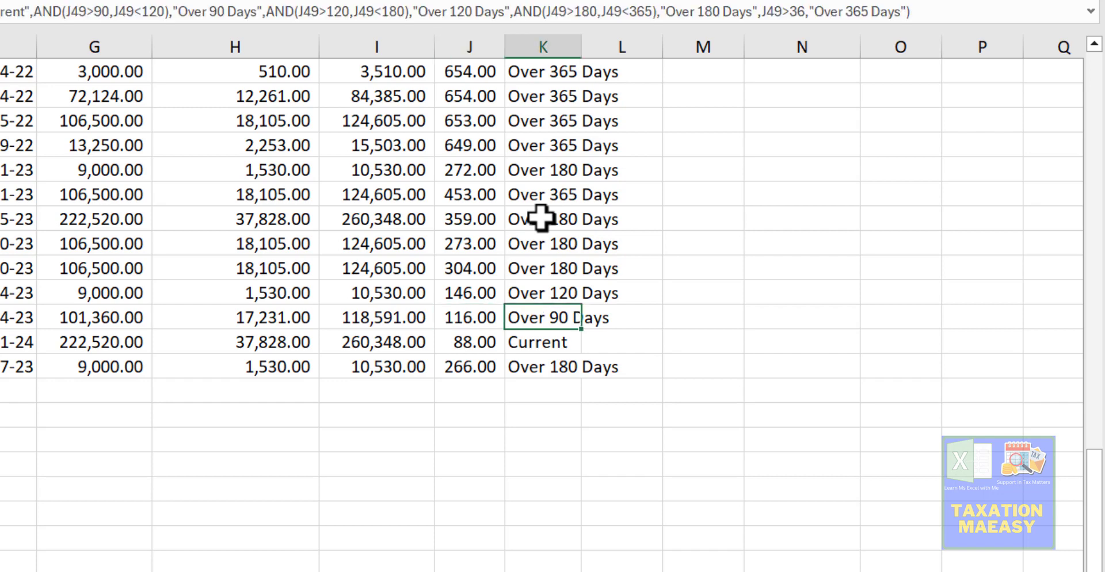
key("Left")
key("Right")
key("Up")
key("Up")
key("Up")
key("Up")
key("Up")
key("Up")
key("Up")
key("Up")
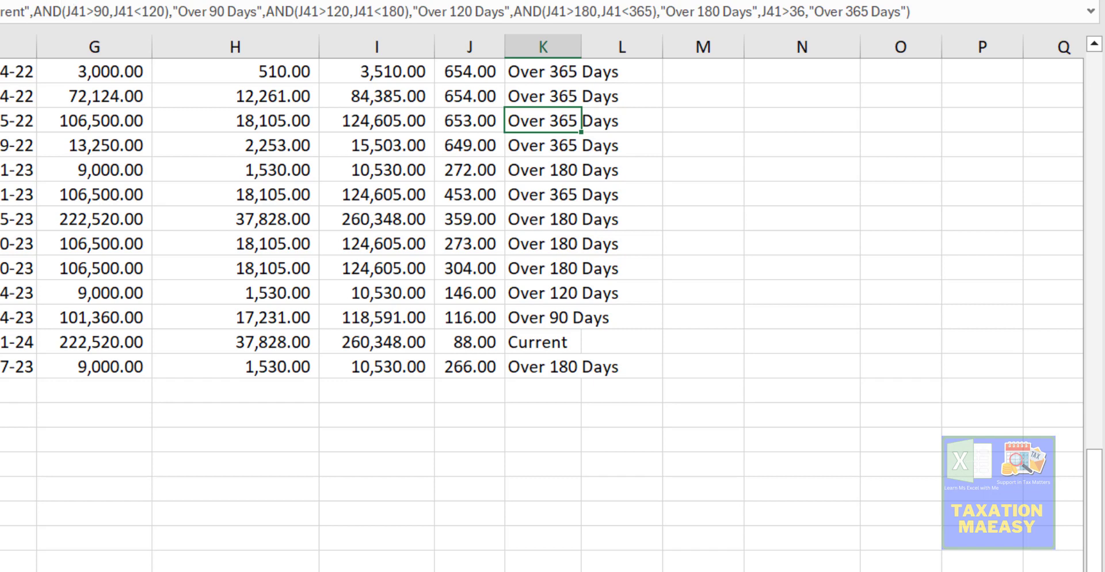
- Examine the AND conditions and category results inside the SWITCH(TRUE) formula in K41
left_click(2, 11)
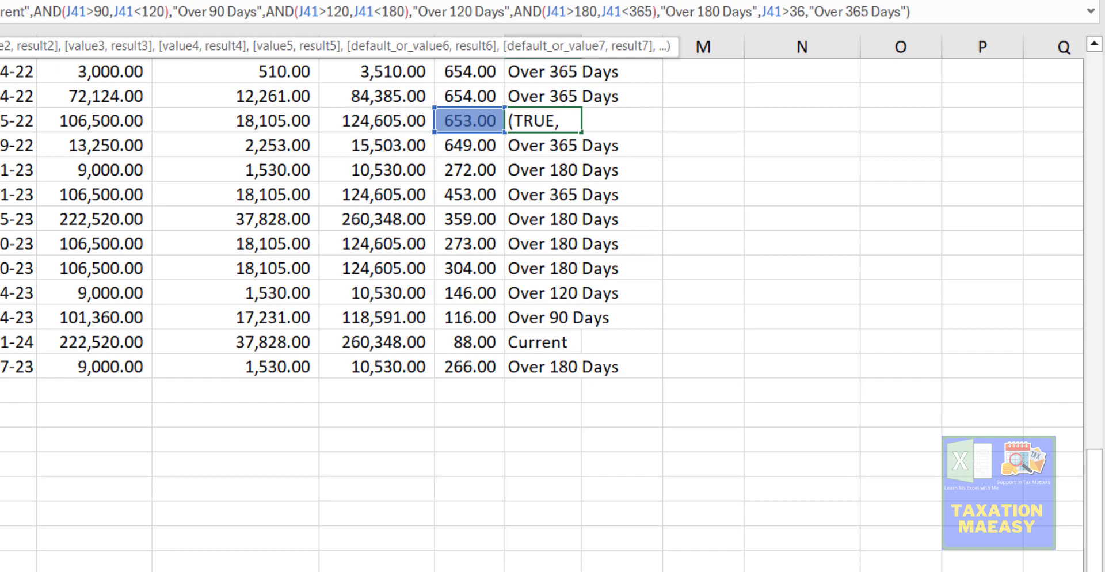
left_click(117, 37)
left_click_drag(113, 37, 816, 44)
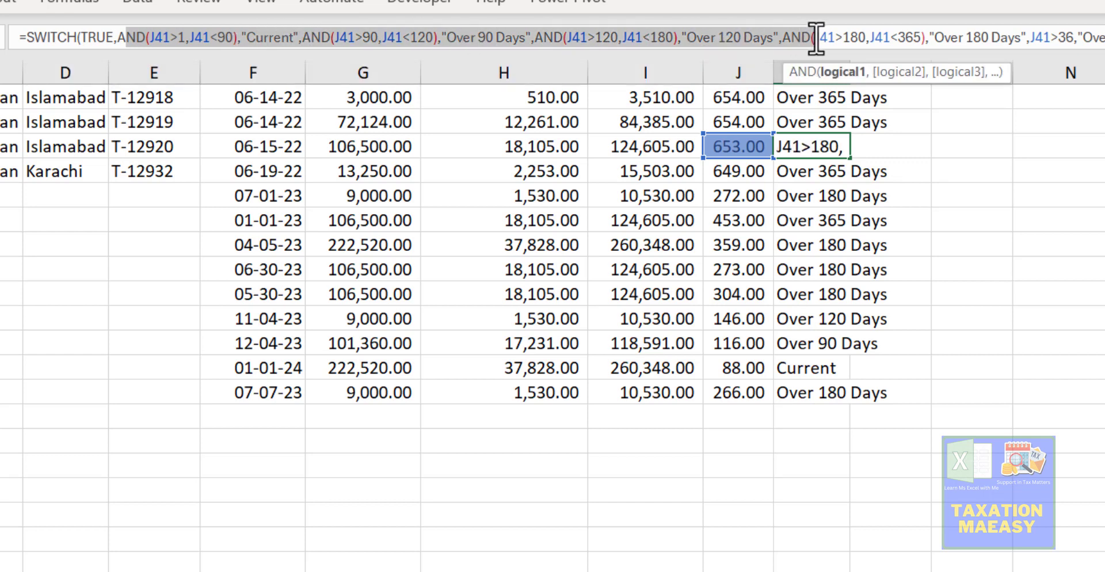
key("Return")
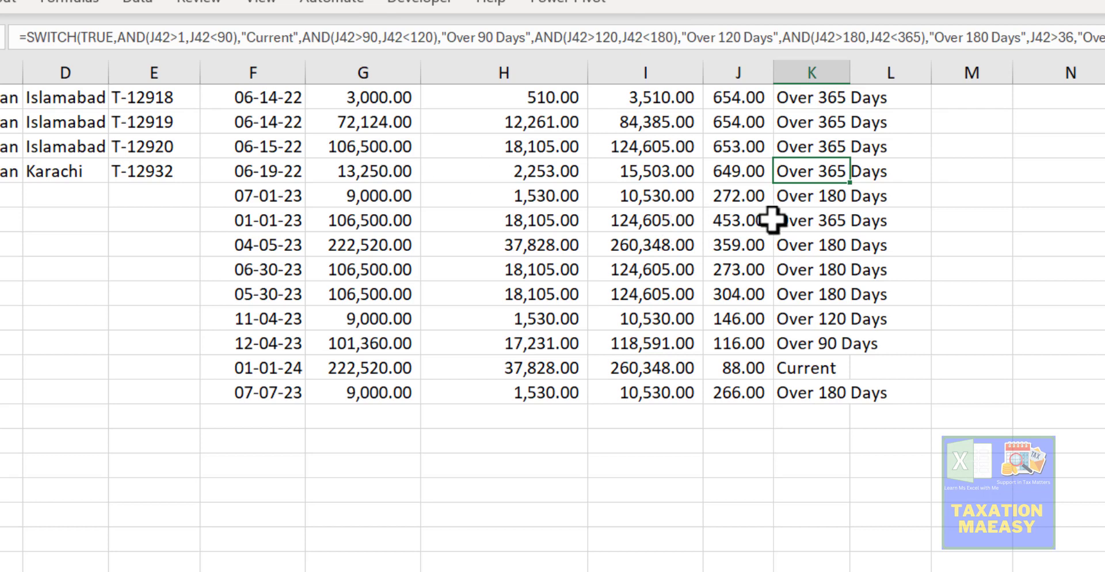
- Autofit the width of column K to its ageing categories
key("ctrl+Up")
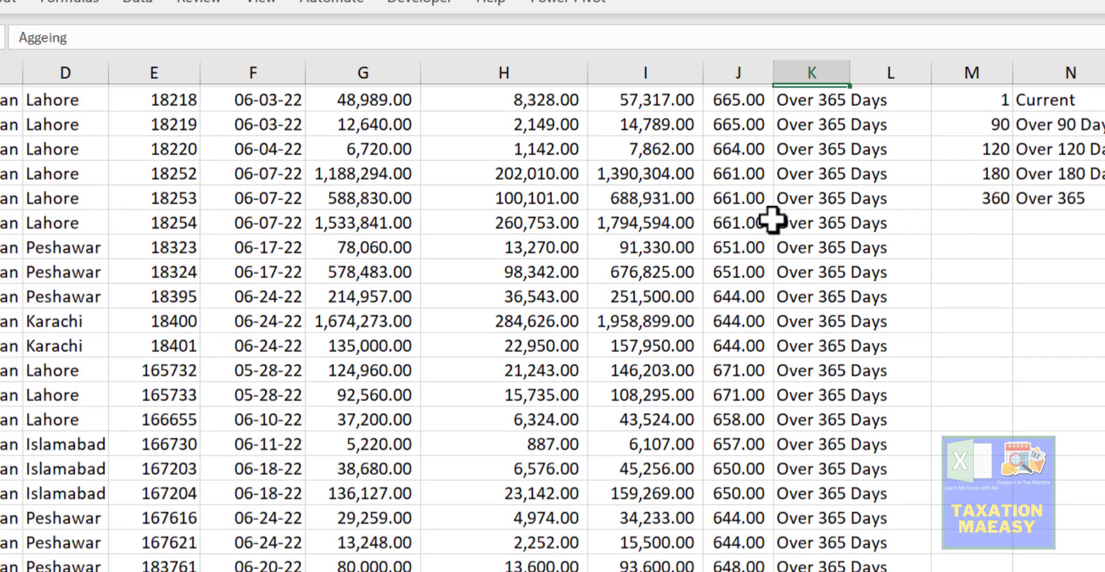
key("Down")
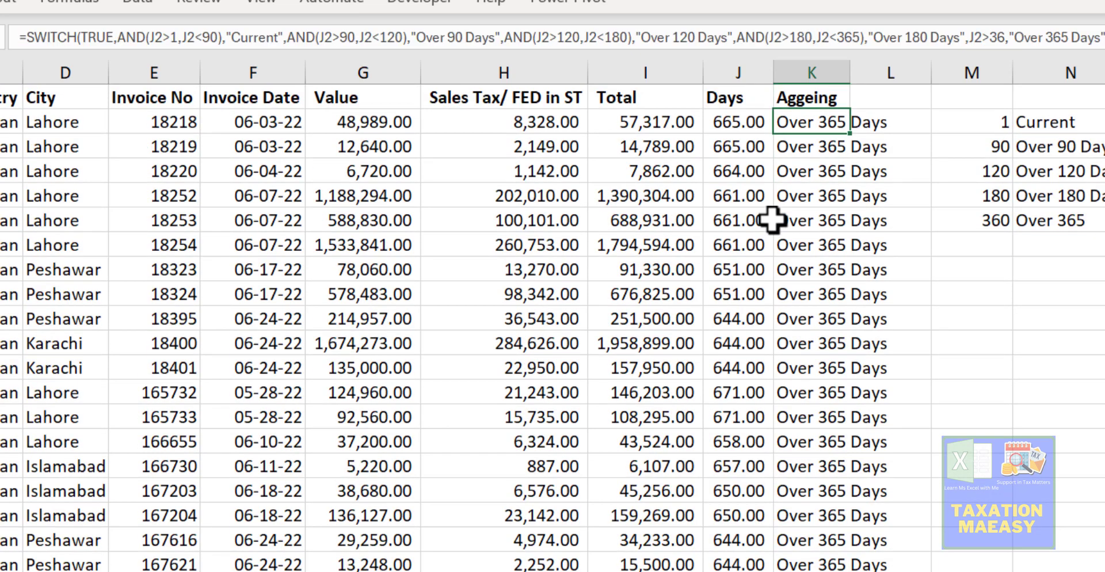
key("Right")
double_click(850, 71)
key("Up")
key("Left")
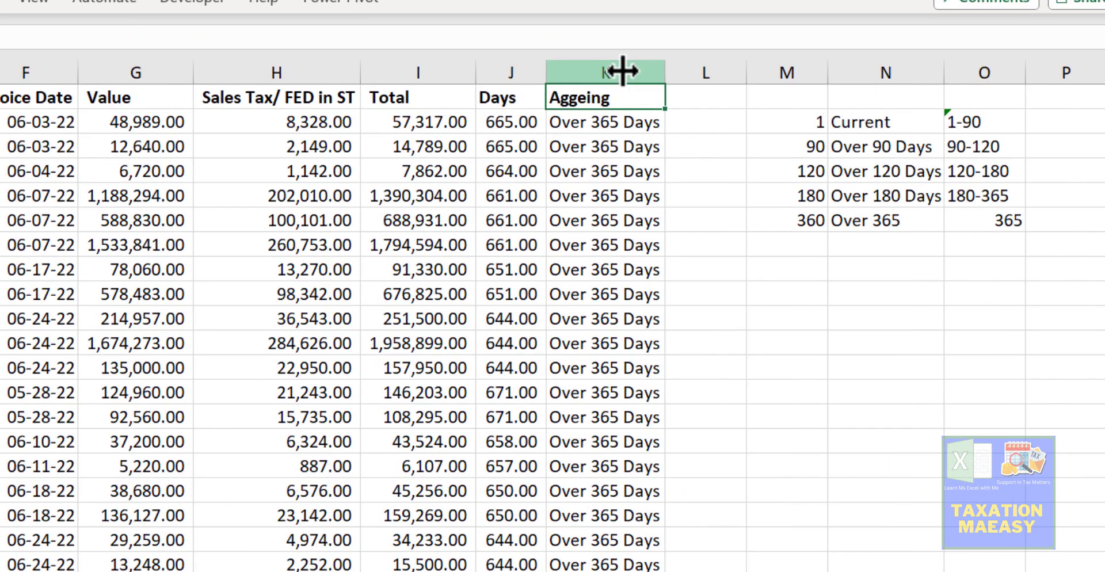
- Copy the Aggeing heading from K1 into L1
key("ctrl+c")
key("Right")
key("Return")
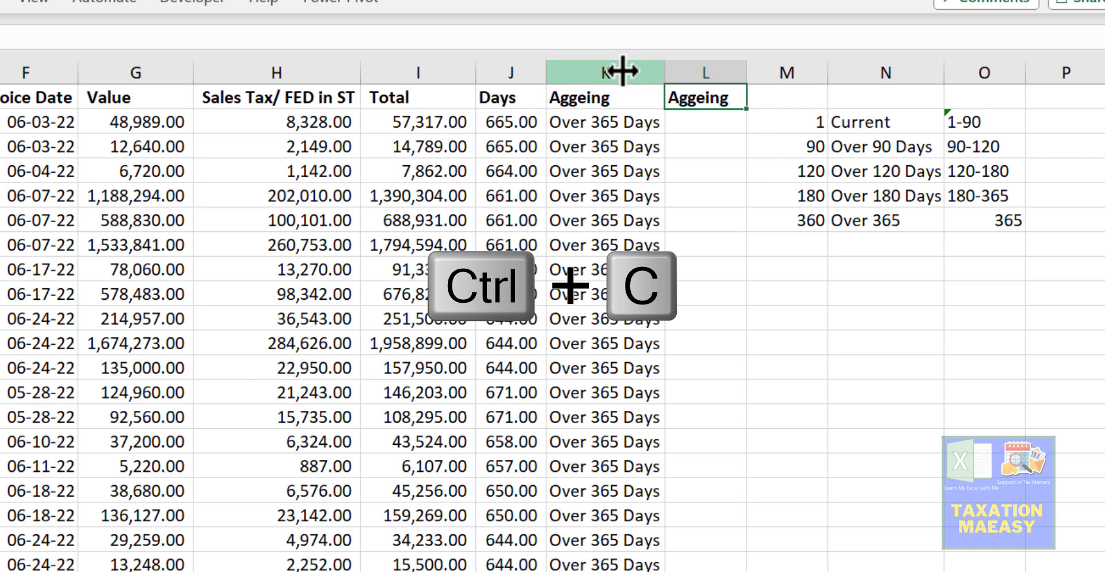
- Review the K2 ageing formula beside the Days value in J2, ending on the empty cell L2
key("Left")
key("Down")
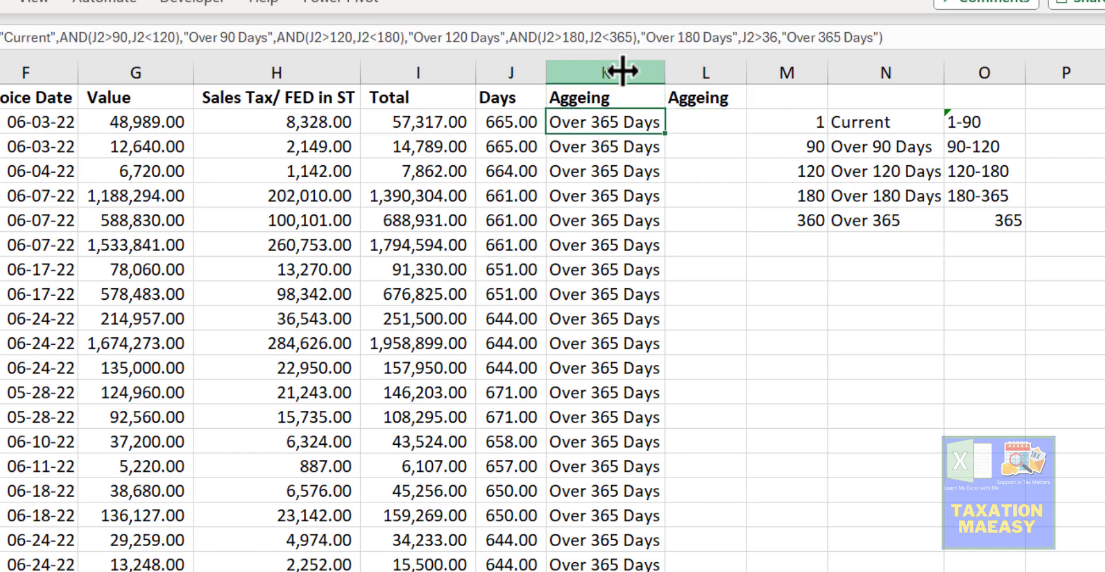
key("Left")
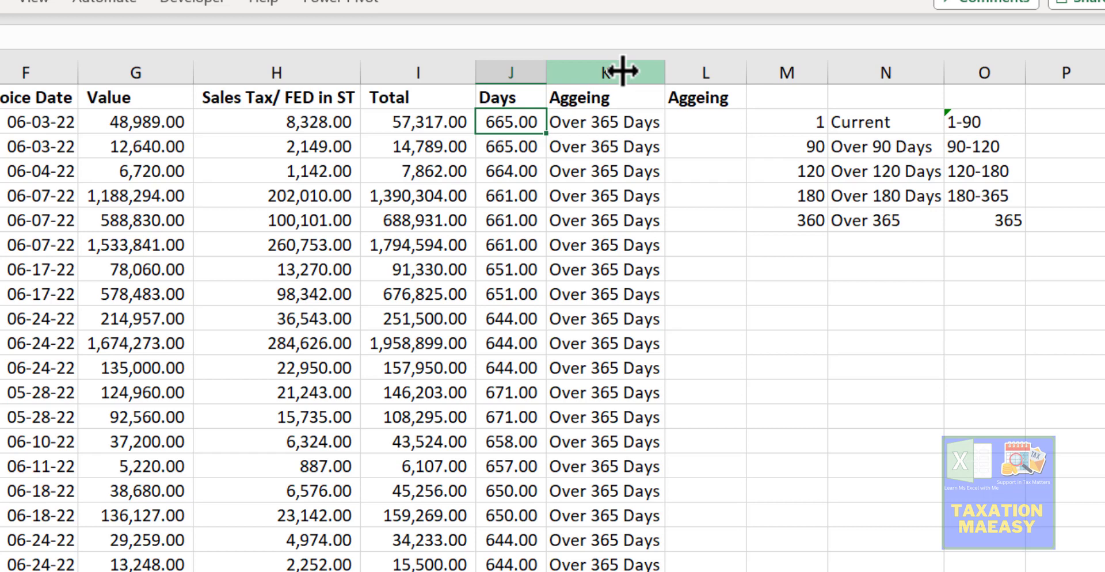
key("Right")
key("Left")
key("Down")
key("Up")
key("Right")
key("Right")
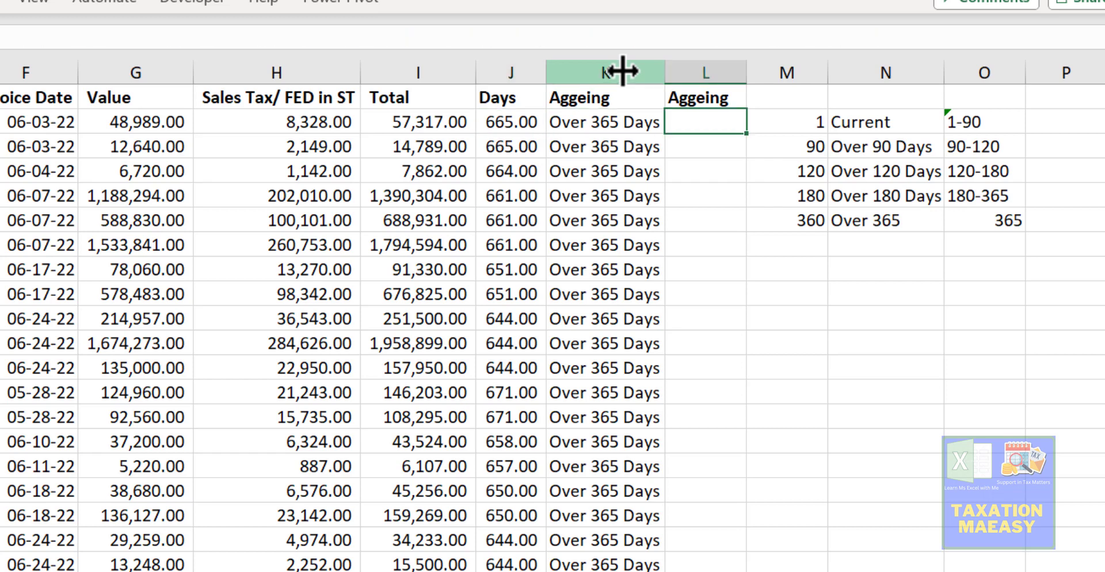
type("=vl")
key("Tab")
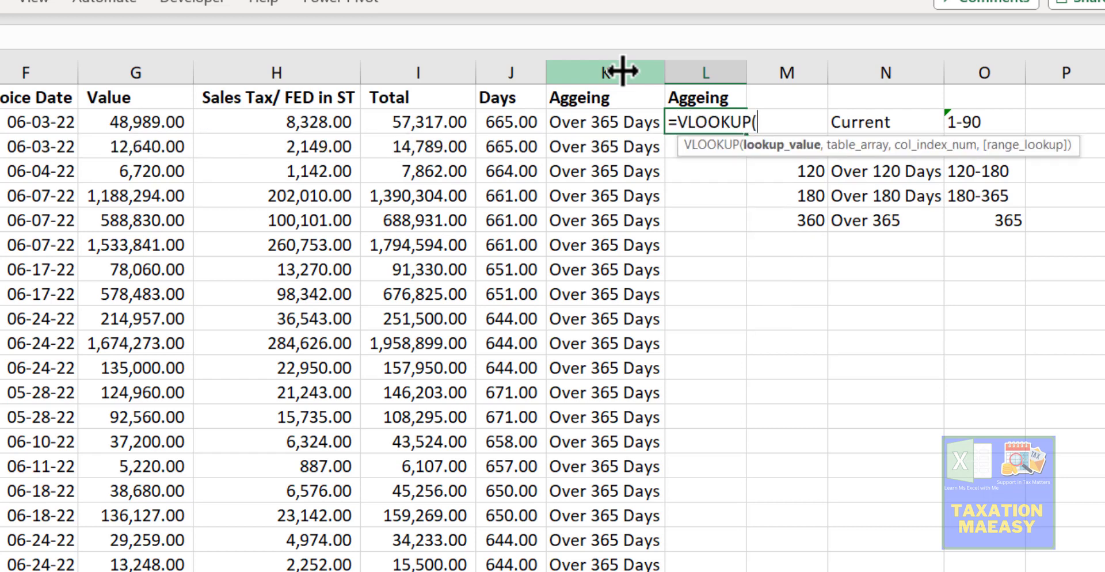
key("Left")
key("Left")
key("Left")
key("Right")
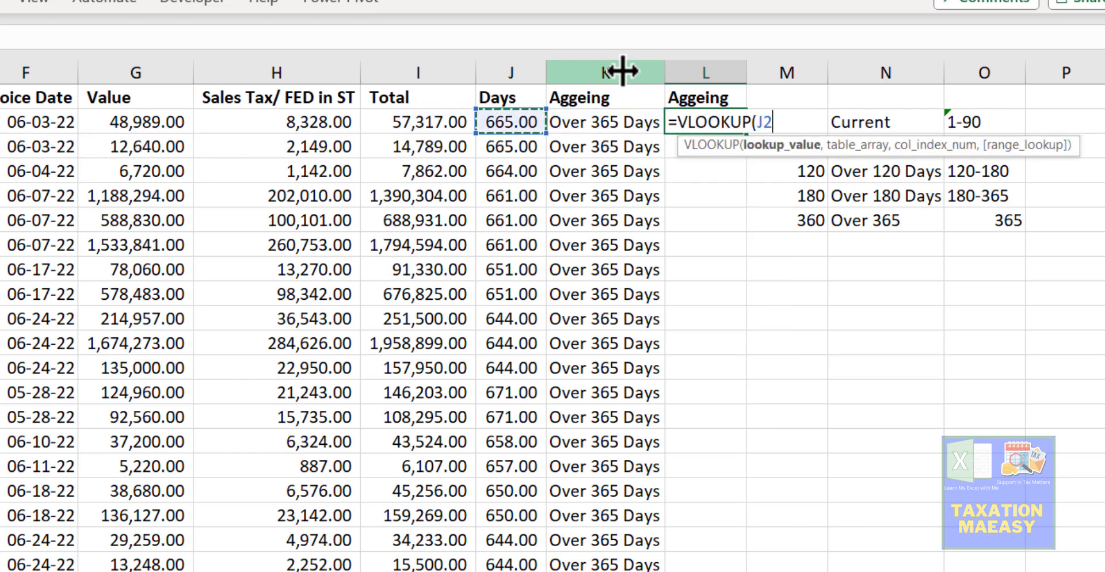
type(",")
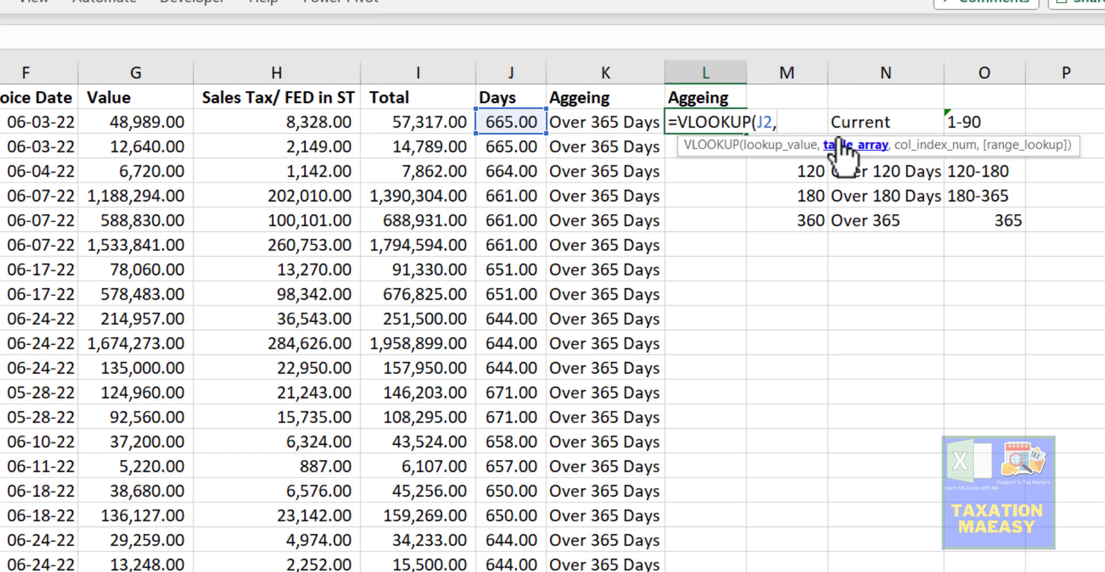
key("Escape")
- Review the ageing category labels in N2:N6 of the lookup table
key("Right")
key("Right")
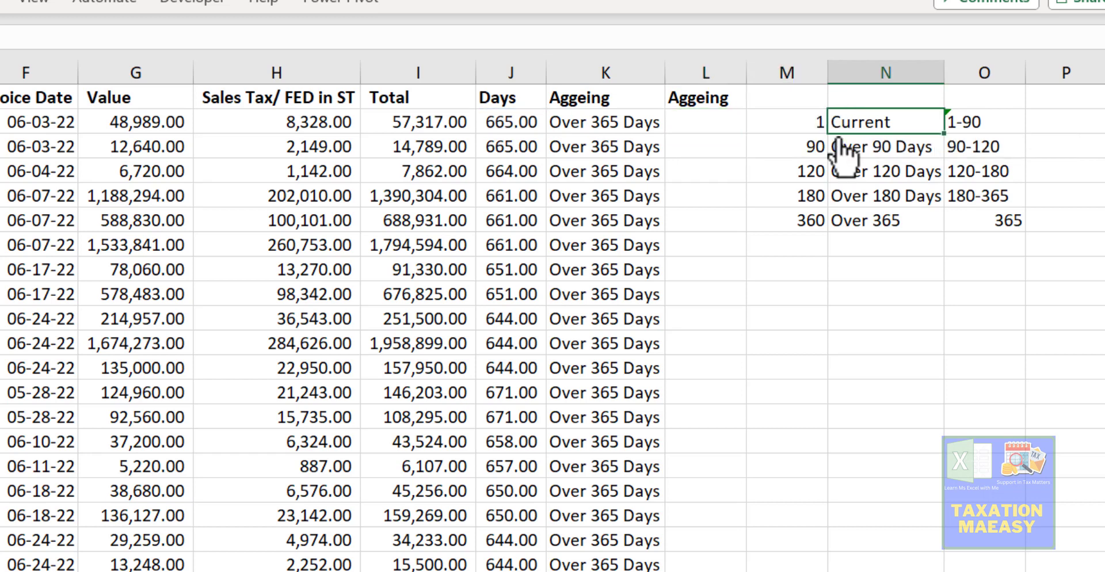
key("Down")
key("Down")
key("Down")
key("Down")
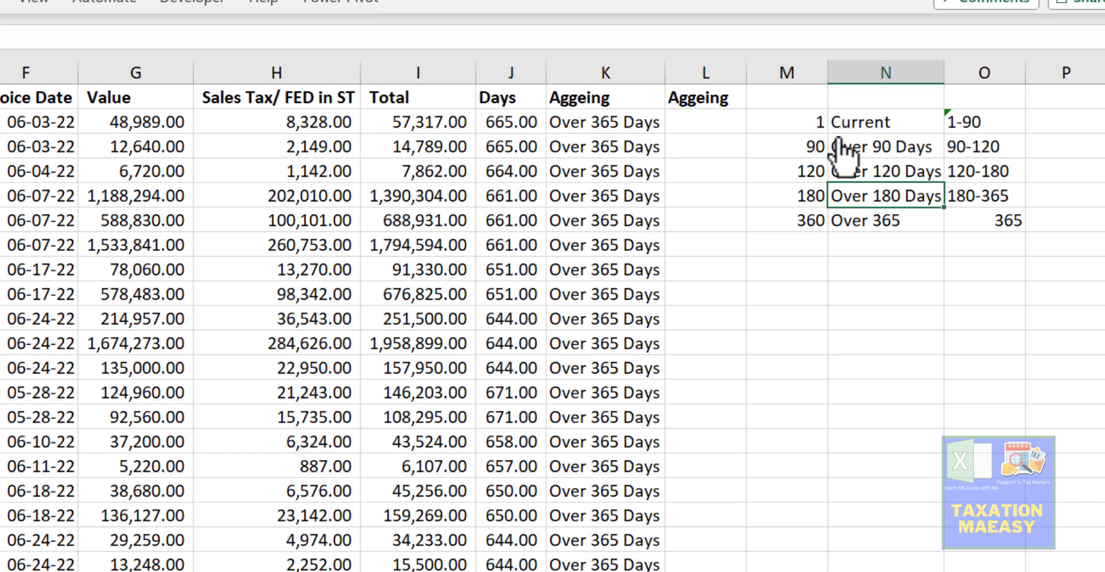
key("Up")
key("Up")
key("Up")
key("Up")
key("shift+Down")
key("shift+Down")
key("shift+Down")
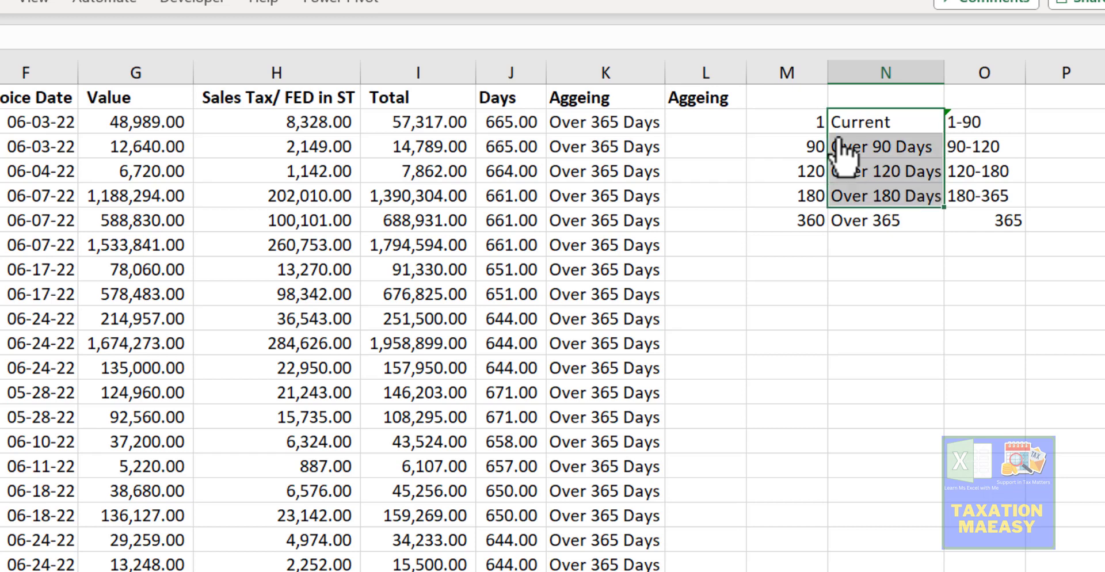
key("shift+Down")
key("Left")
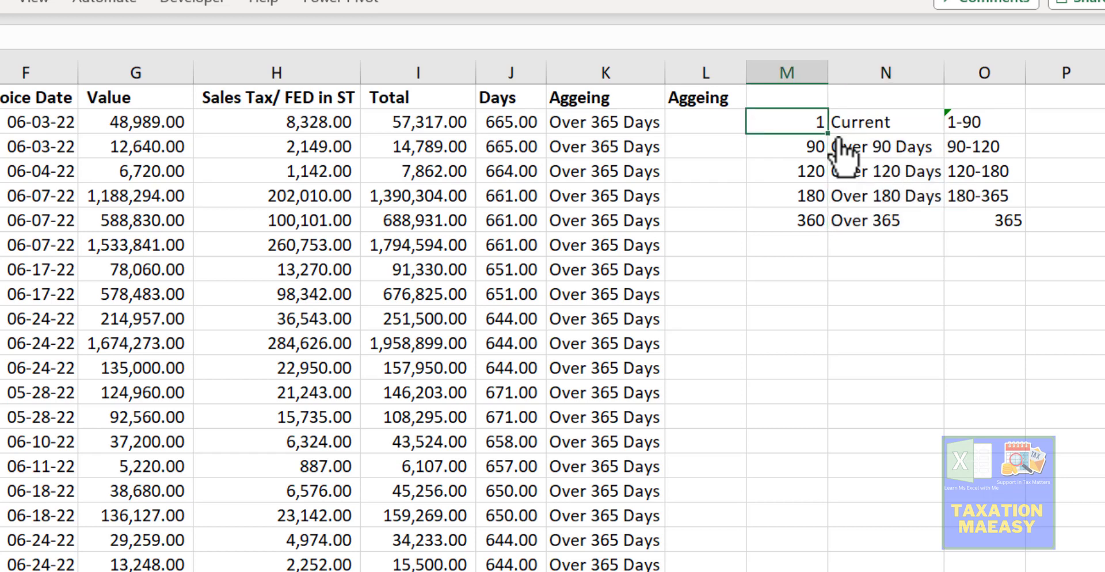
- Compare the lower limits in column M with the day ranges in column O for the first three categories
key("Right")
key("Right")
key("Left")
key("Left")
key("Down")
key("Right")
key("Right")
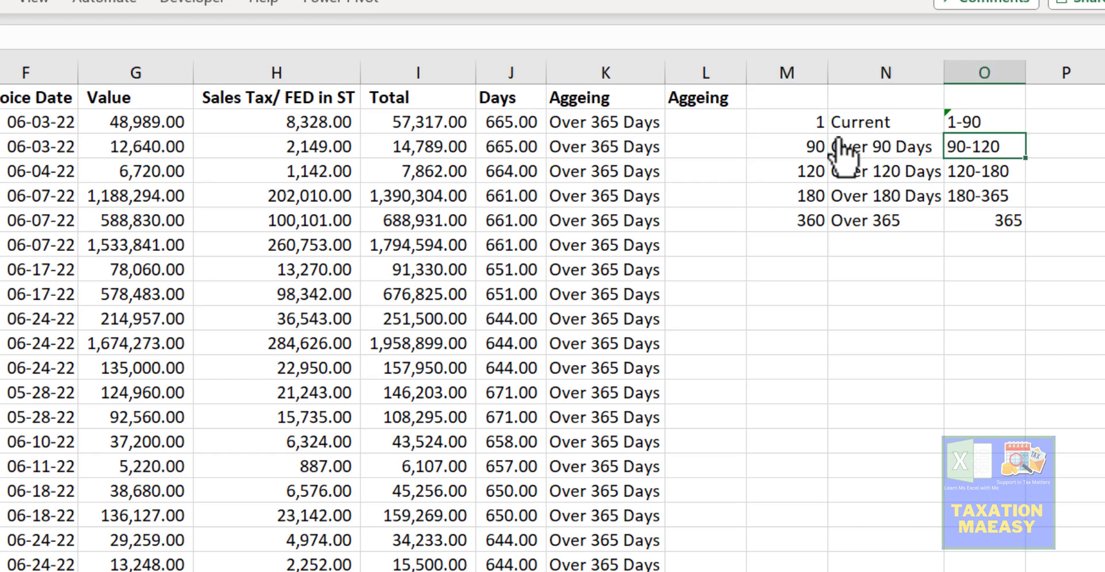
key("Left")
key("Left")
key("Down")
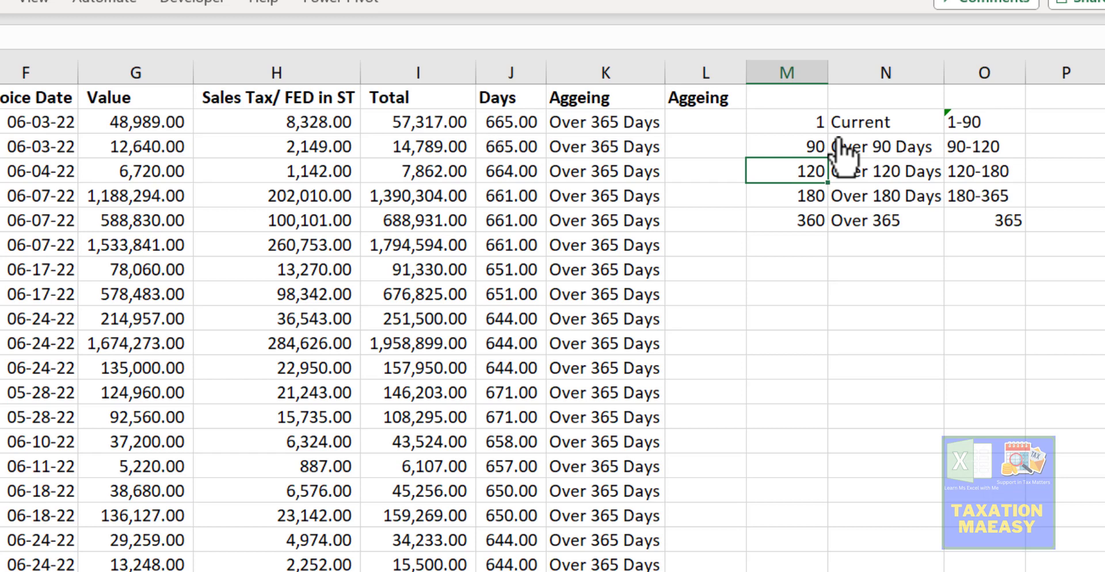
key("Right")
key("Right")
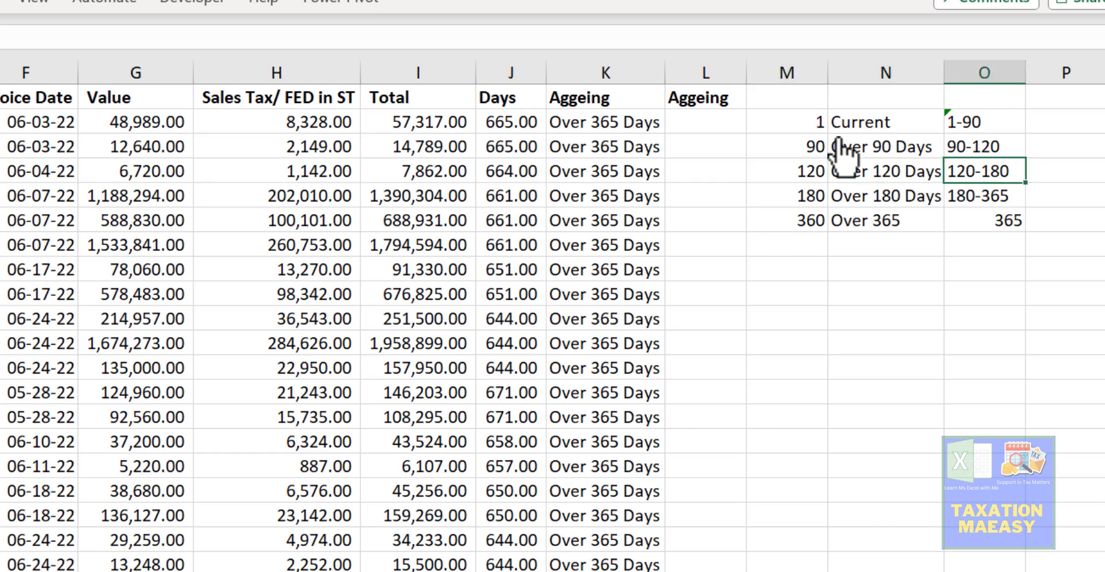
key("Left")
key("Left")
key("Right")
key("Right")
key("Left")
key("Left")
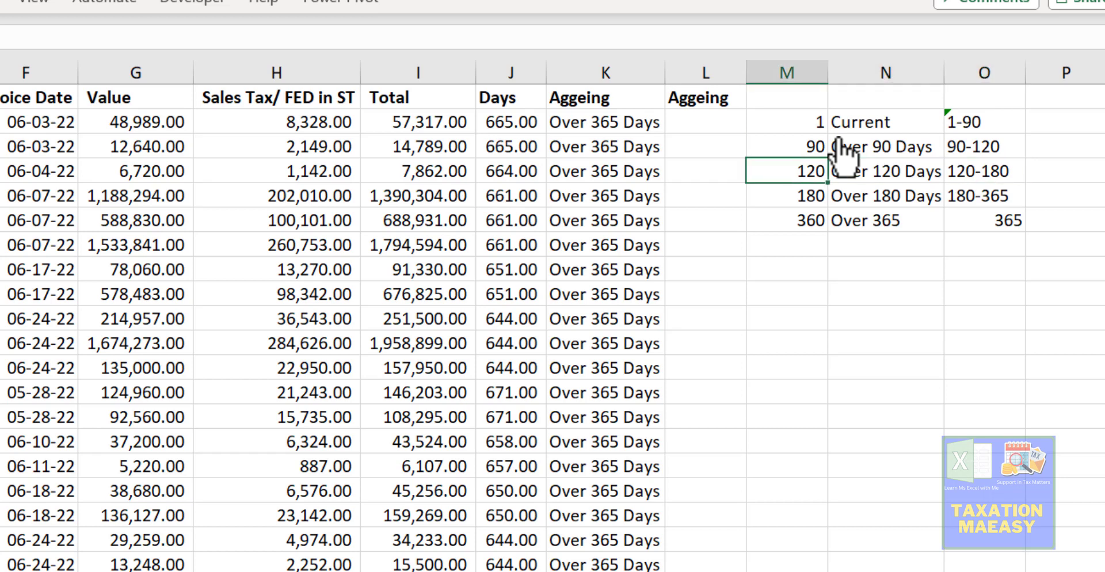
- Examine the full set of lower limits in M2:M6
key("Left")
key("Right")
key("Up")
key("Up")
key("shift+Down")
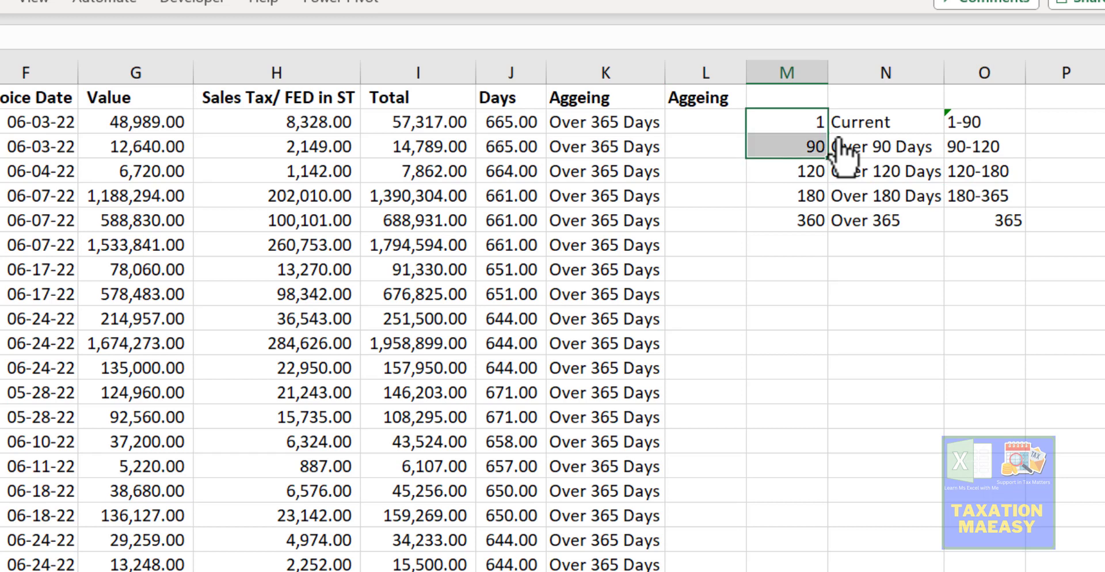
key("shift+Down")
key("shift+Down")
key("shift+Down")
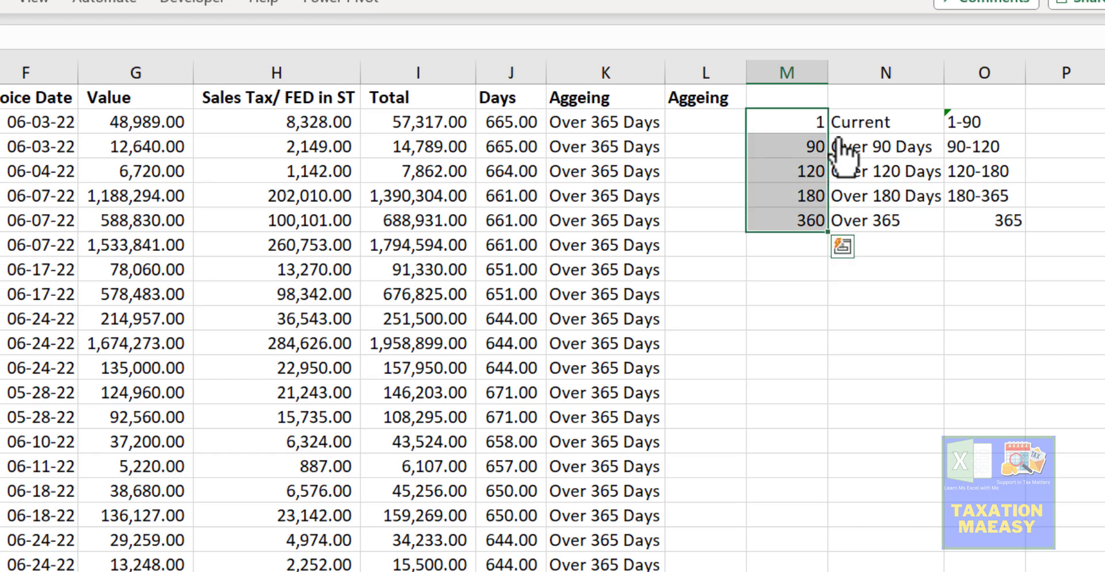
- Set the lower limit for the Over 365 category in M6 to 365 and return to L2
key("Down")
key("Down")
key("Down")
key("Down")
type("365")
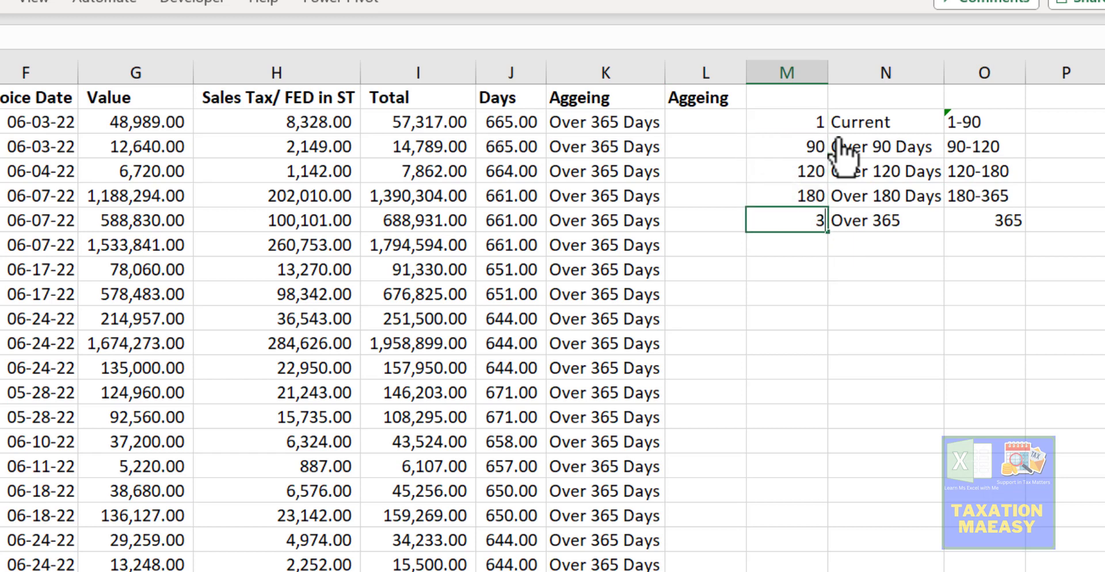
key("ctrl+Return")
key("Down")
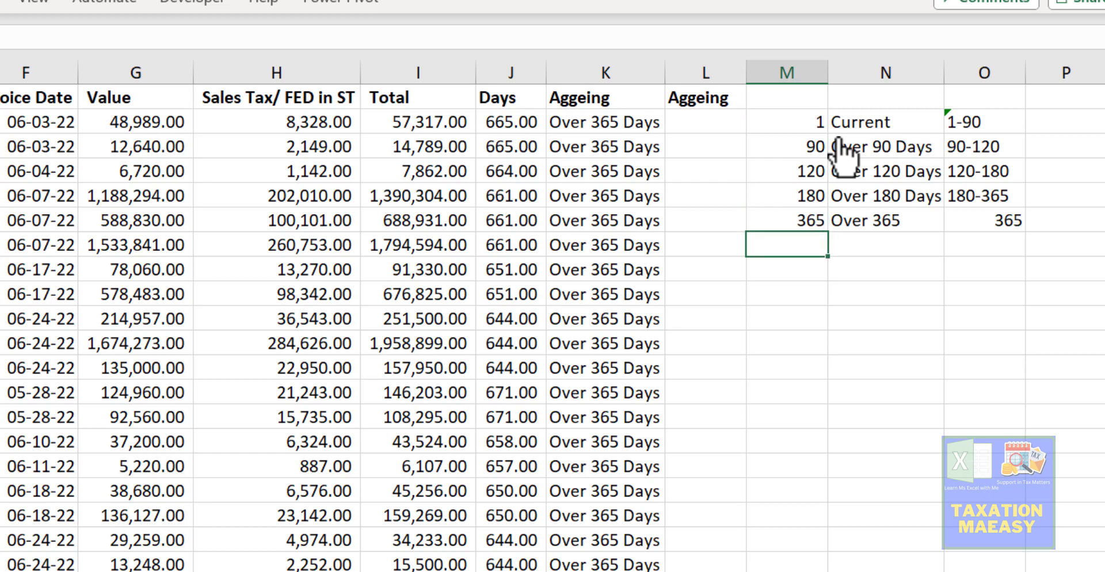
key("Up")
key("Up")
key("Up")
key("Up")
key("Left")
key("Up")
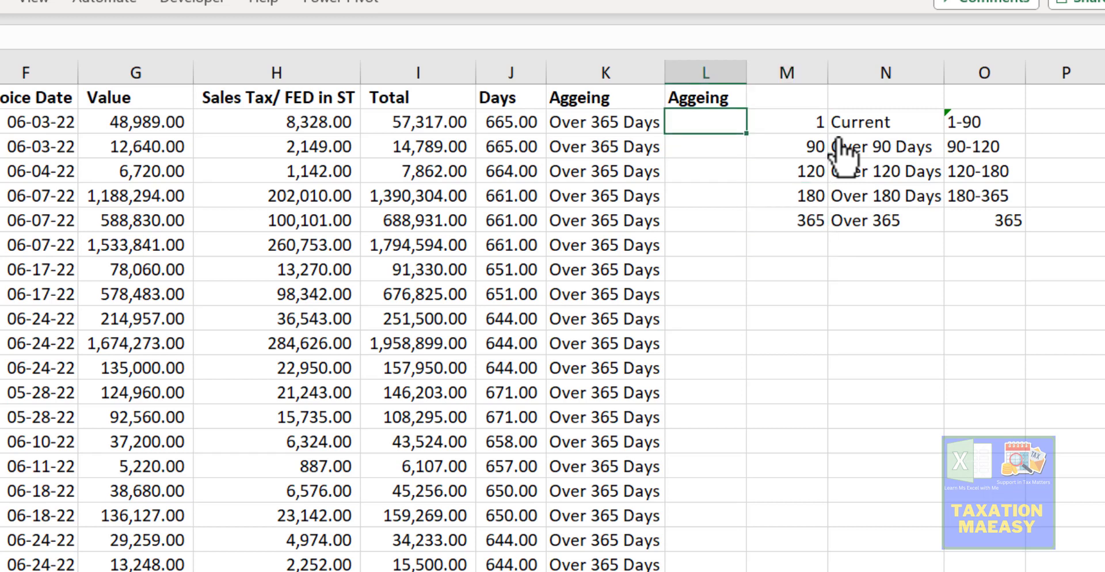
type("=v")
key("Right")
key("Left")
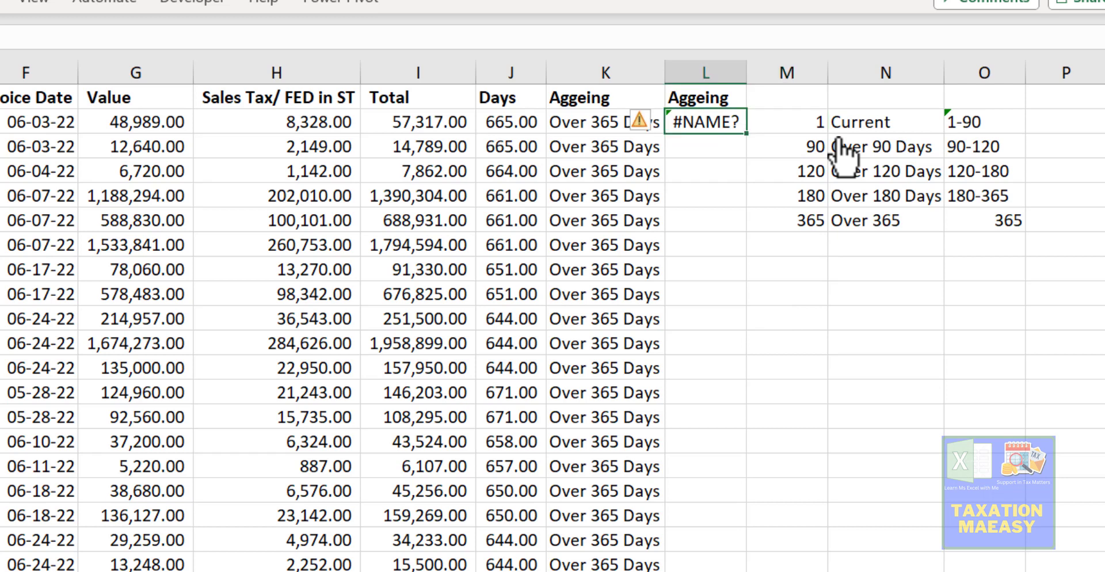
- Start a VLOOKUP formula in L2 with the Days value in J2 as the lookup value
type("=vl")
key("Tab")
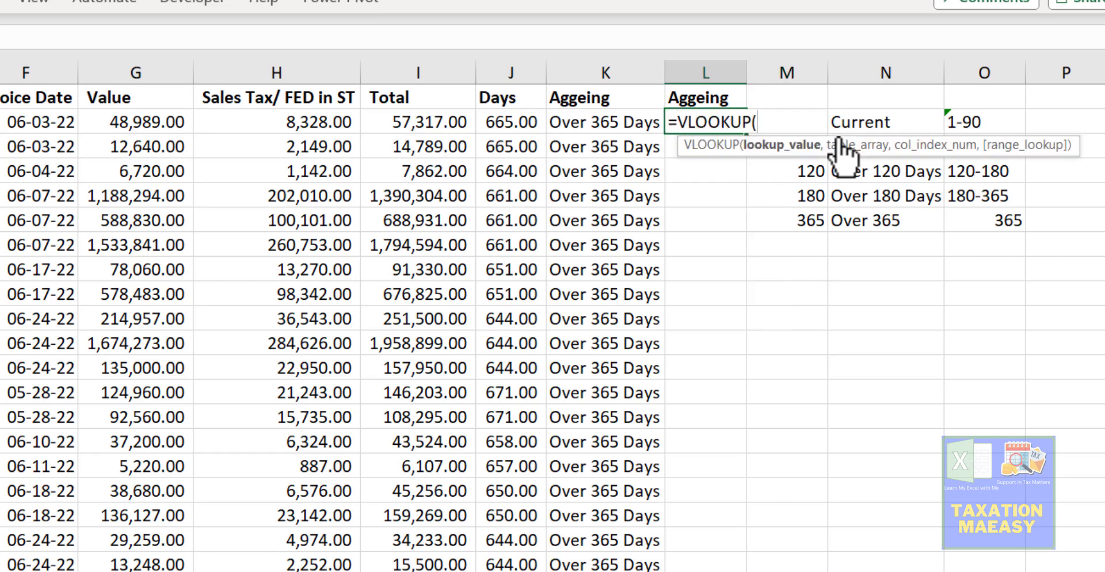
key("Left")
key("Left")
type(",")
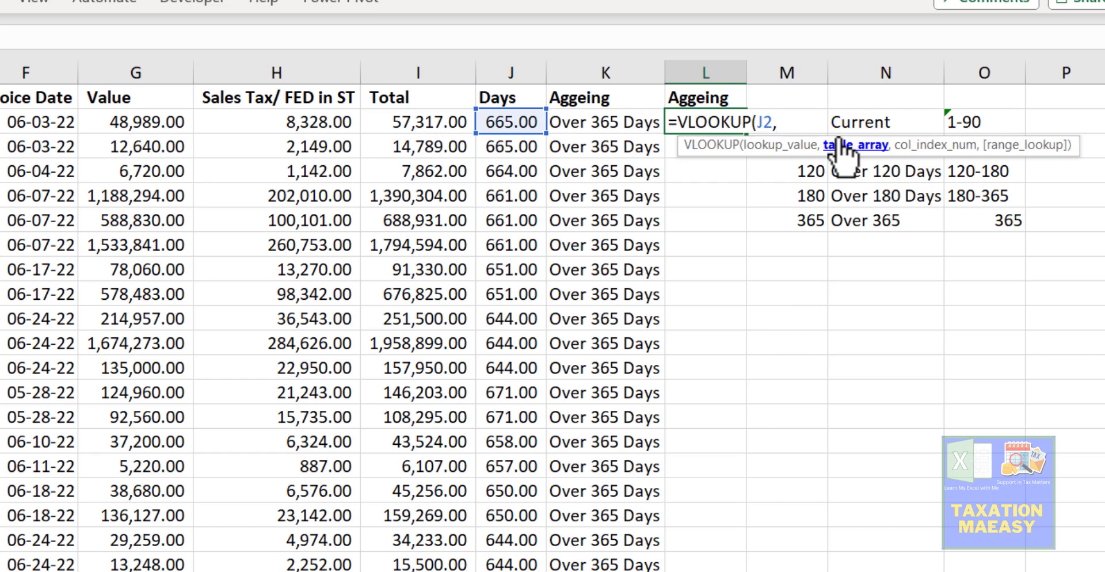
- Set the VLOOKUP's table array to the limits and category labels in M2:N6
key("Right")
key("Right")
key("Left")
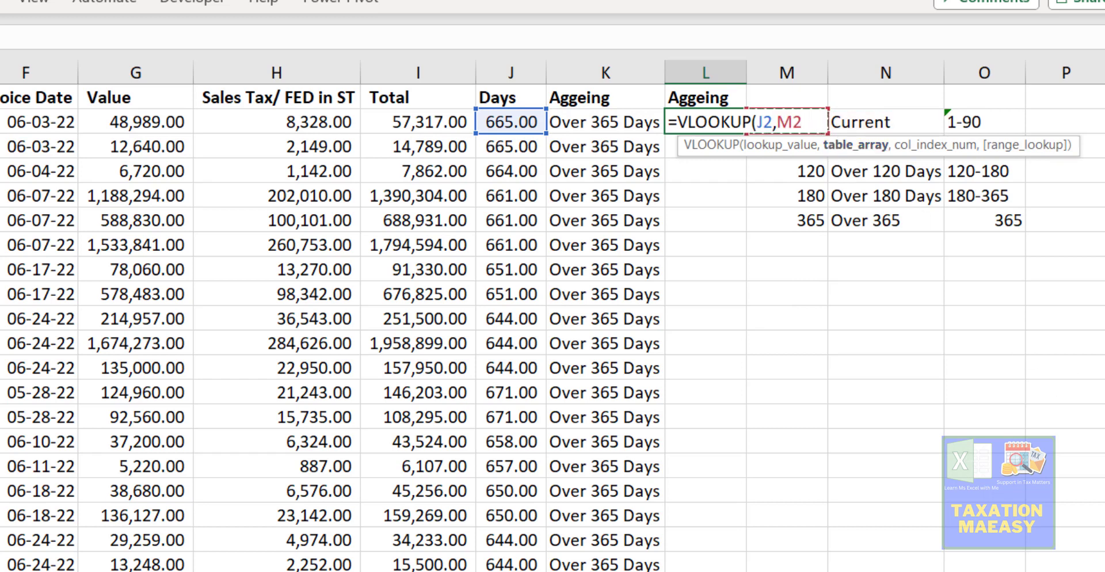
scroll(552, 316, "right", 4)
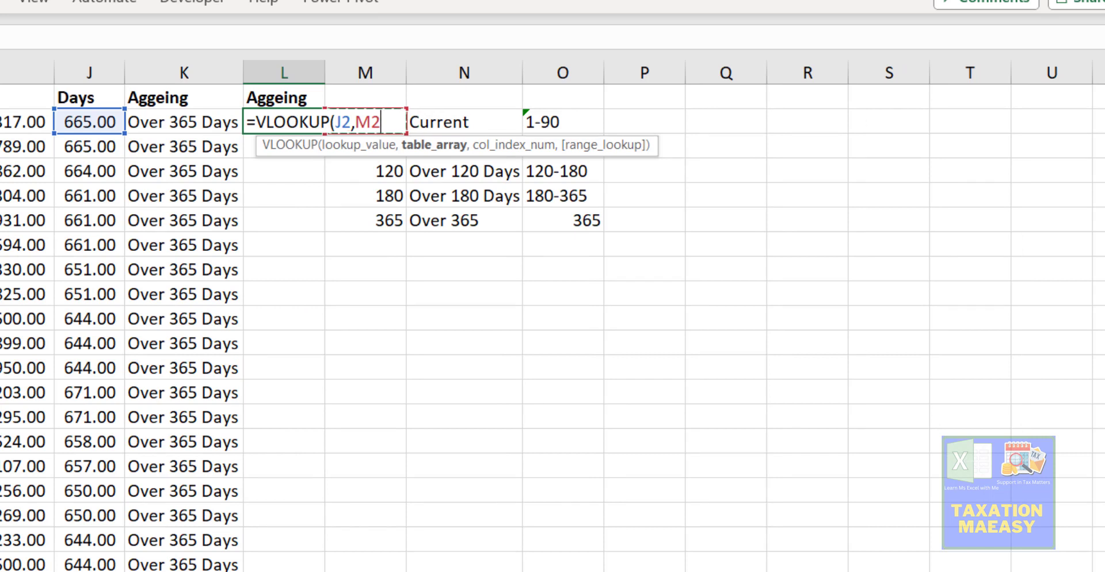
key("shift+Right")
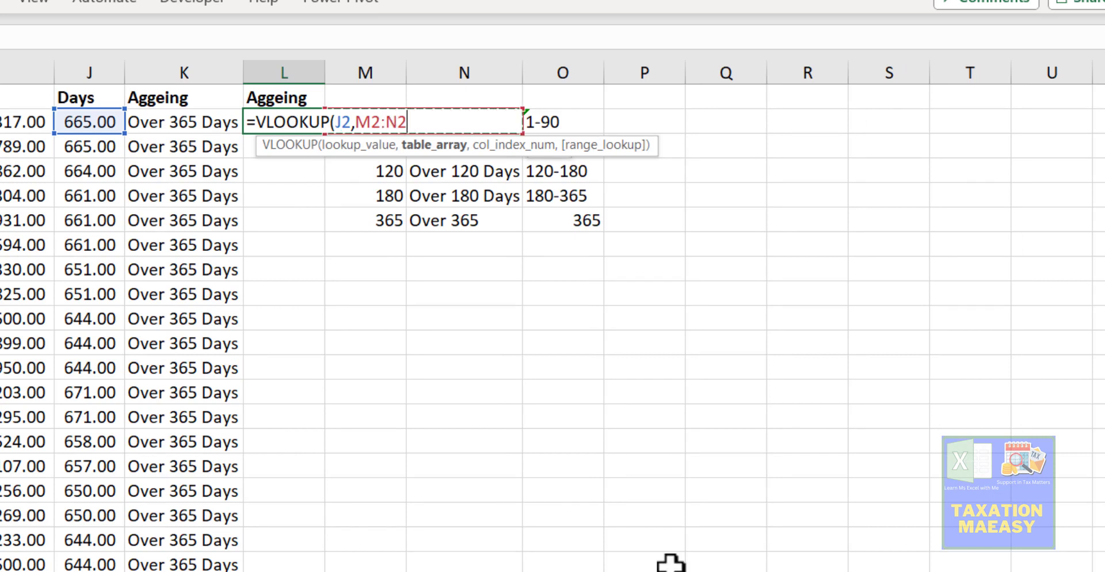
key("shift+Down")
key("shift+Down")
key("shift+Down")
key("shift+Down")
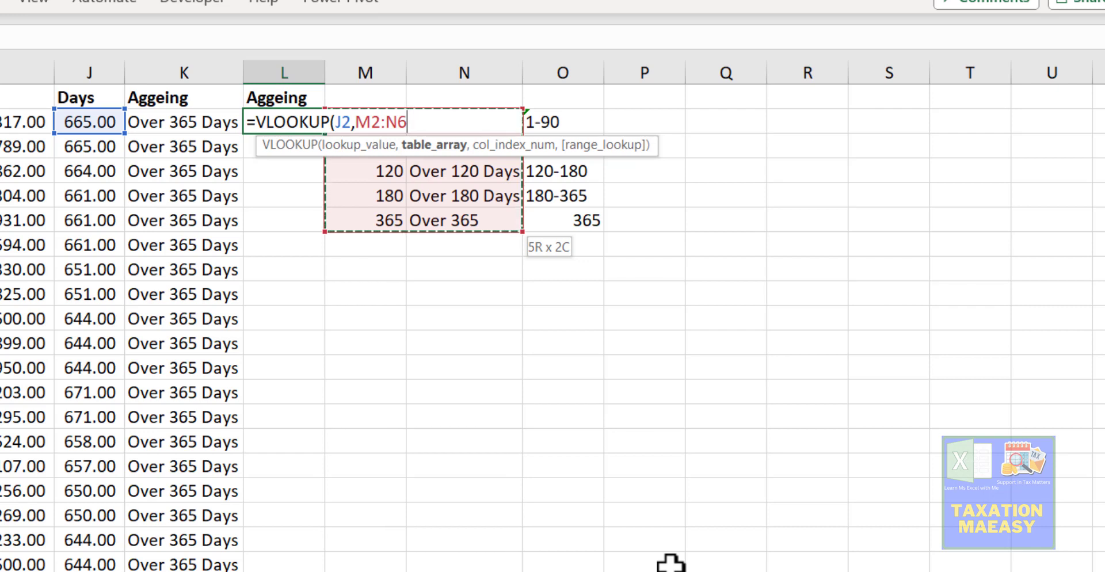
type(",")
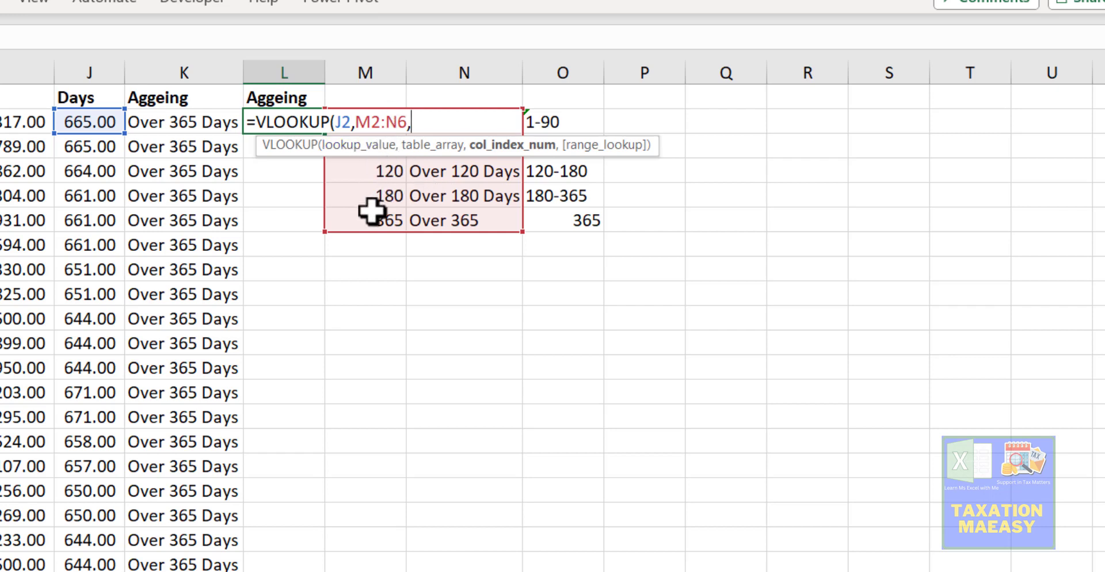
- Complete the L2 VLOOKUP with column index 2 and TRUE for an approximate match
type(",")
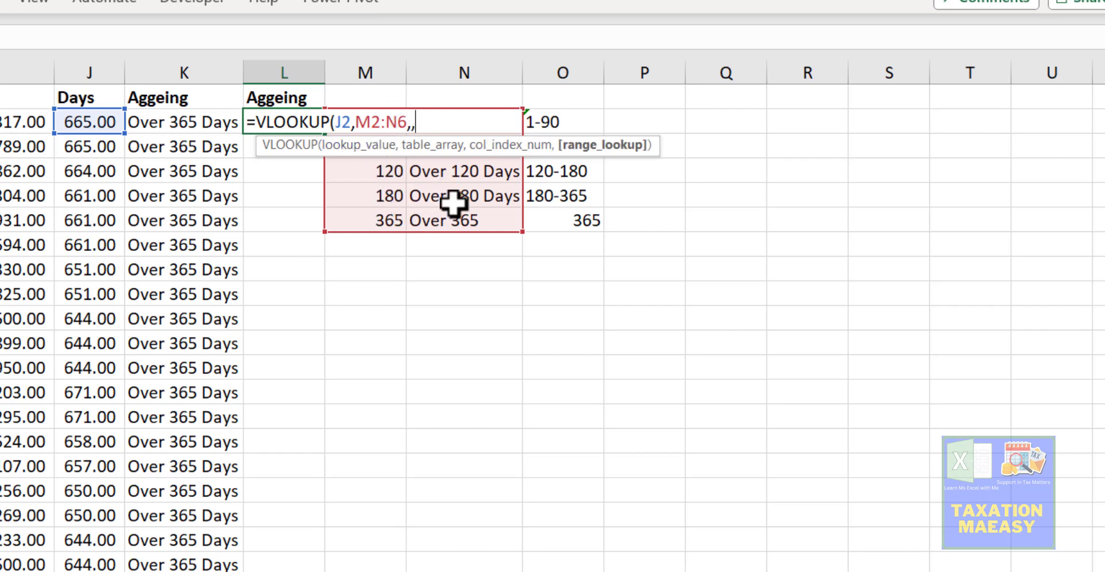
key("BackSpace")
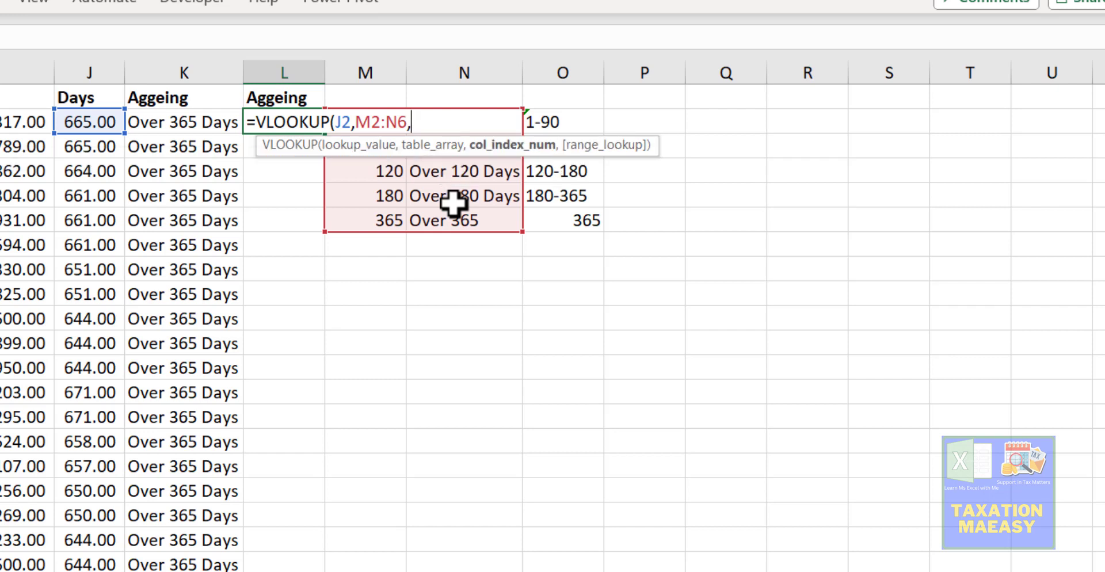
type("2,")
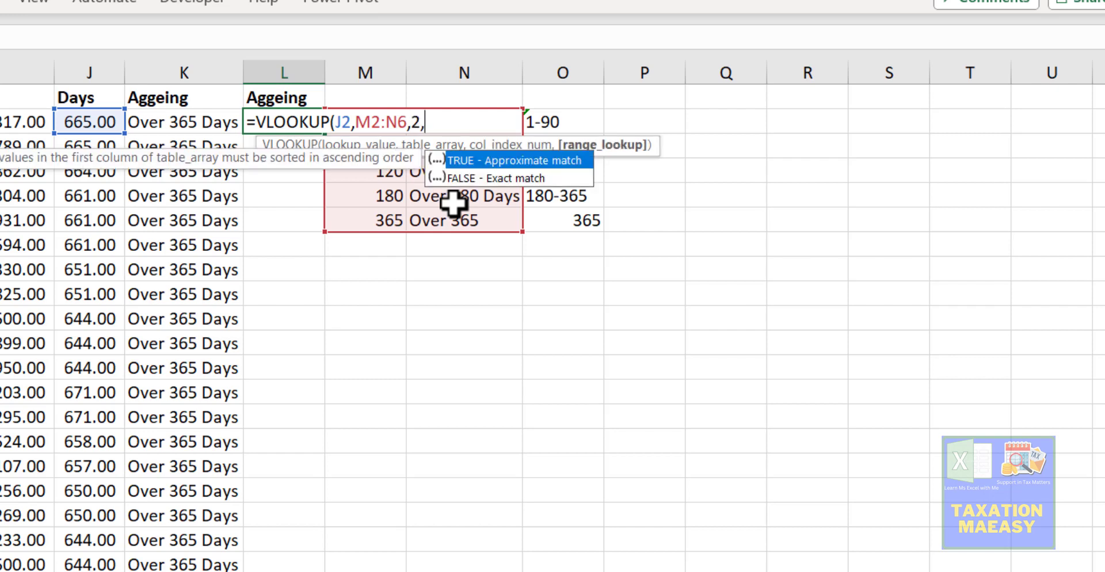
type("tur")
key("BackSpace")
key("BackSpace")
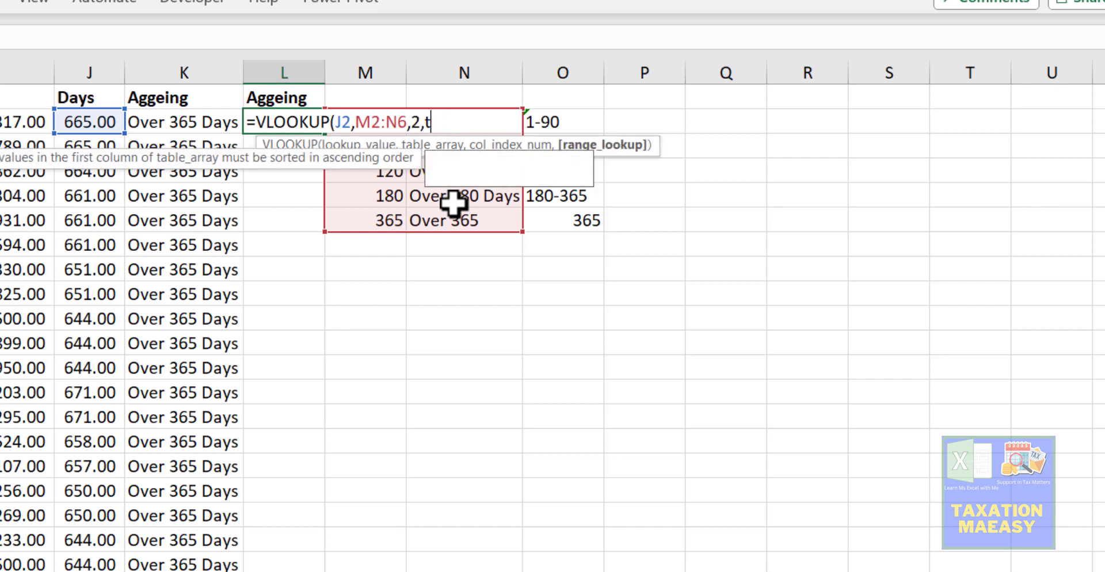
type("rue")
key("Return")
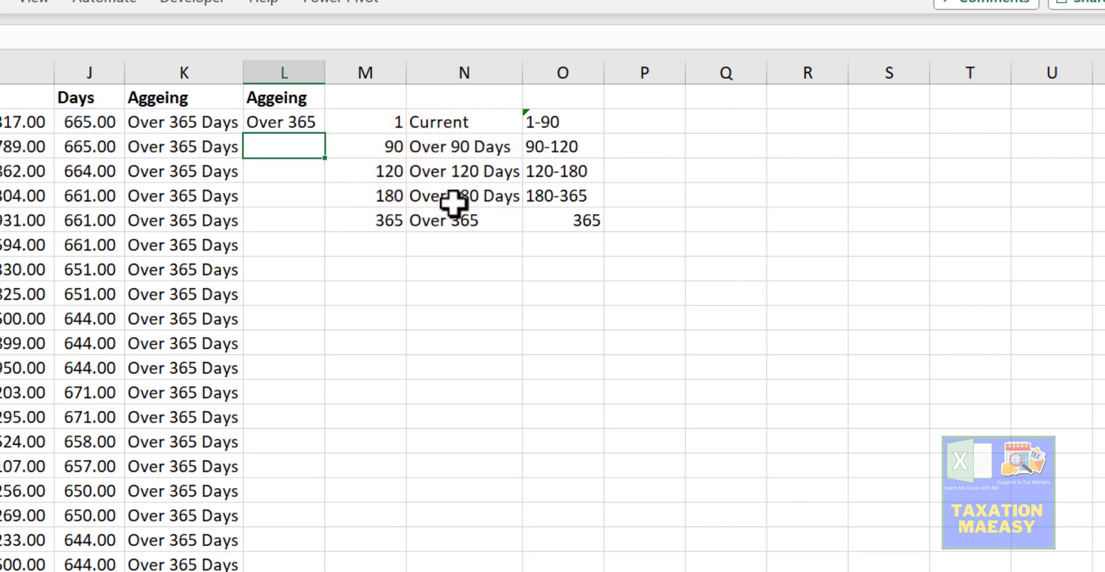
key("Up")
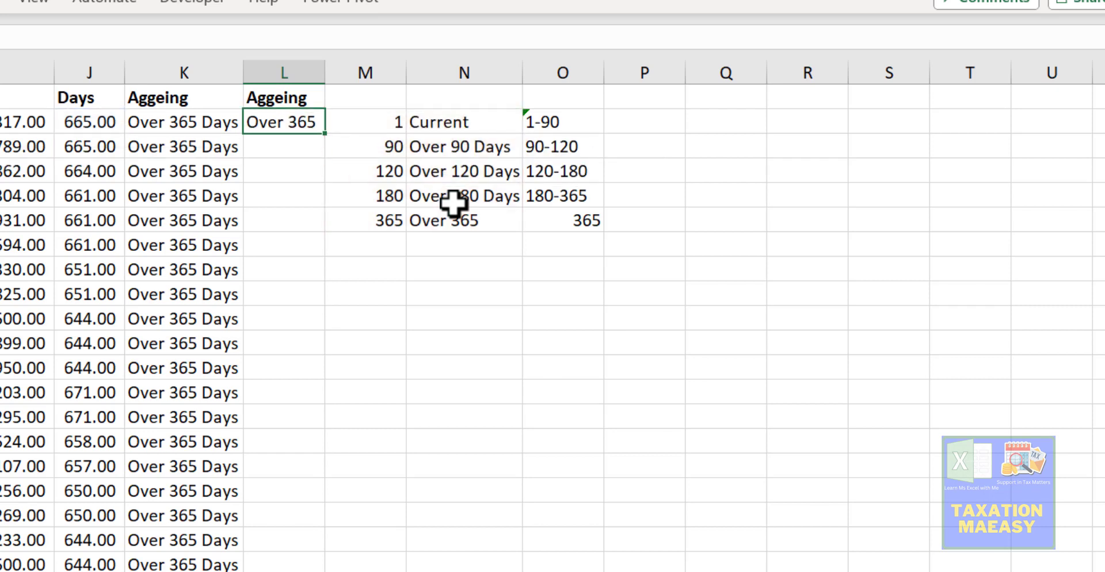
- Compare the SWITCH result in K2 with the VLOOKUP result in L2
key("Left")
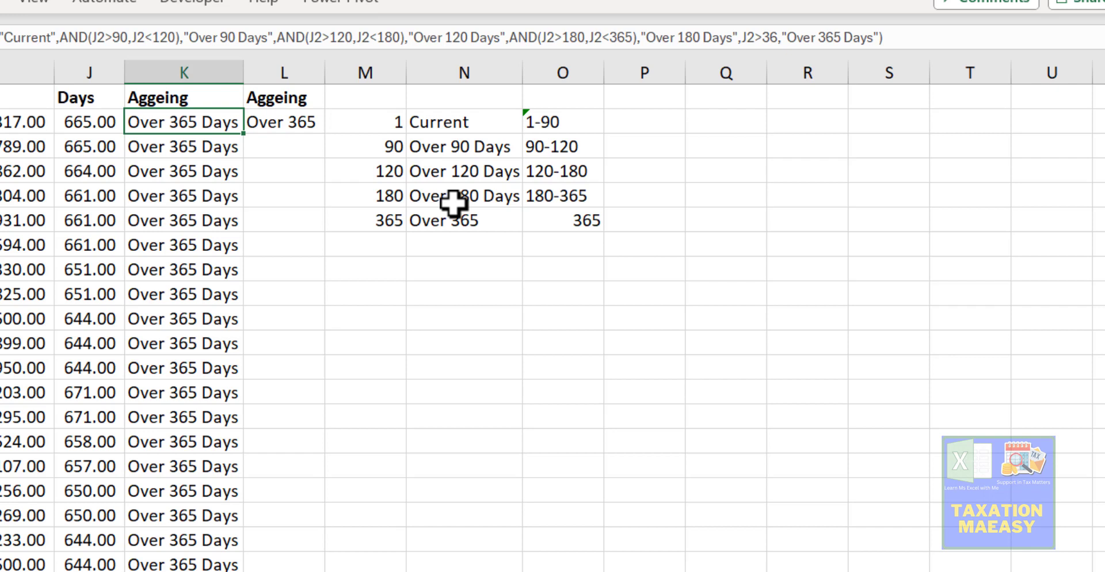
key("Right")
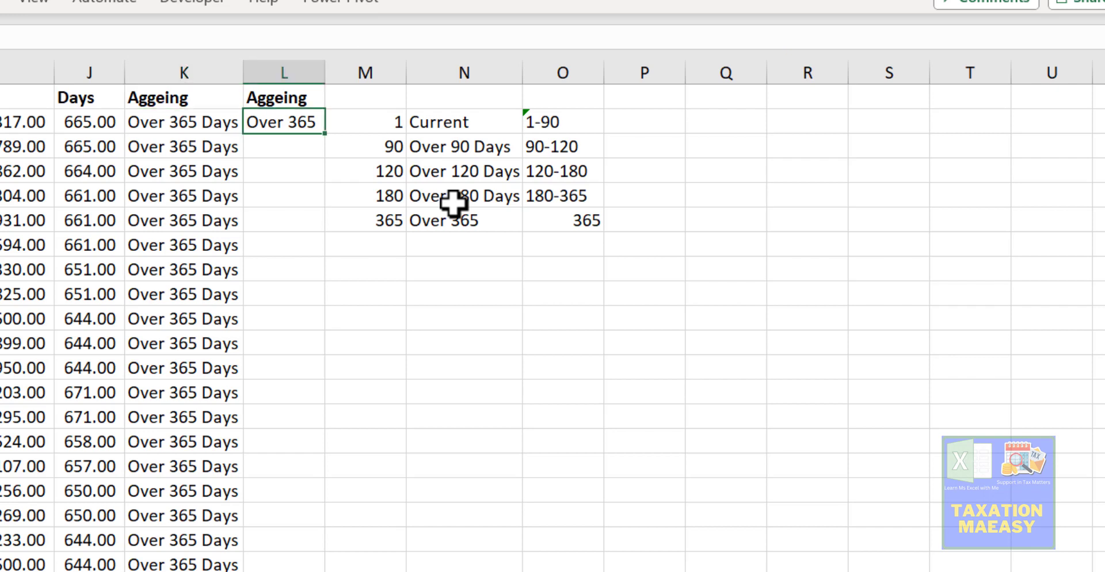
key("Left")
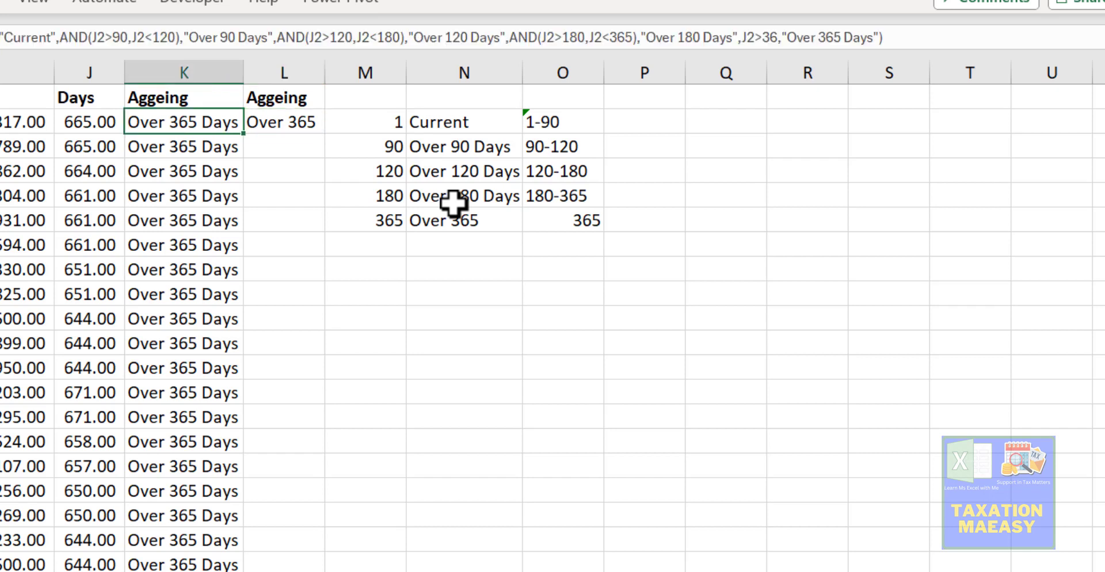
key("Right")
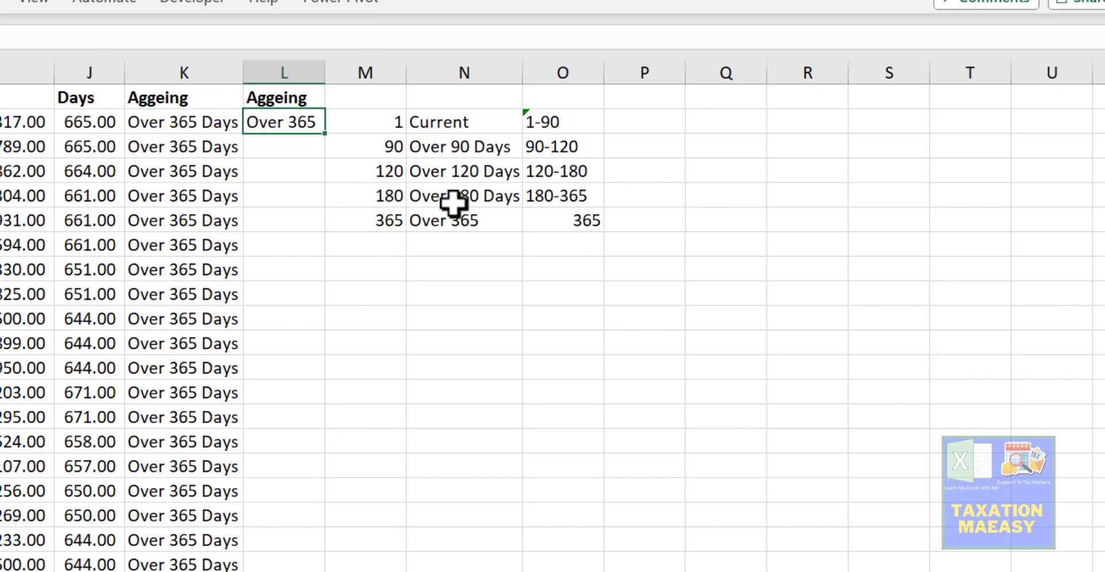
- Make the table array in the L2 VLOOKUP absolute as $M$2:$N$6
key("F2")
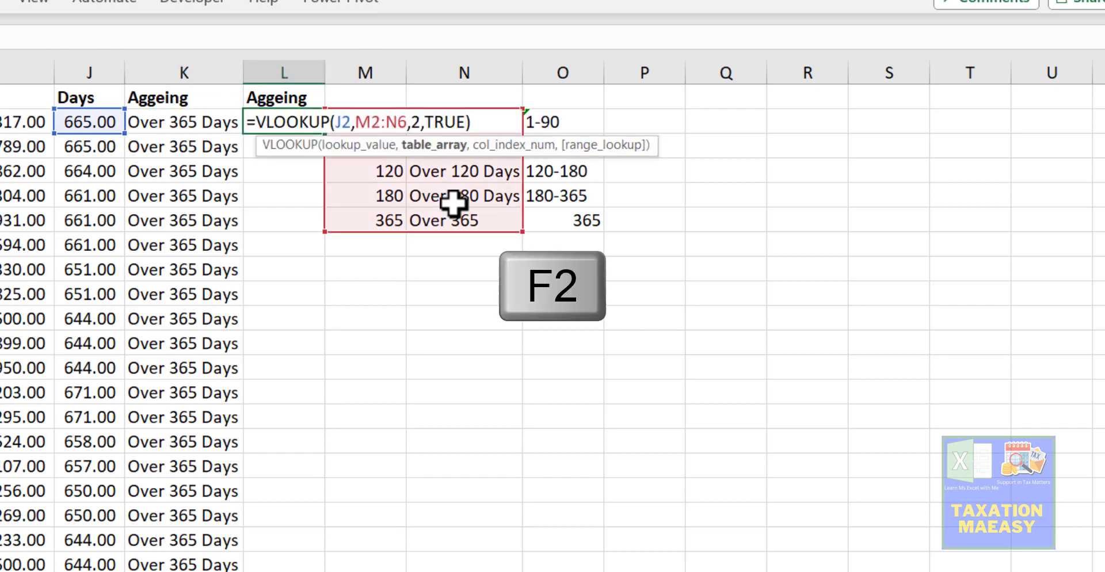
key("Left")
key("Left")
key("Left")
key("Right")
key("Right")
key("Right")
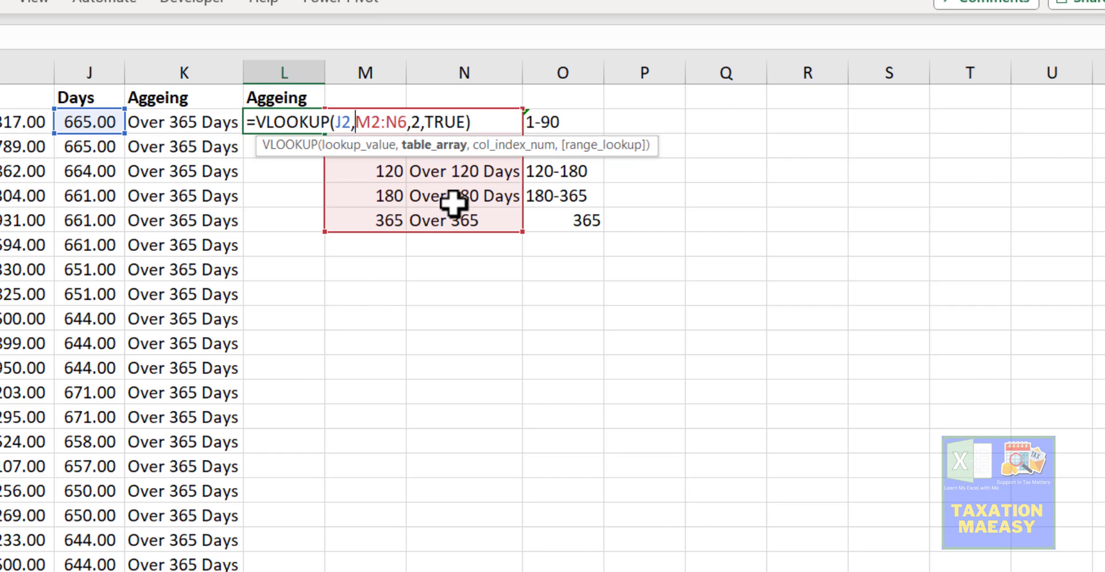
key("F4")
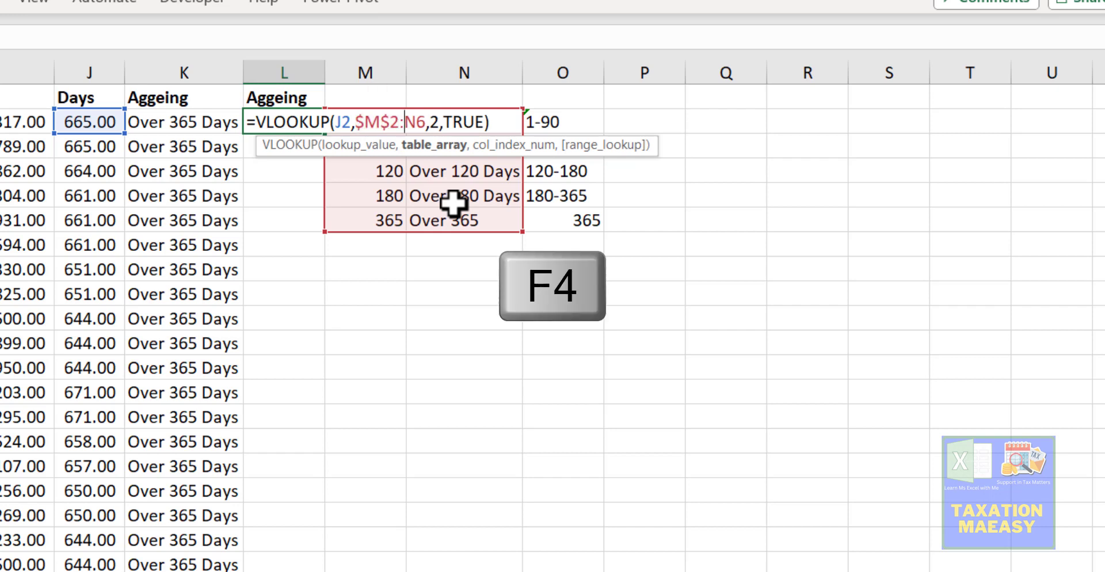
key("F4")
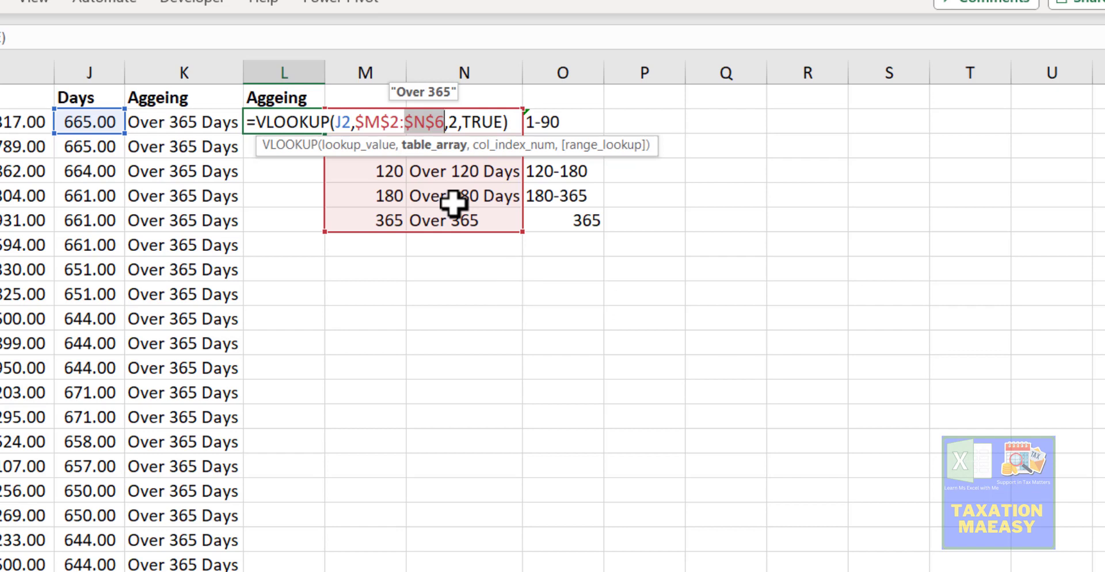
key("Return")
- Fill the L2 VLOOKUP down the Aggeing column and check the filled cells to the end of the data
key("Up")
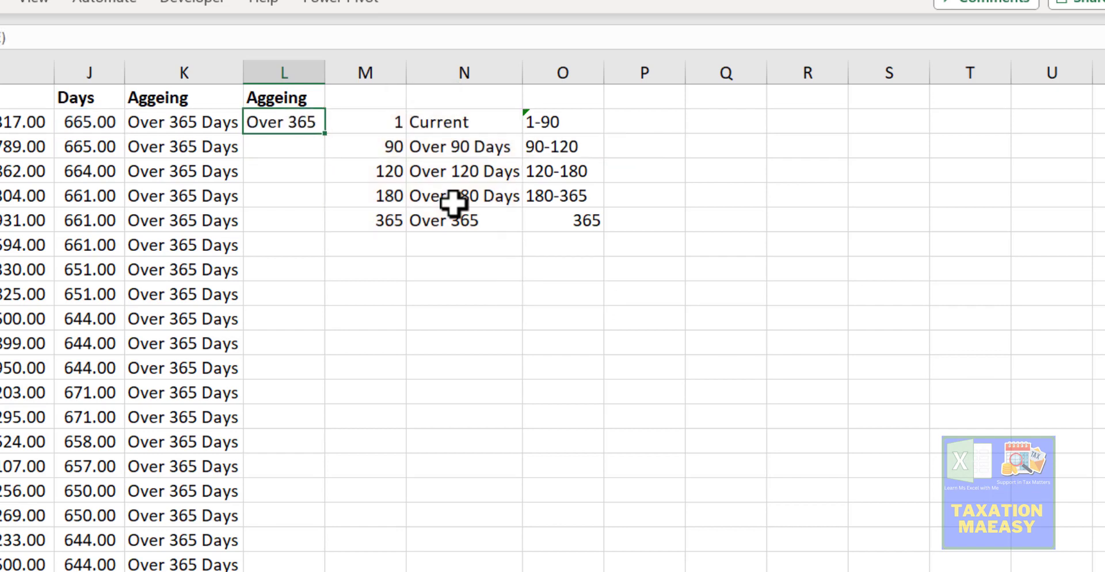
double_click(329, 140)
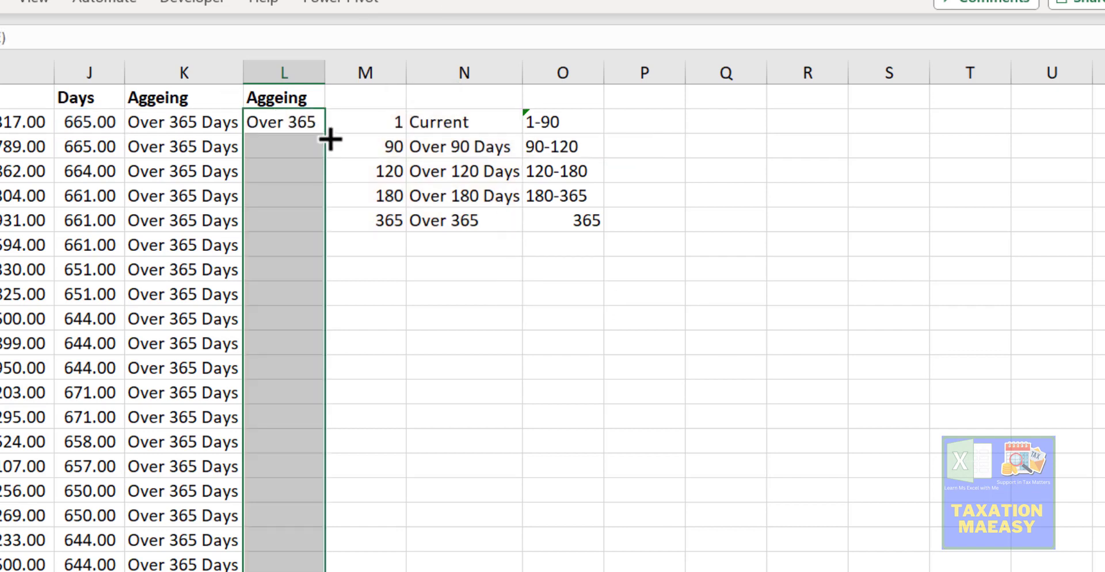
left_click(267, 244)
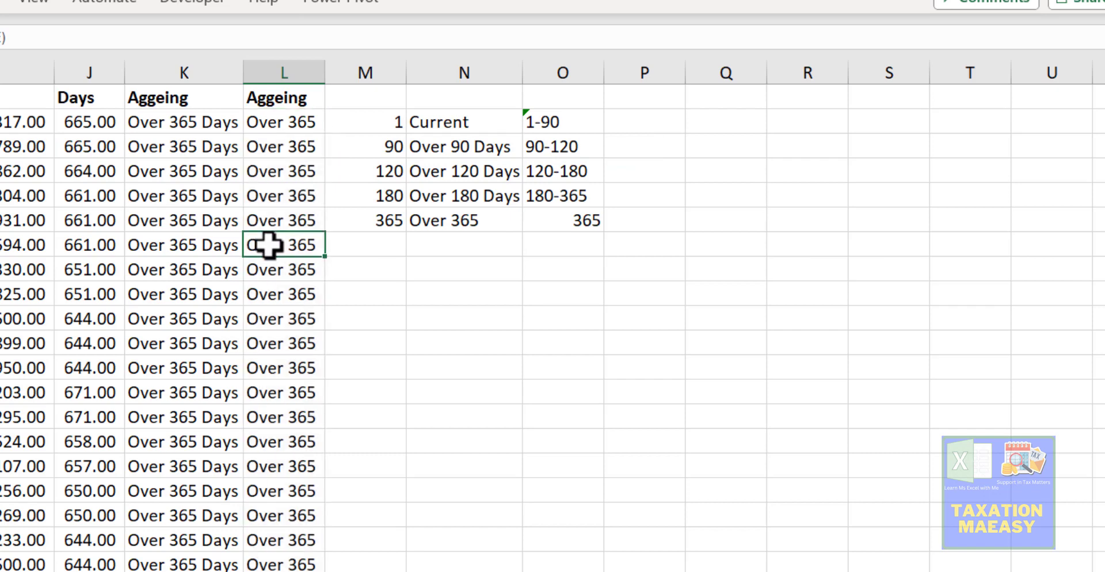
key("Down")
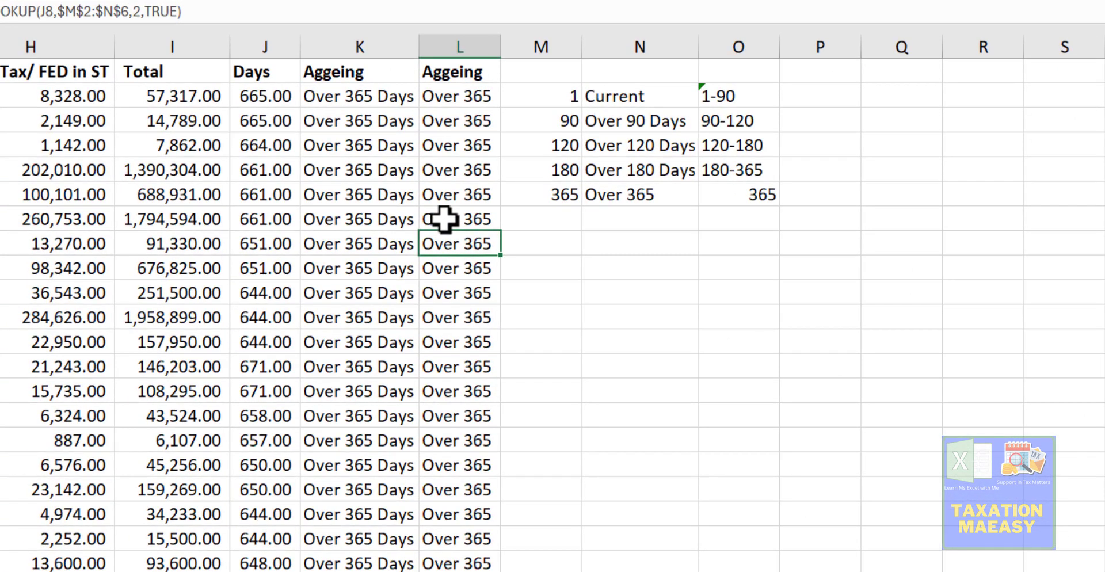
key("ctrl+Down")
key("Up")
key("Up")
key("ctrl+Up")
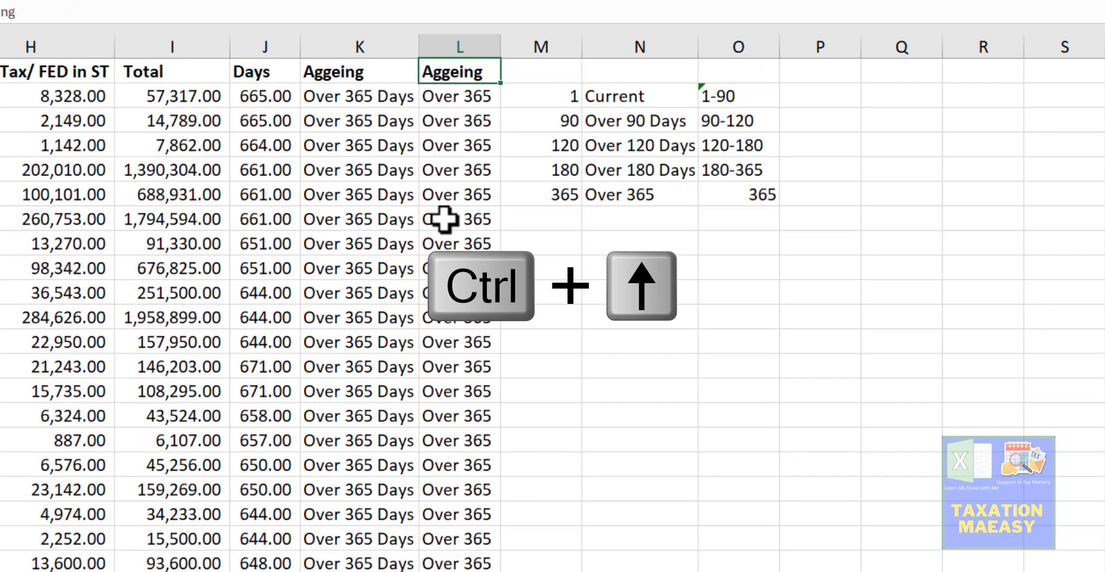
- Start a comparison formula in P2 that refers to the SWITCH category in K2
key("Down")
key("Down")
key("Up")
key("Right")
key("Right")
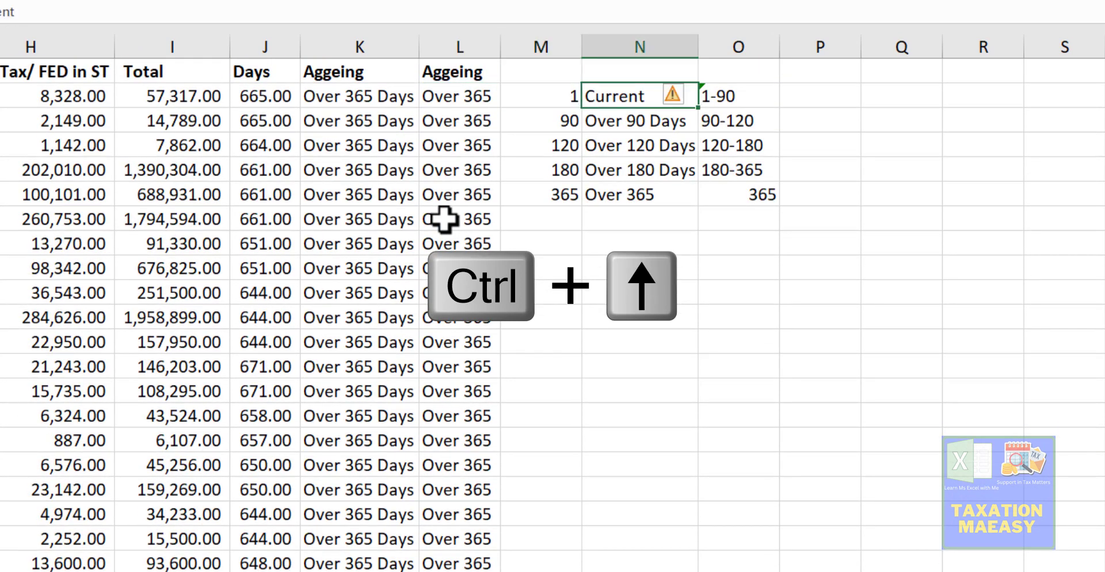
key("Right")
key("Right")
type("=")
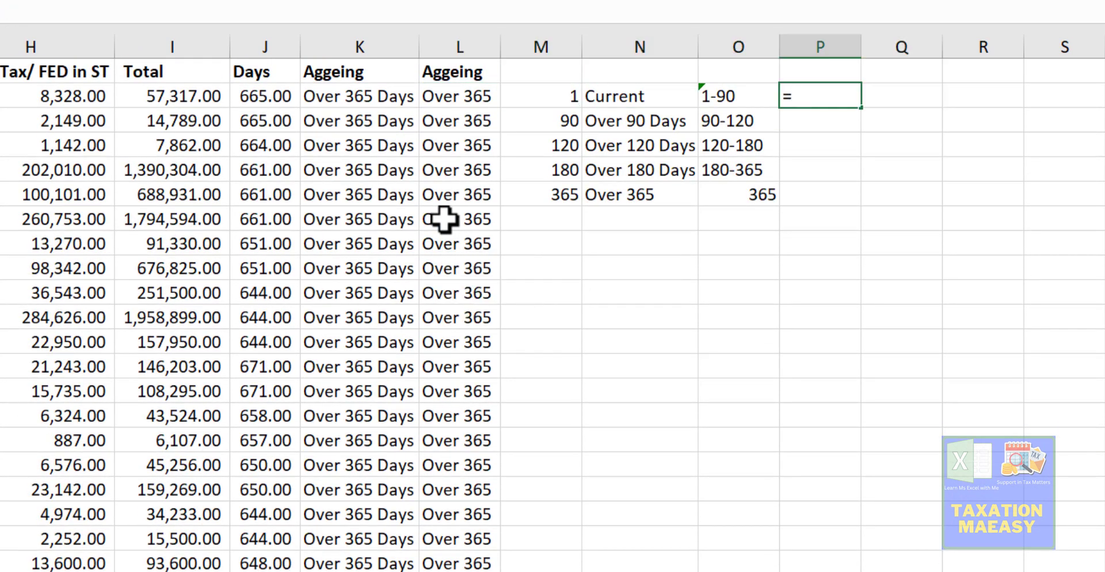
key("Left")
key("Left")
key("Left")
key("Left")
key("Left")
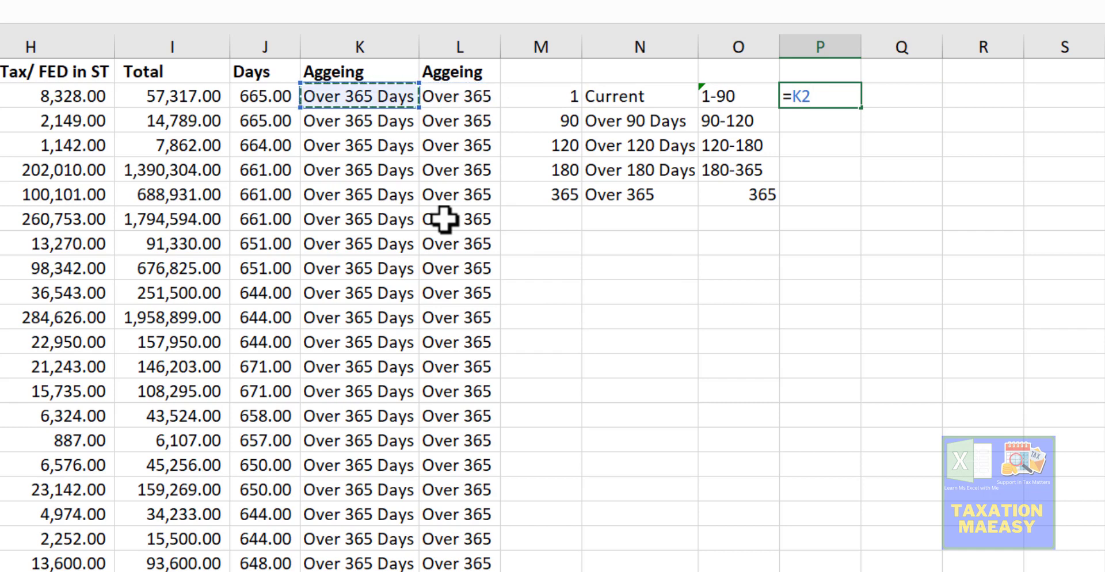
- Complete the P2 formula as =K2=L2 to test whether both ageing categories match
type("=")
key("Left")
key("Left")
key("Left")
key("Left")
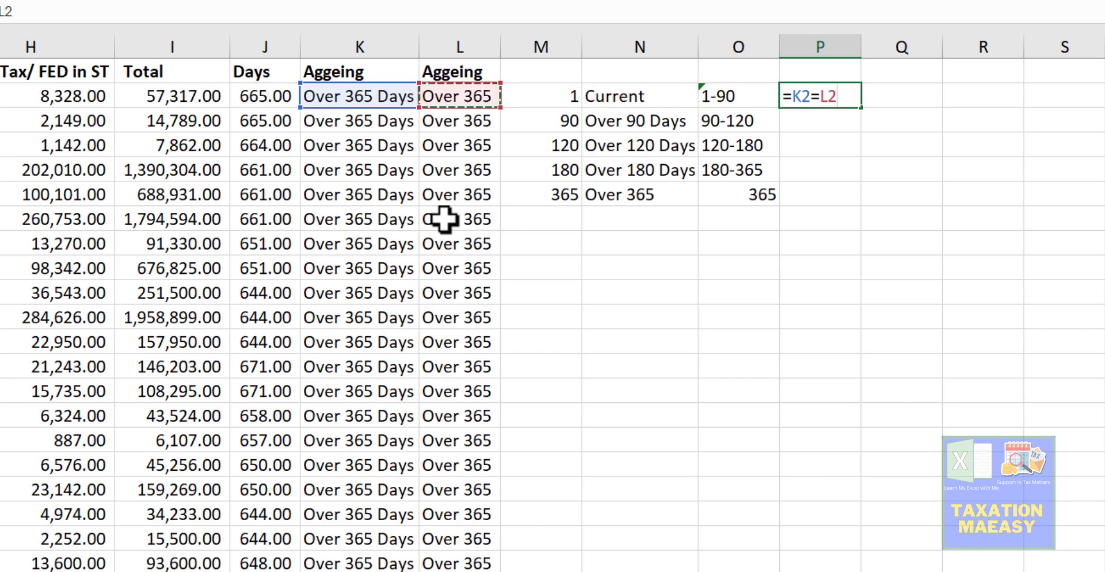
key("Return")
key("Up")
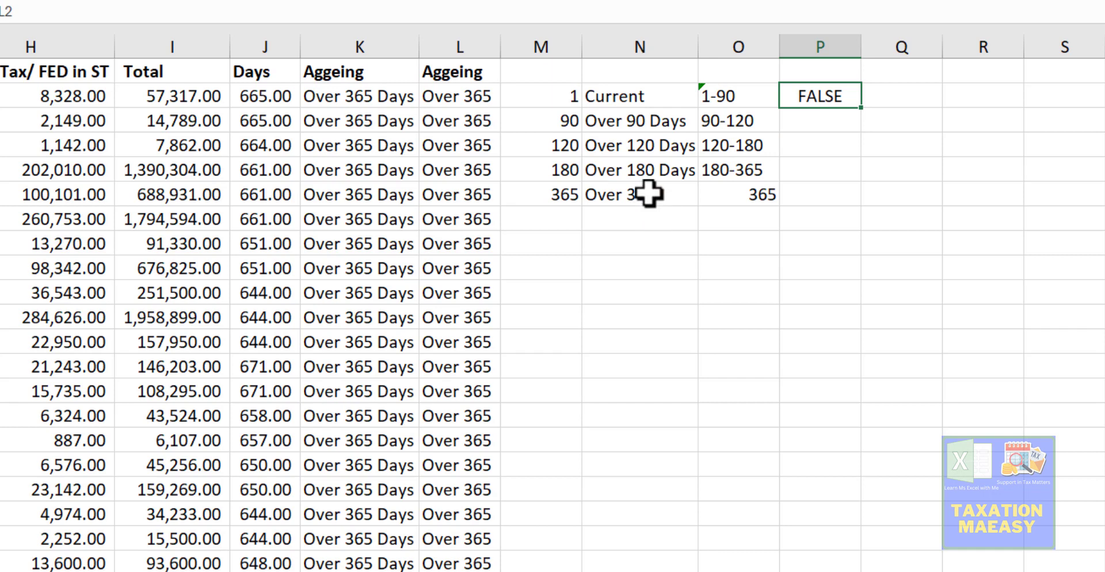
- Change the last category label in N6 to "Over 365 Days"
left_click(628, 200)
key("F2")
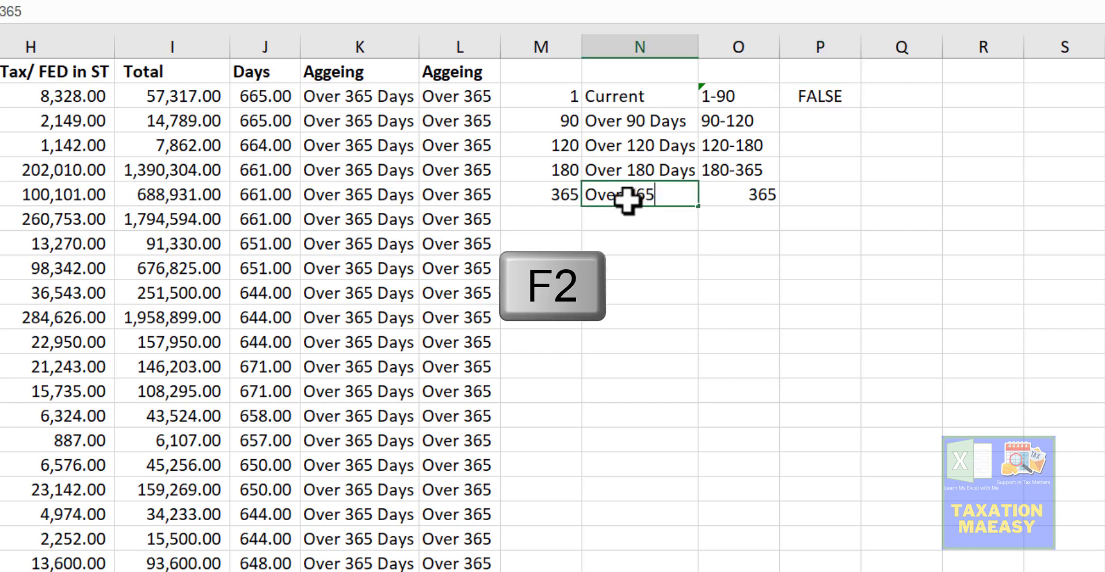
type("Dsya")
key("BackSpace")
key("BackSpace")
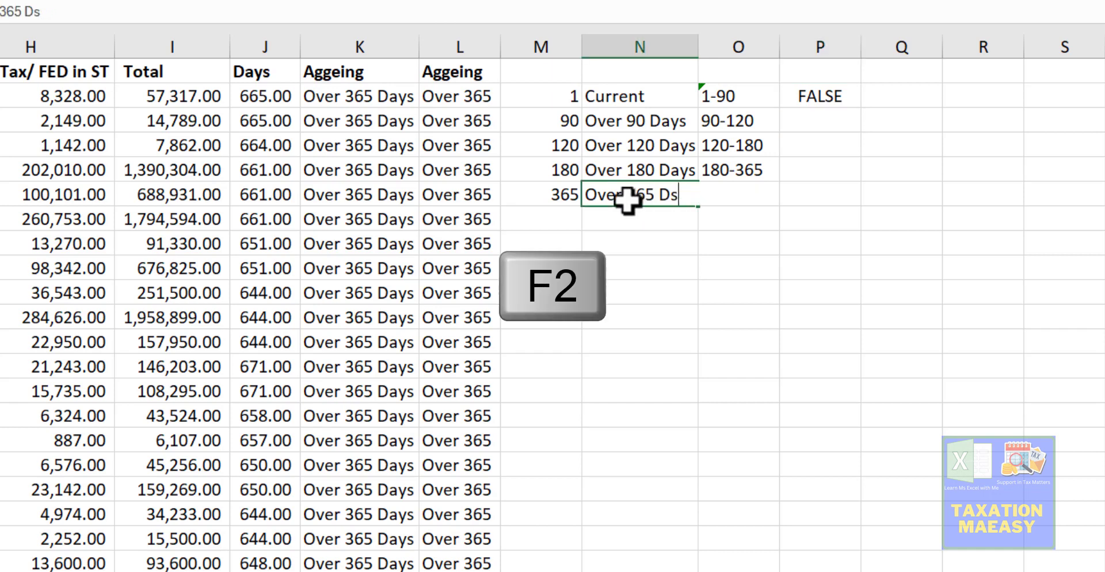
type("ays")
key("Return")
left_click(628, 200)
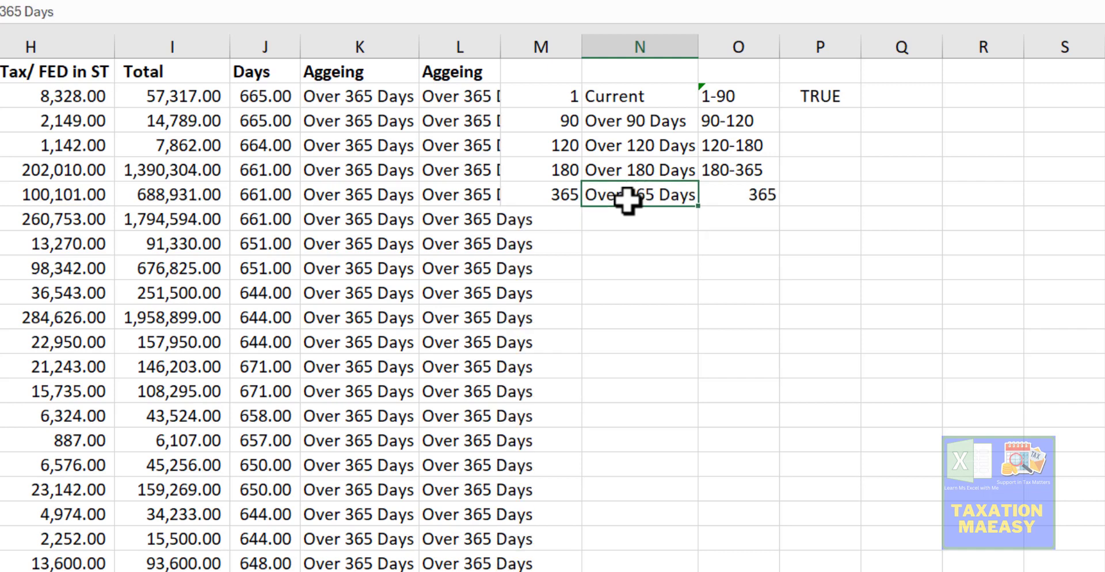
- Inspect the SWITCH ageing formula in K6
key("Left")
key("Left")
key("Left")
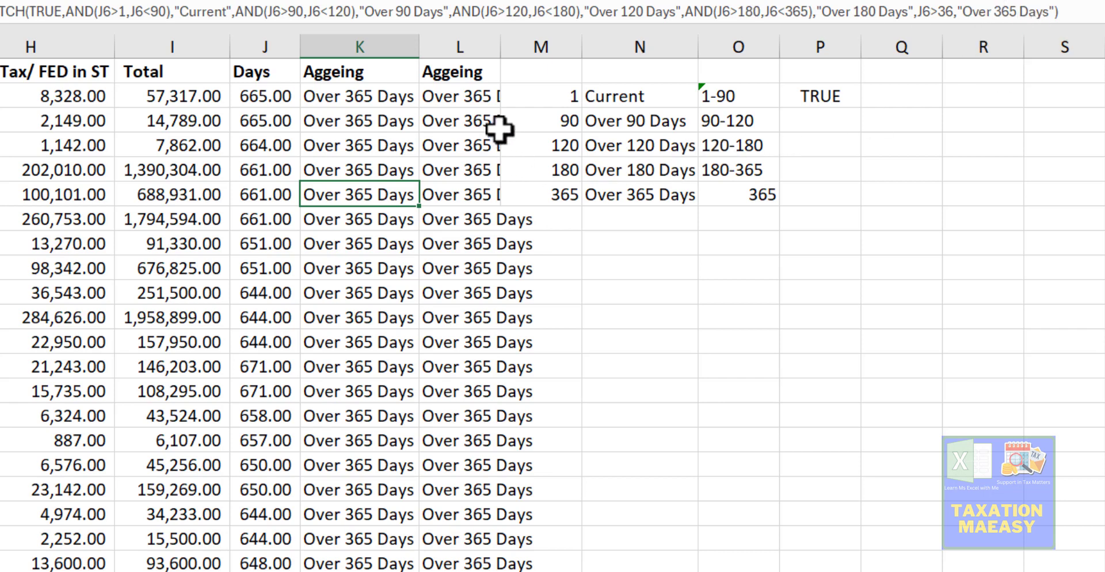
- Fill the P2 comparison formula down column P for all the invoice rows
left_click(848, 87)
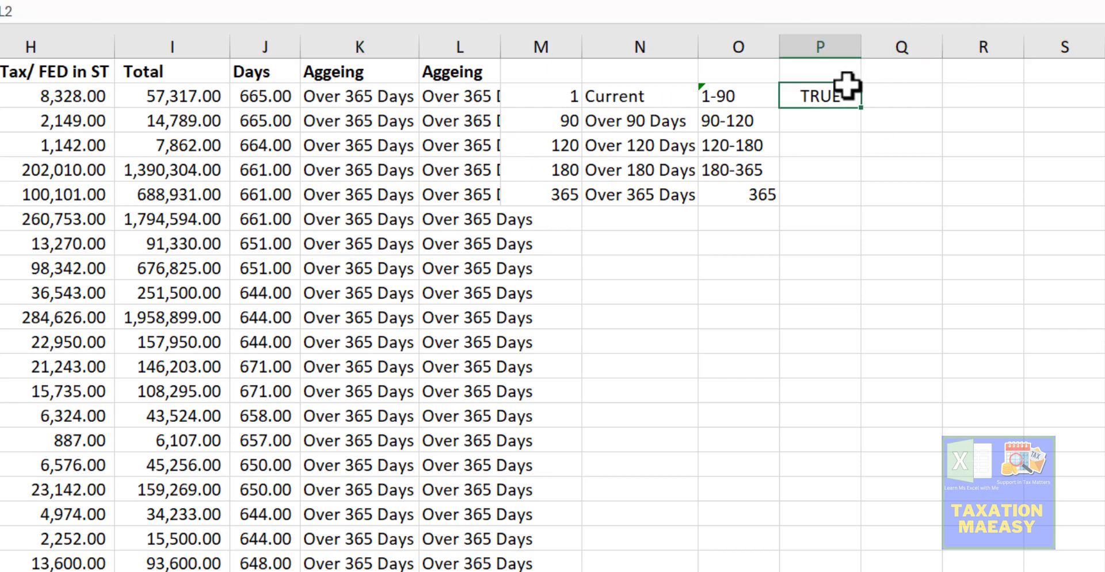
mouse_move(861, 109)
left_mouse_down()
mouse_move(875, 291)
mouse_move(849, 545)
mouse_move(863, 571)
left_mouse_up()
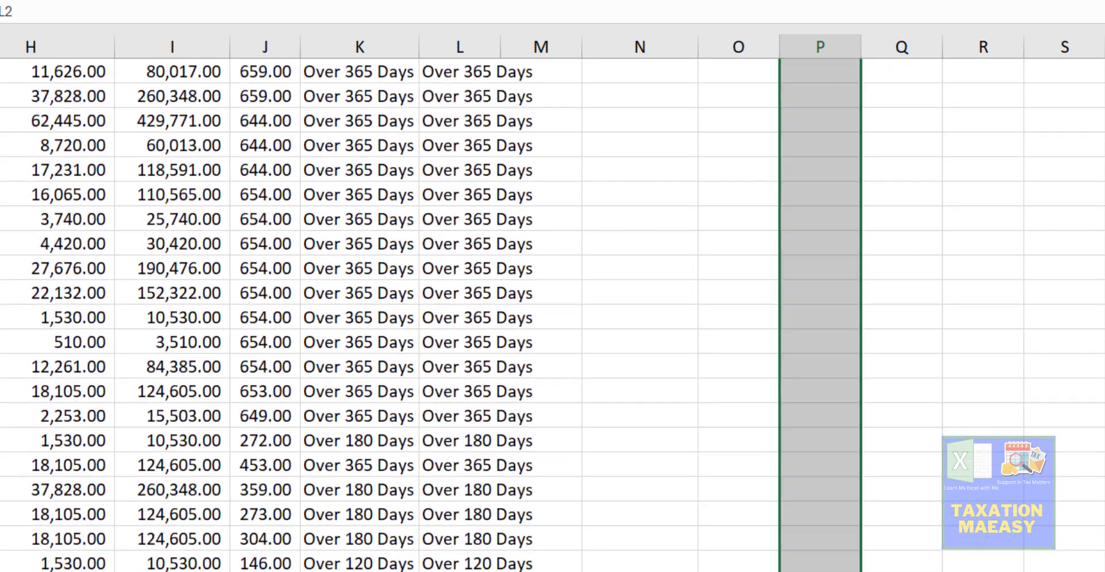
left_click(791, 367)
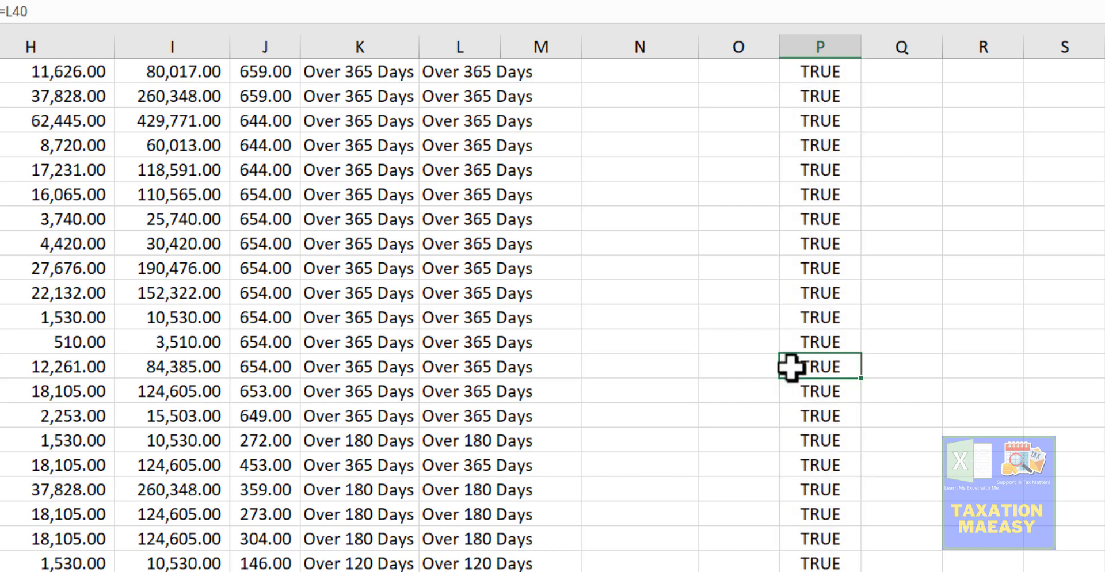
- Compare the VLOOKUP formula in L40 with the SWITCH formula in K40, and return to the start of the column P checks
key("Left")
key("Left")
key("Left")
key("Left")
key("Left")
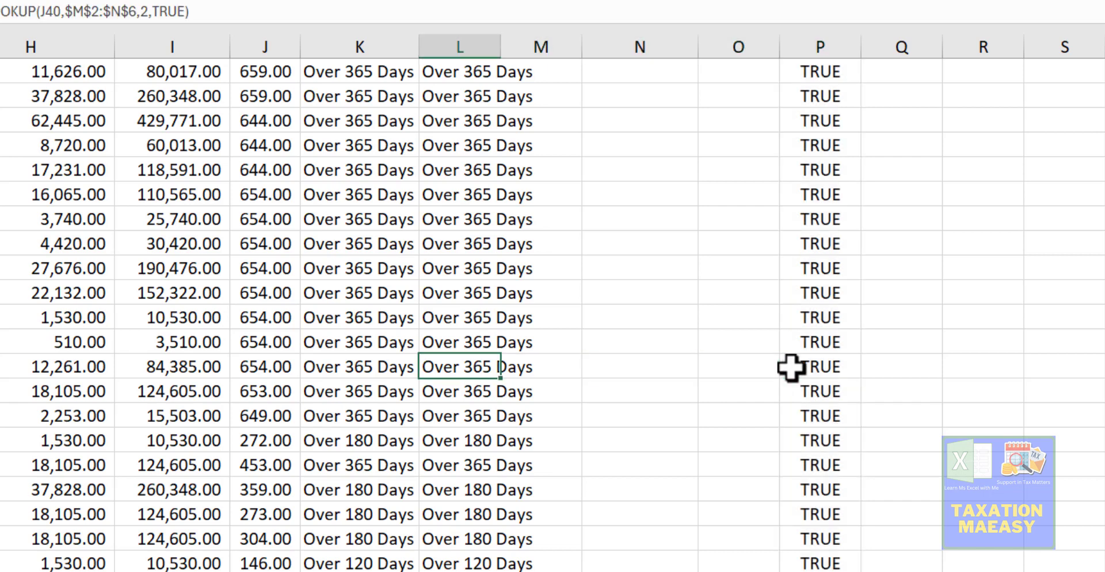
key("Right")
key("Left")
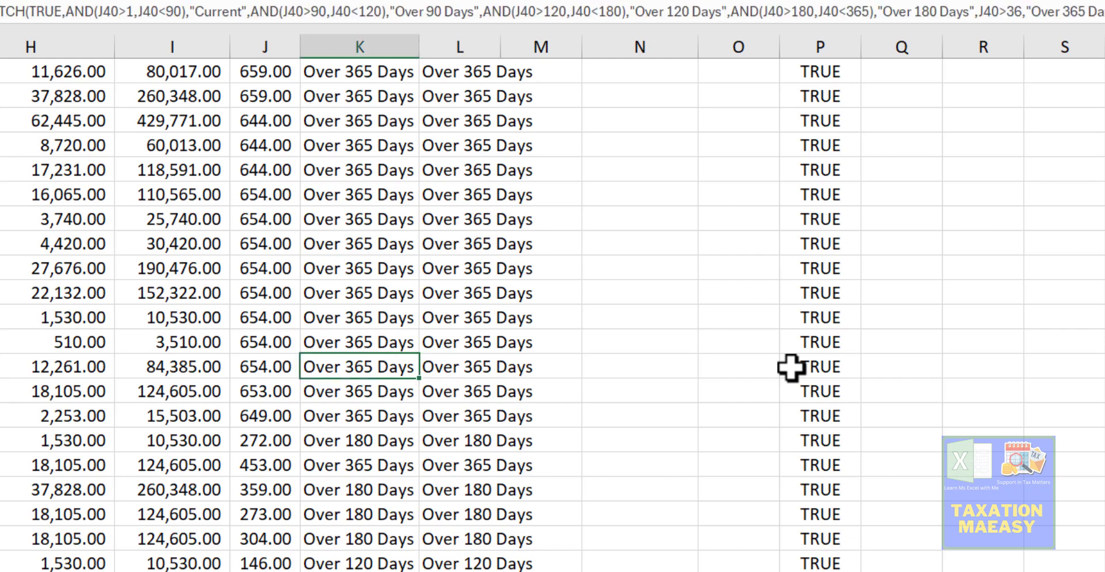
key("Right")
key("Right")
key("Right")
key("Right")
key("Right")
key("ctrl+Up")
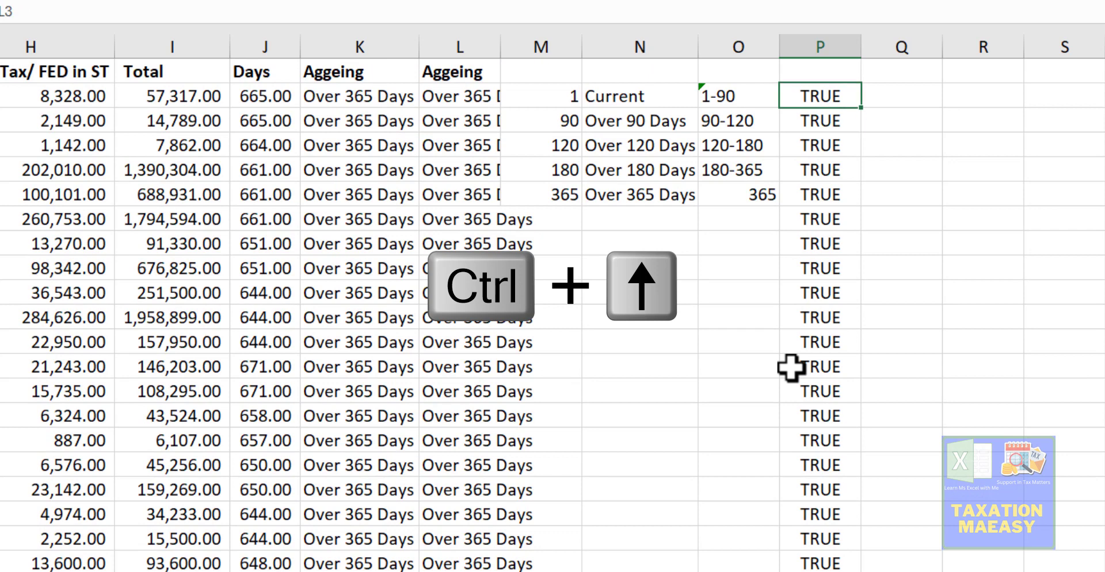
- Examine the comparison formula in P2 with its referenced cells, and check the comparison cells just below it
key("F2")
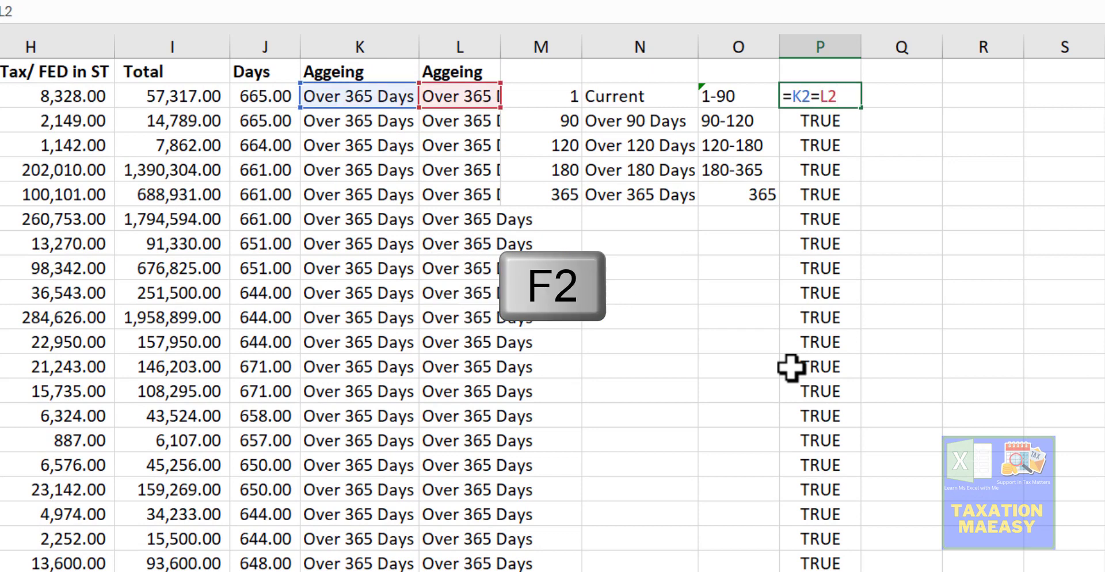
key("Left")
key("Left")
key("Left")
key("Left")
key("Left")
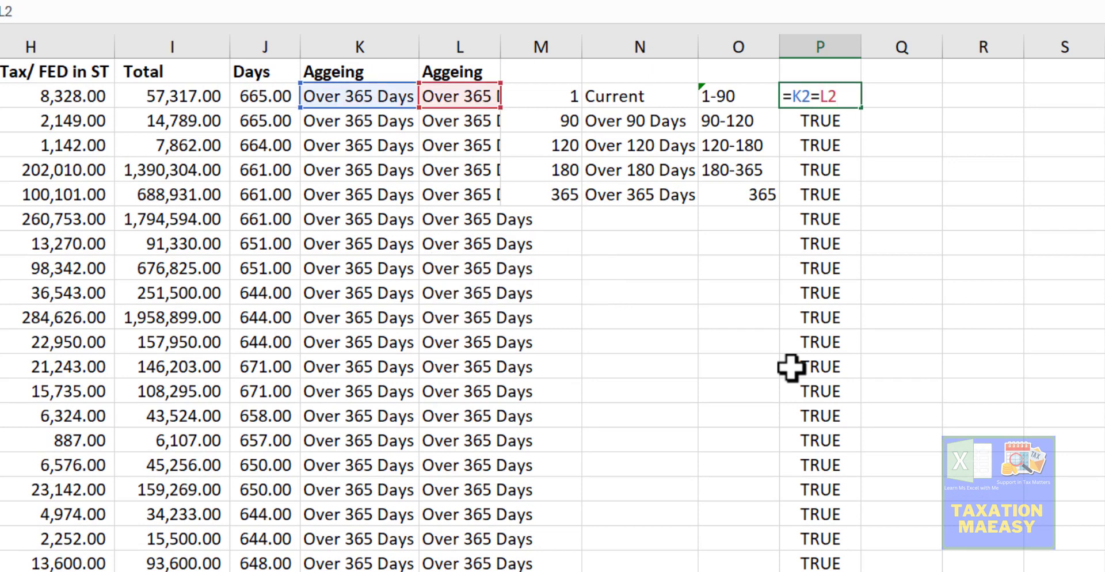
key("Left")
key("Right")
key("Right")
key("Right")
key("Right")
key("Left")
key("Left")
key("Left")
key("Left")
key("Right")
key("Right")
key("Escape")
key("Down")
key("Down")
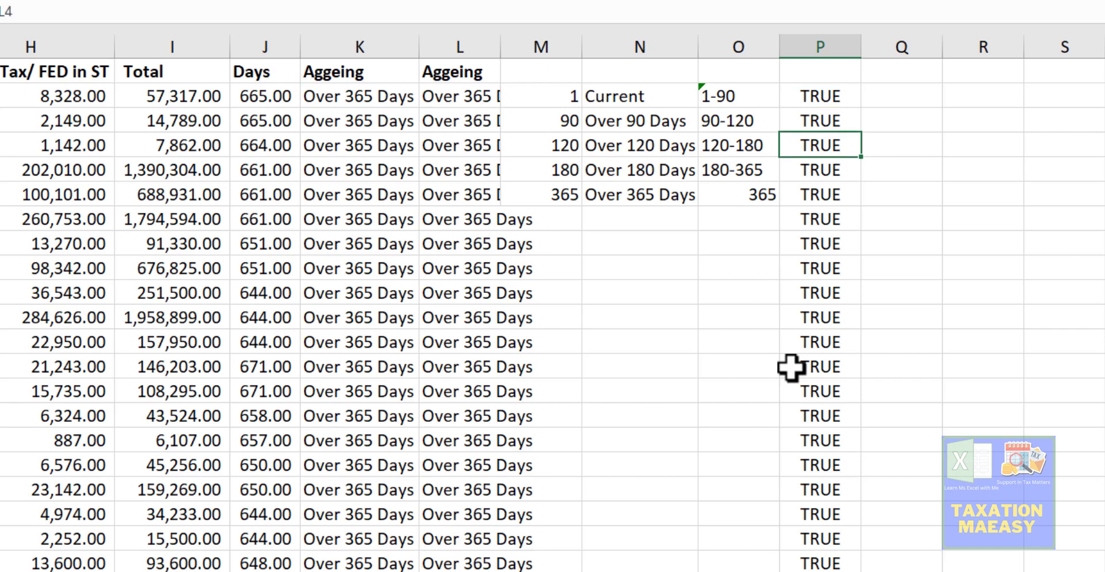
key("Down")
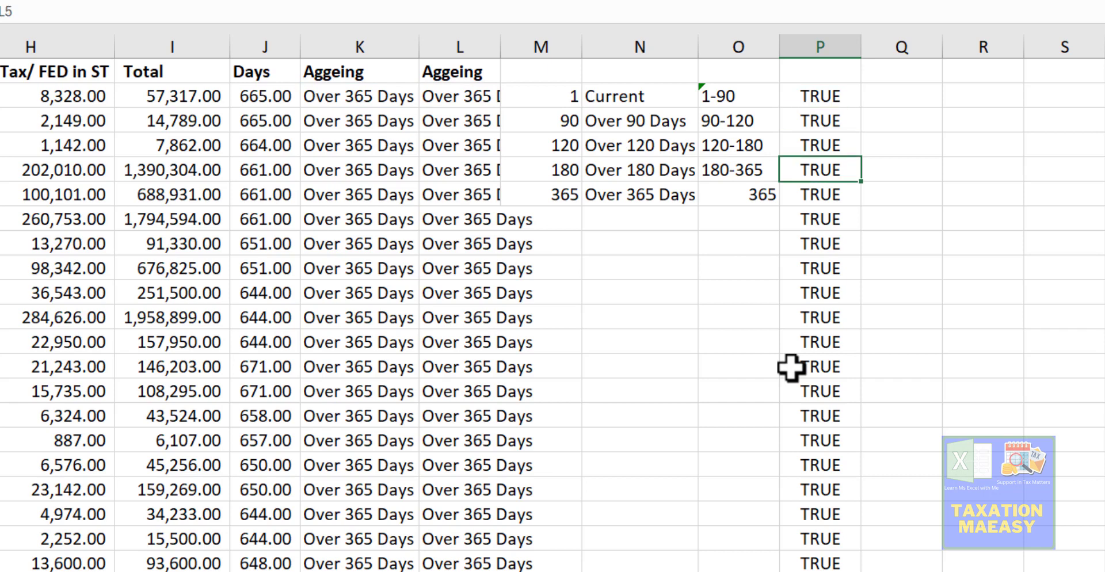
- Inspect the VLOOKUP formula in L5 and the SWITCH formula in K2
key("Left")
key("Left")
key("Left")
key("Left")
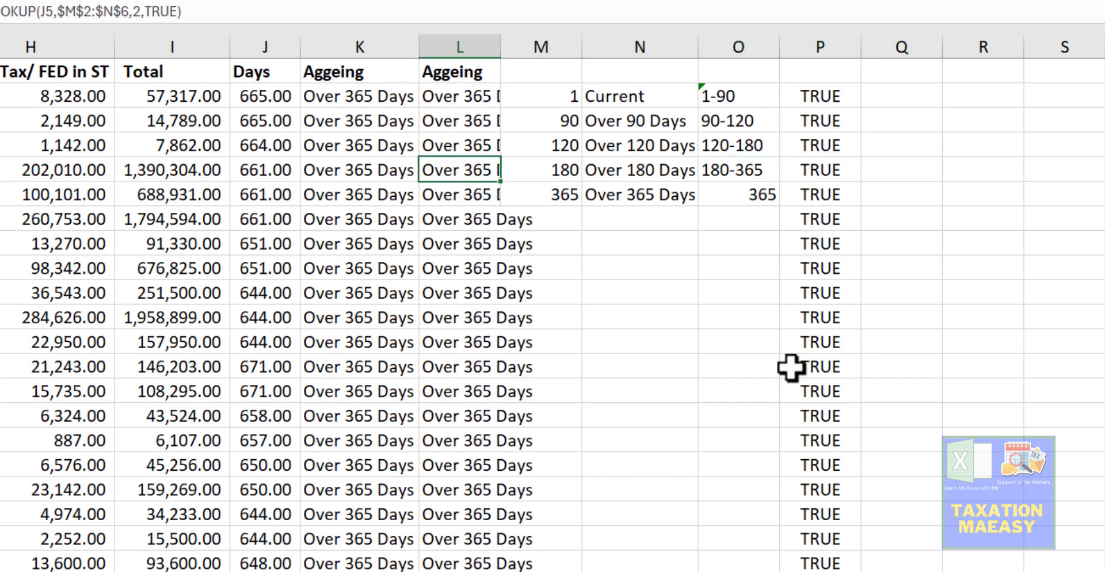
key("Left")
key("Up")
key("Up")
key("Up")
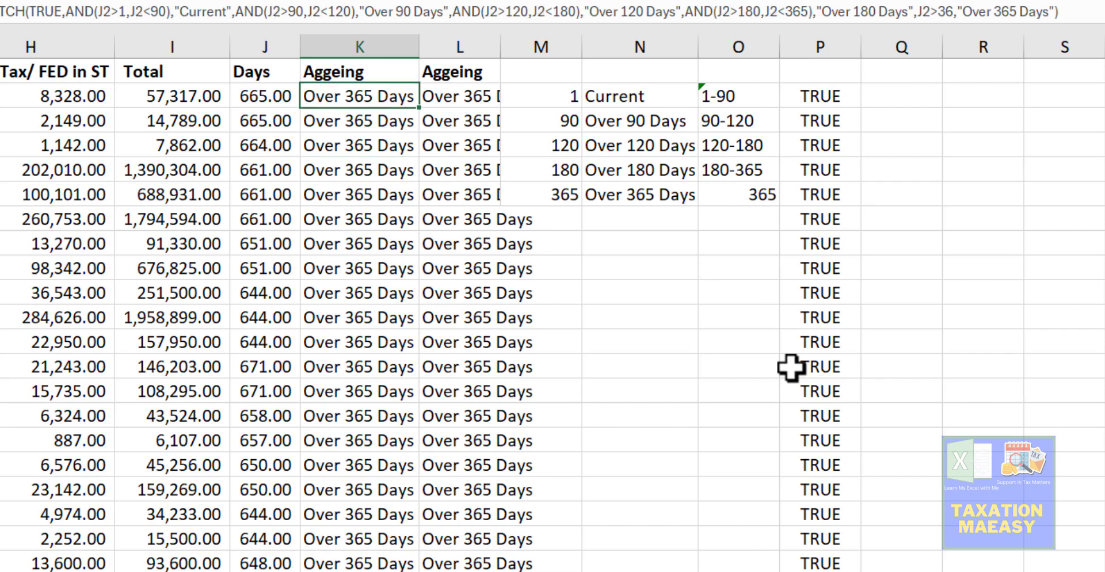
- Review the VLOOKUP ageing cells in column L, and return to the SWITCH formula in K2
key("Right")
key("Down")
key("Down")
key("Down")
key("Down")
key("Down")
key("Down")
key("Down")
key("Down")
key("Down")
key("Down")
key("Down")
key("Down")
key("Down")
key("Down")
key("Down")
key("Down")
key("Down")
key("Down")
key("Down")
key("Down")
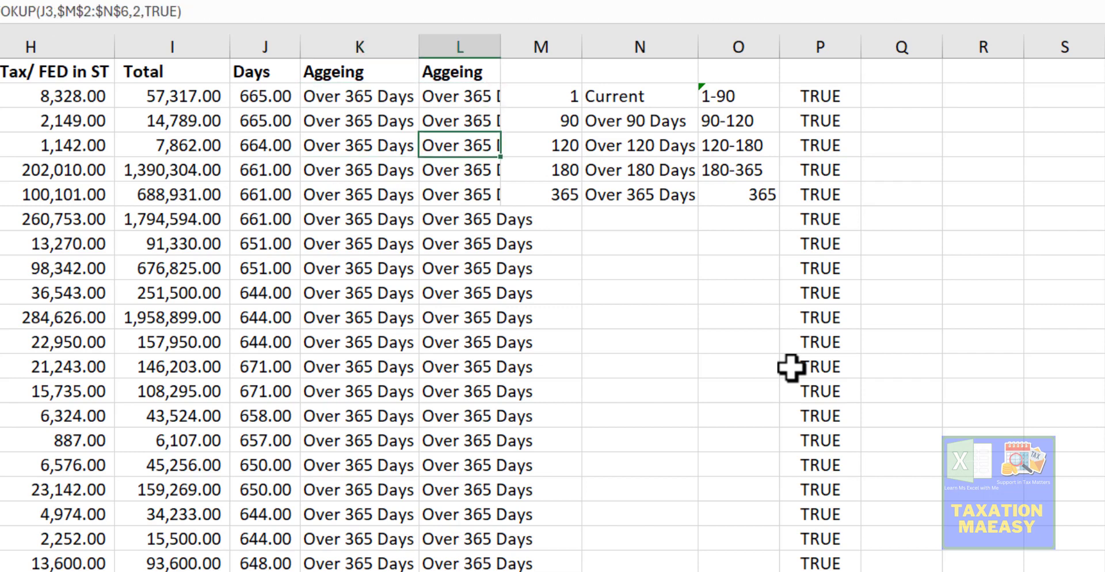
key("Up")
key("Up")
key("Up")
key("Up")
key("Up")
key("Up")
key("Up")
key("Up")
key("Up")
key("Up")
key("Up")
key("Up")
key("Up")
key("Up")
key("Up")
key("Up")
key("Up")
key("Up")
key("Up")
key("Up")
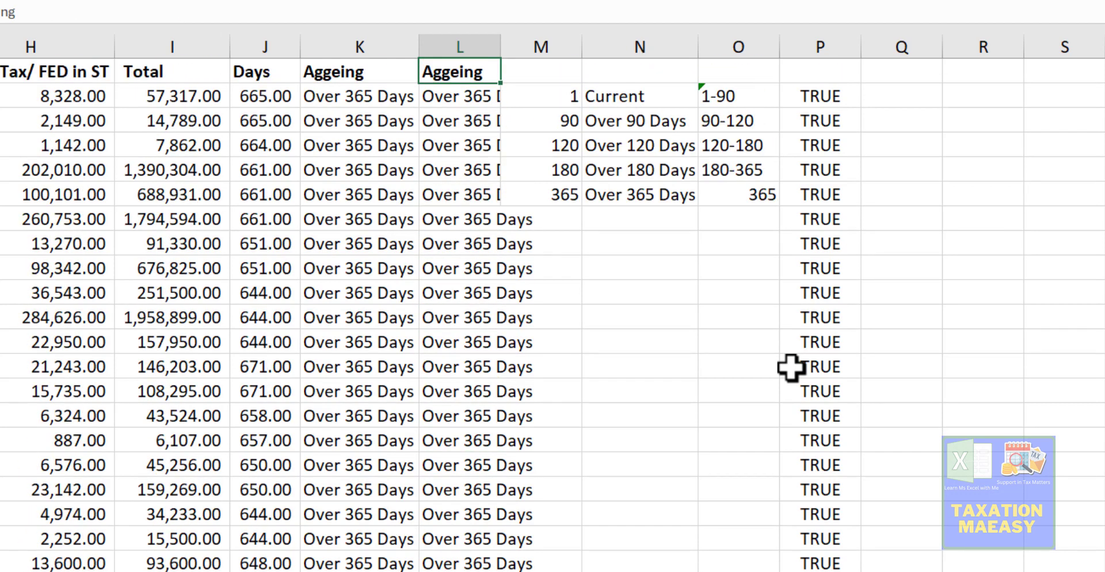
key("Left")
key("Down")
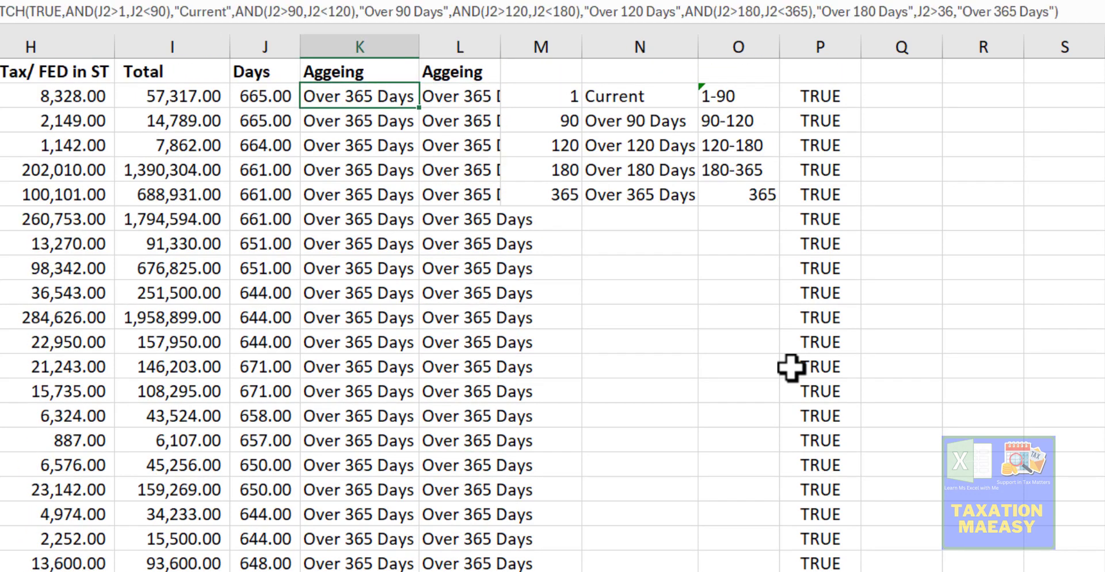